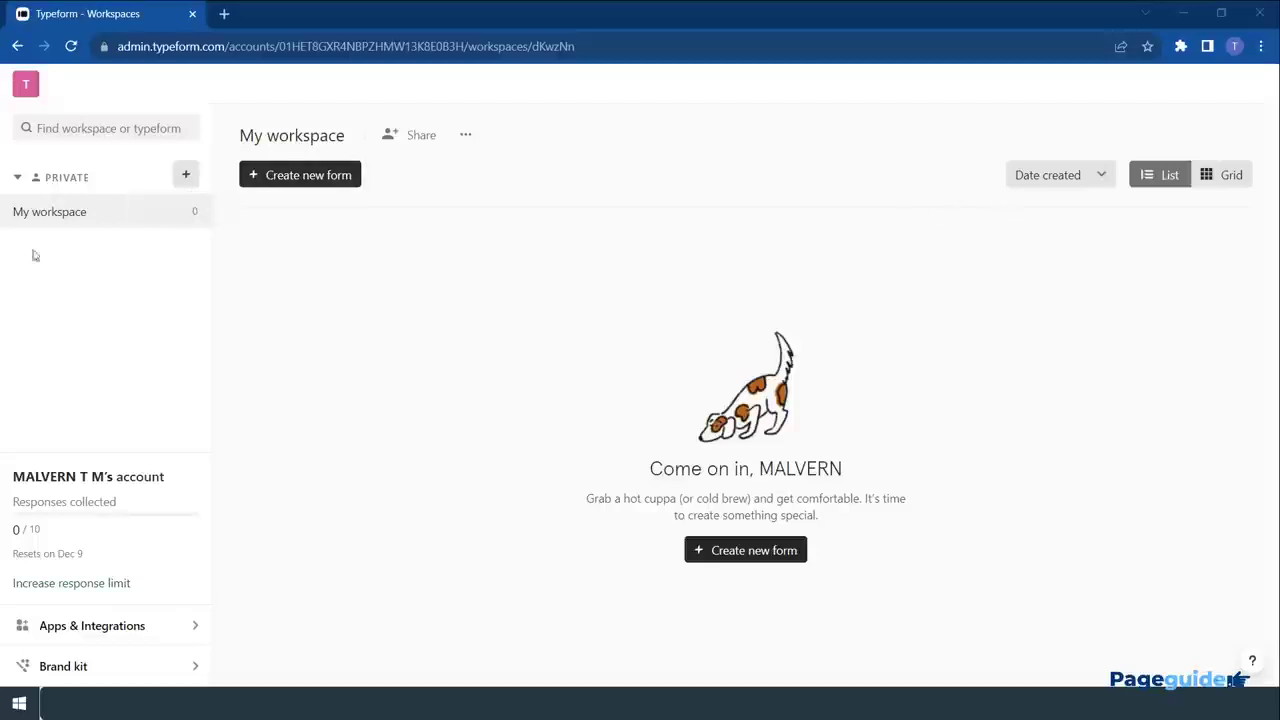
Start a new form from scratch in My workspace.
left_click(187, 182)
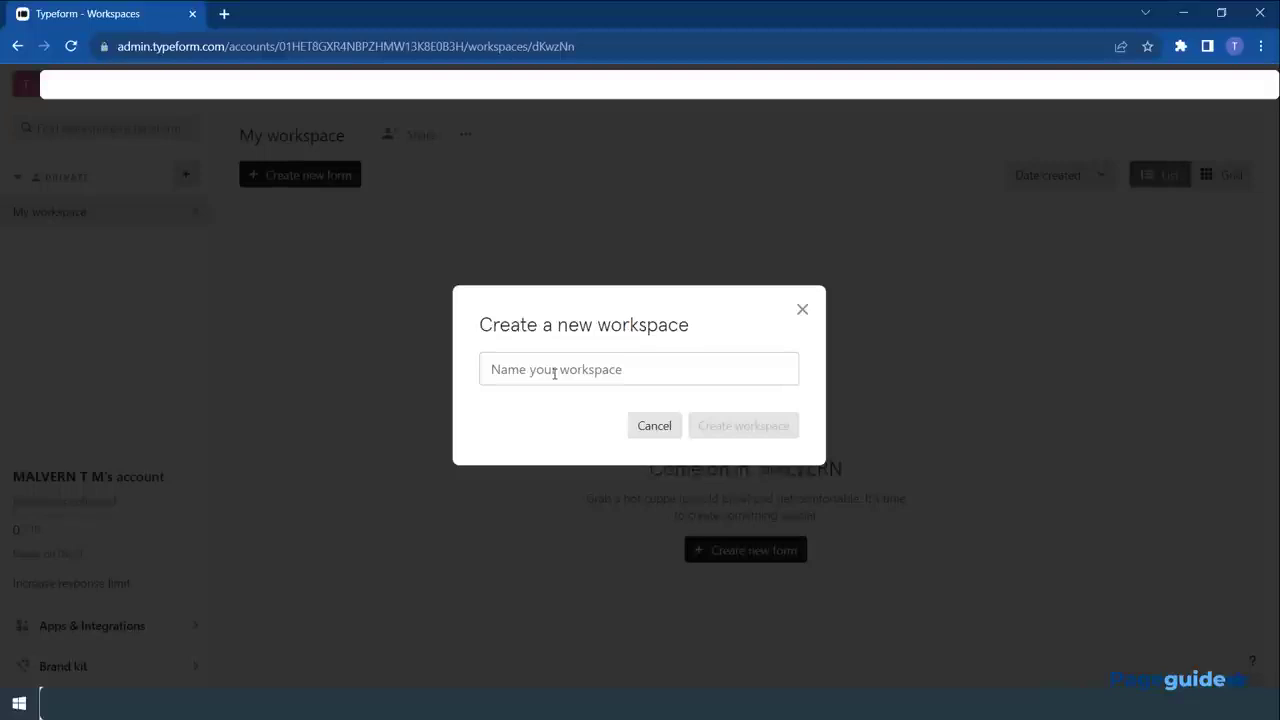
left_click(673, 436)
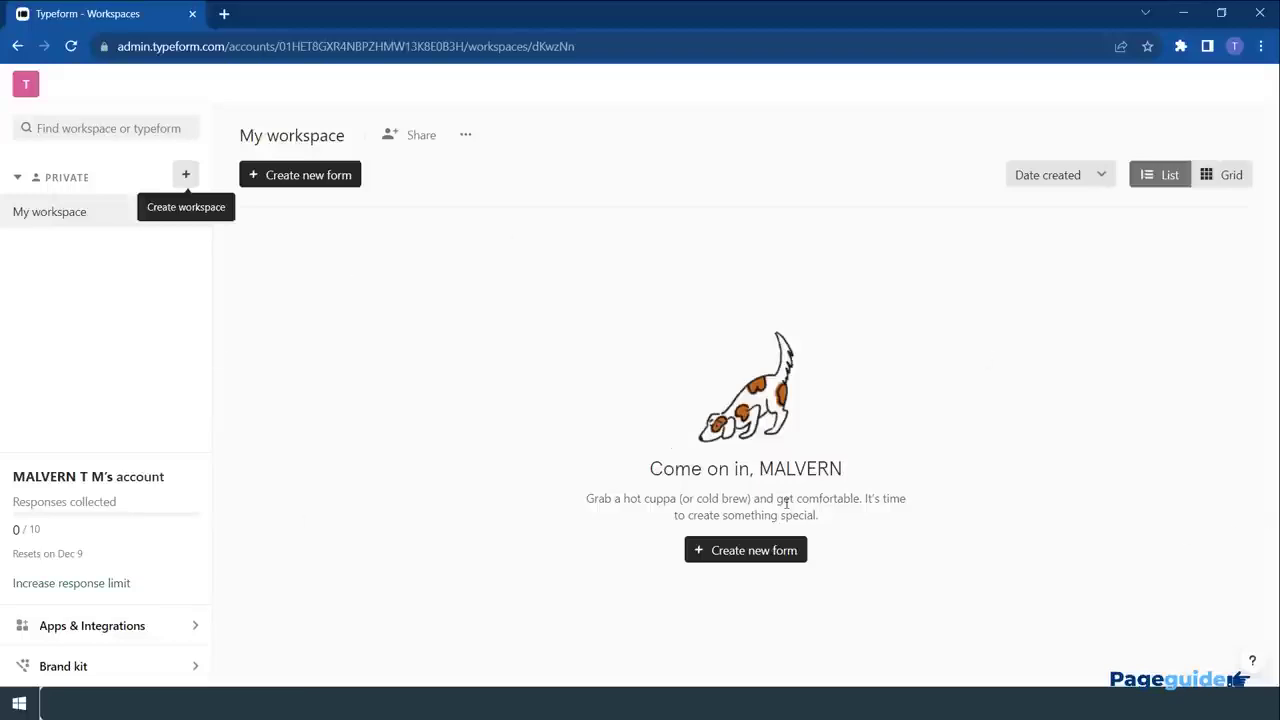
left_click(758, 553)
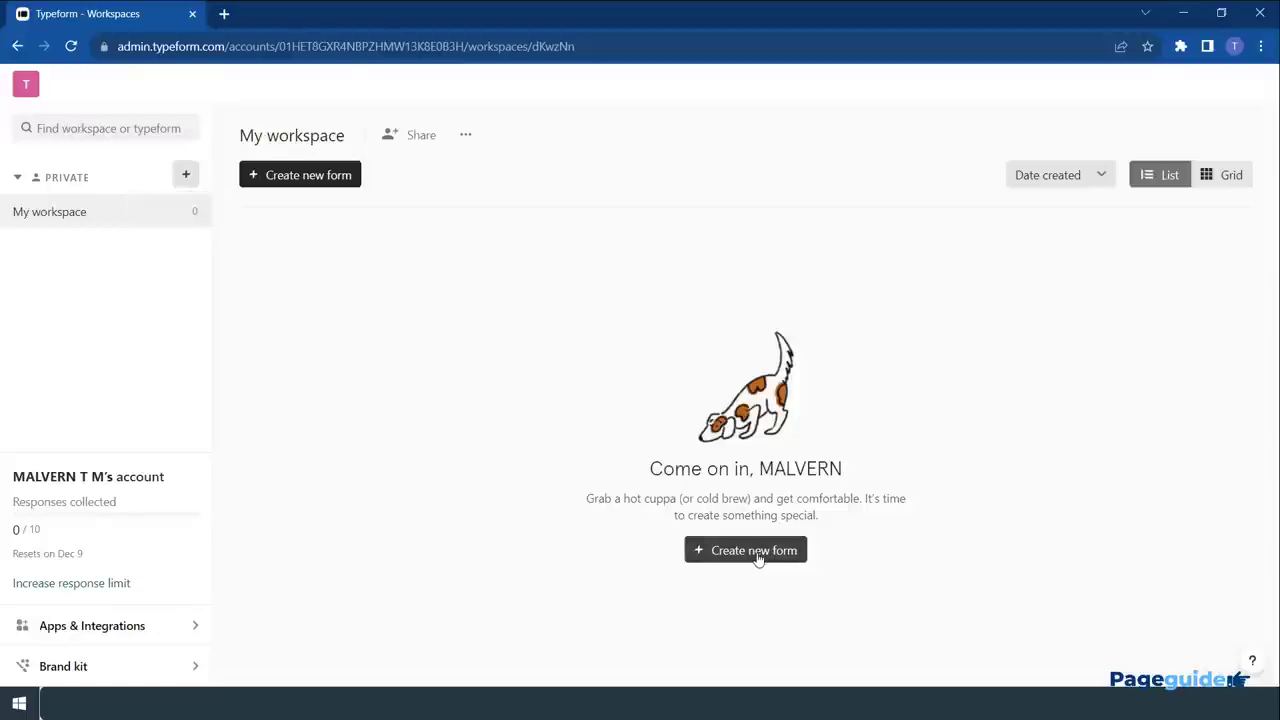
left_click(758, 553)
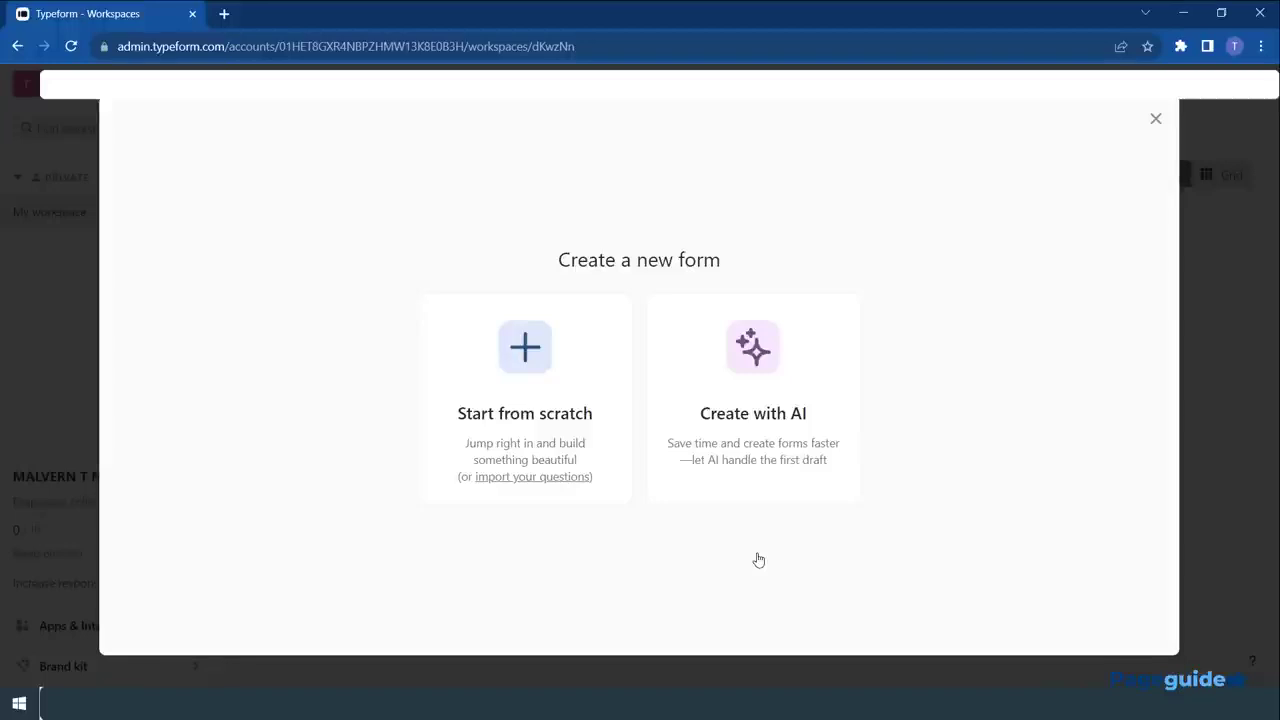
left_click(542, 359)
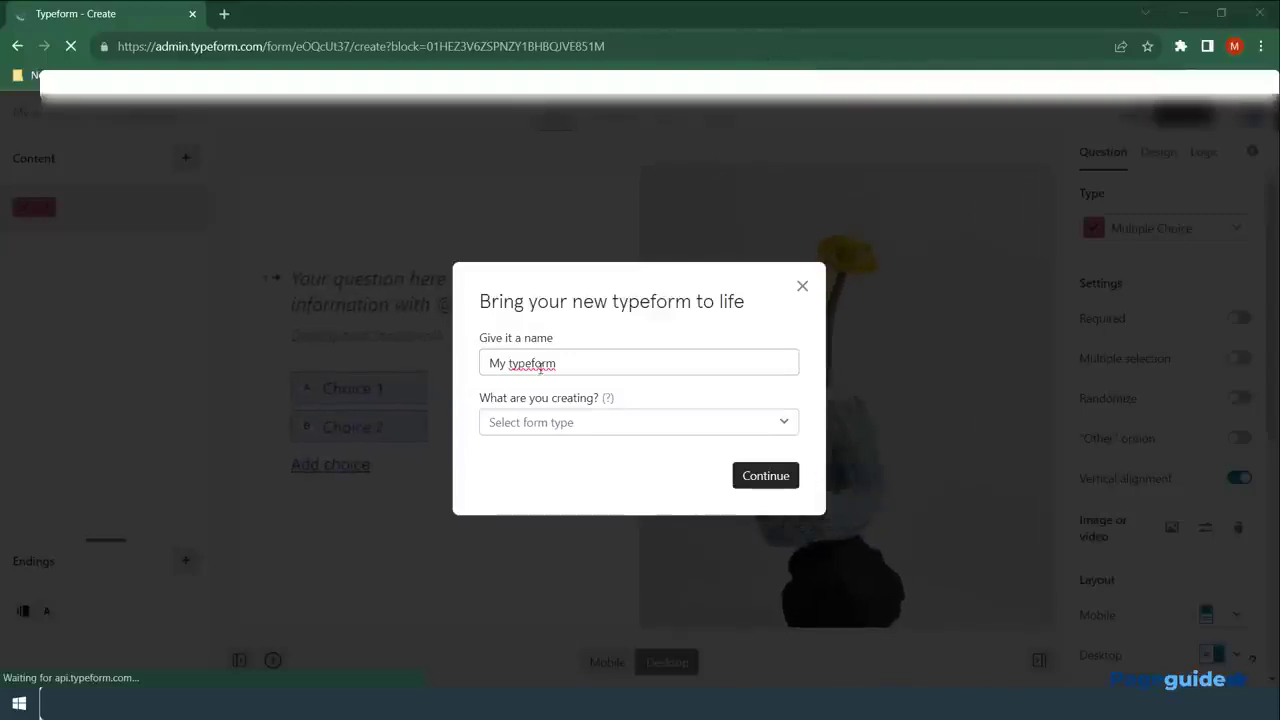
Name the form "Client Information Form", set its type to Registration form and continue to the editor.
left_click_drag(564, 363, 308, 353)
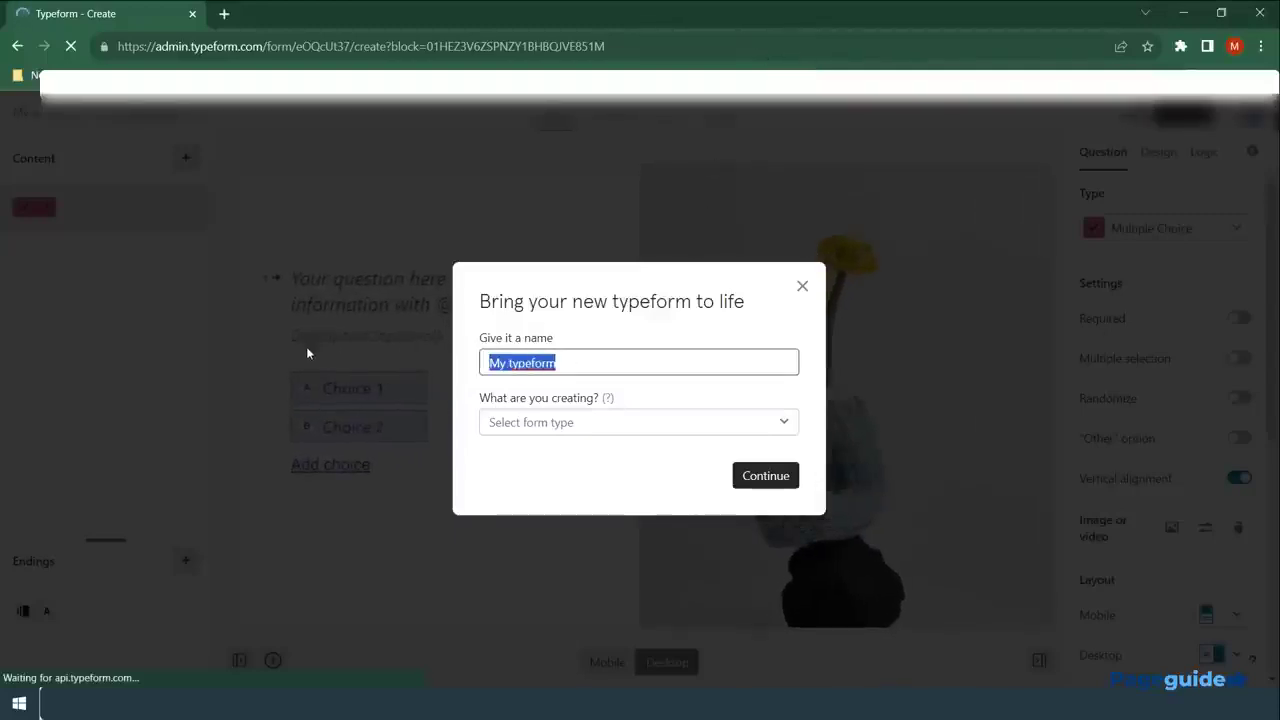
type("Client Information Form")
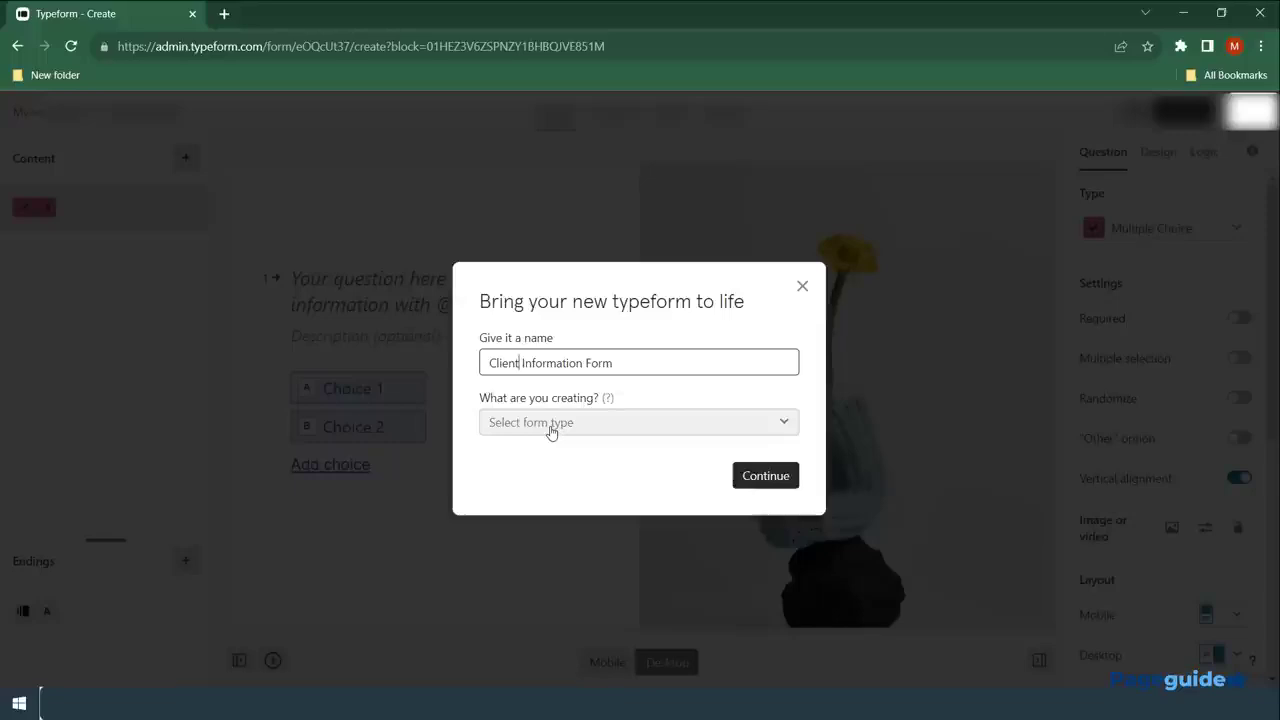
left_click(549, 431)
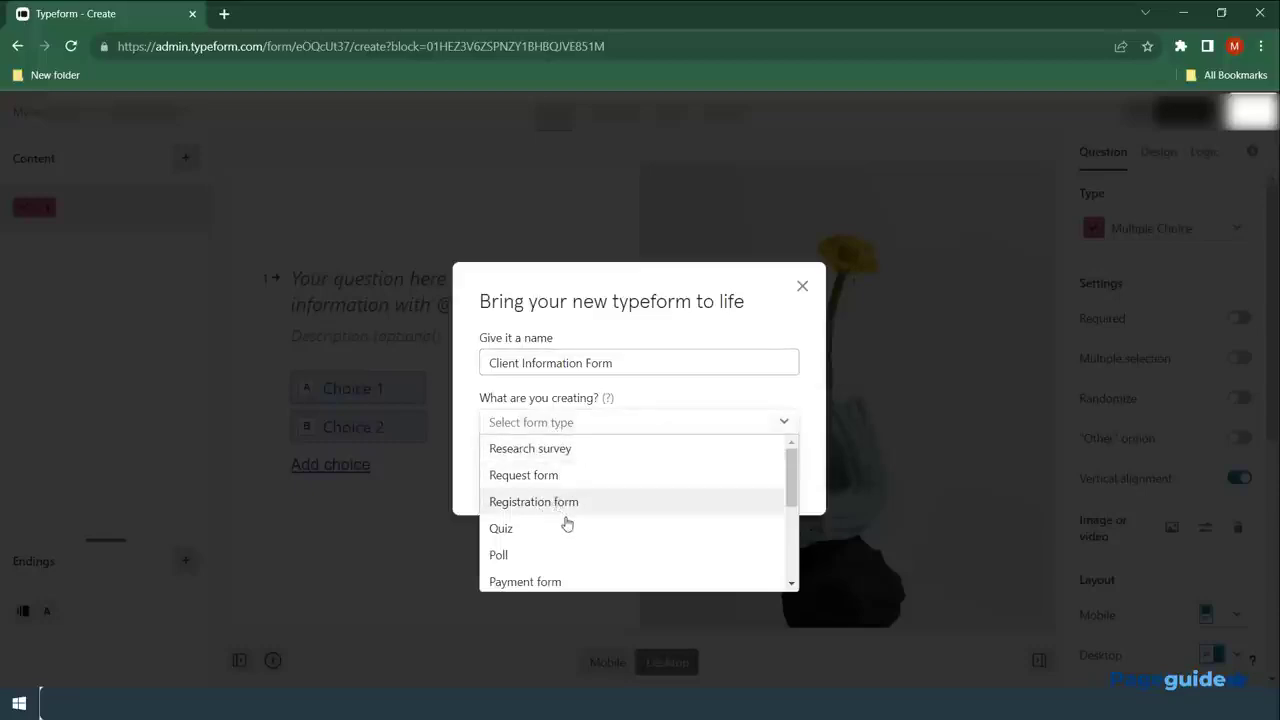
scroll(568, 523, "down", 1)
scroll(568, 523, "up", 1)
left_click(568, 500)
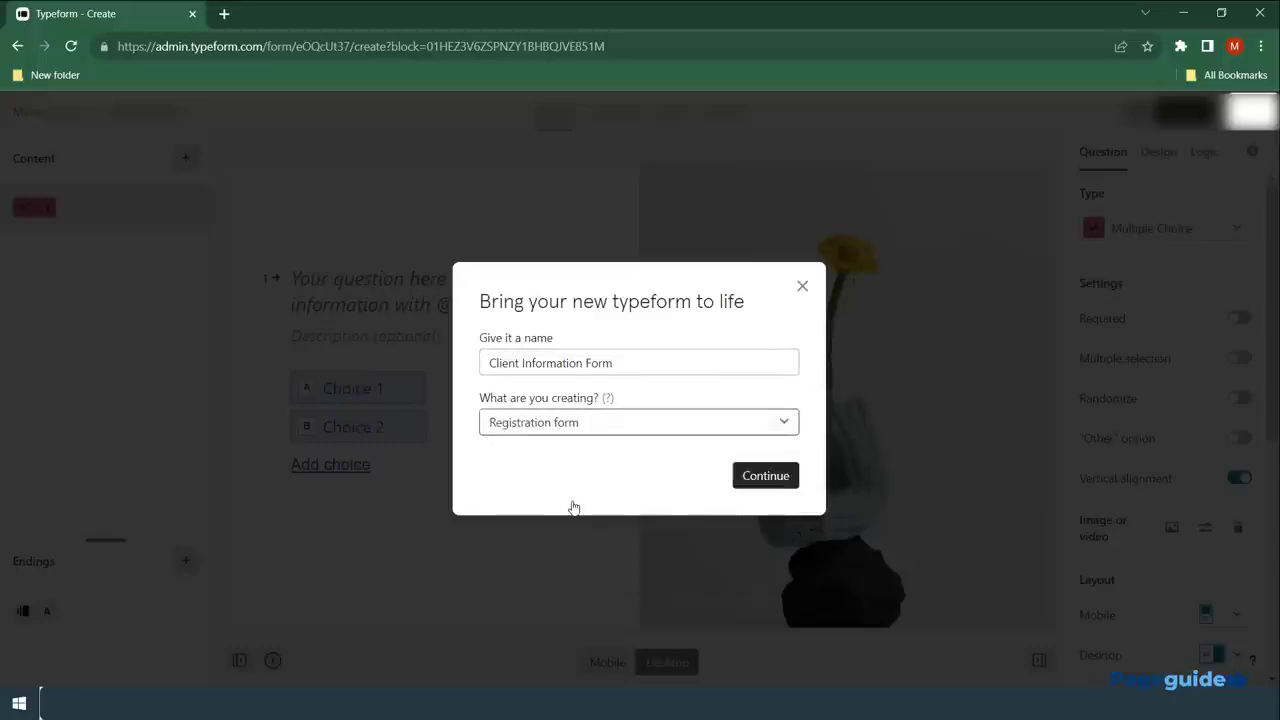
left_click(766, 482)
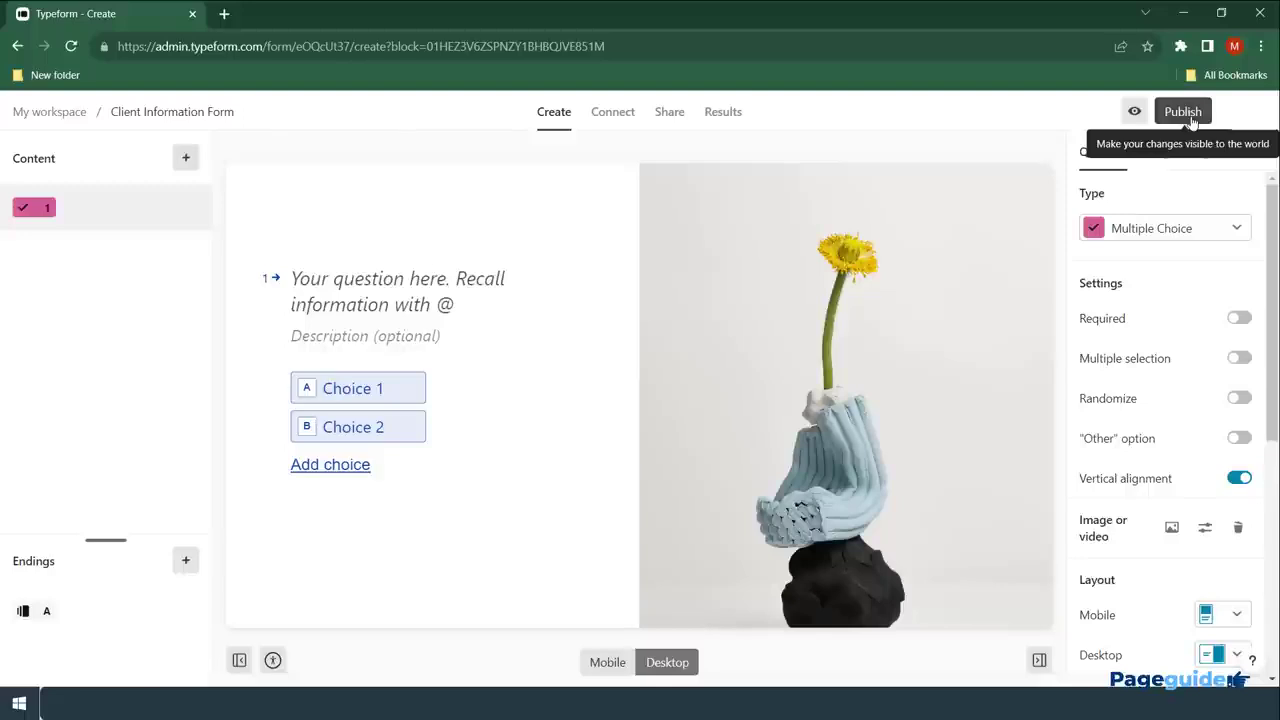
Preview the form live, return to the editor and look through the question types available for the first question.
left_click(1137, 113)
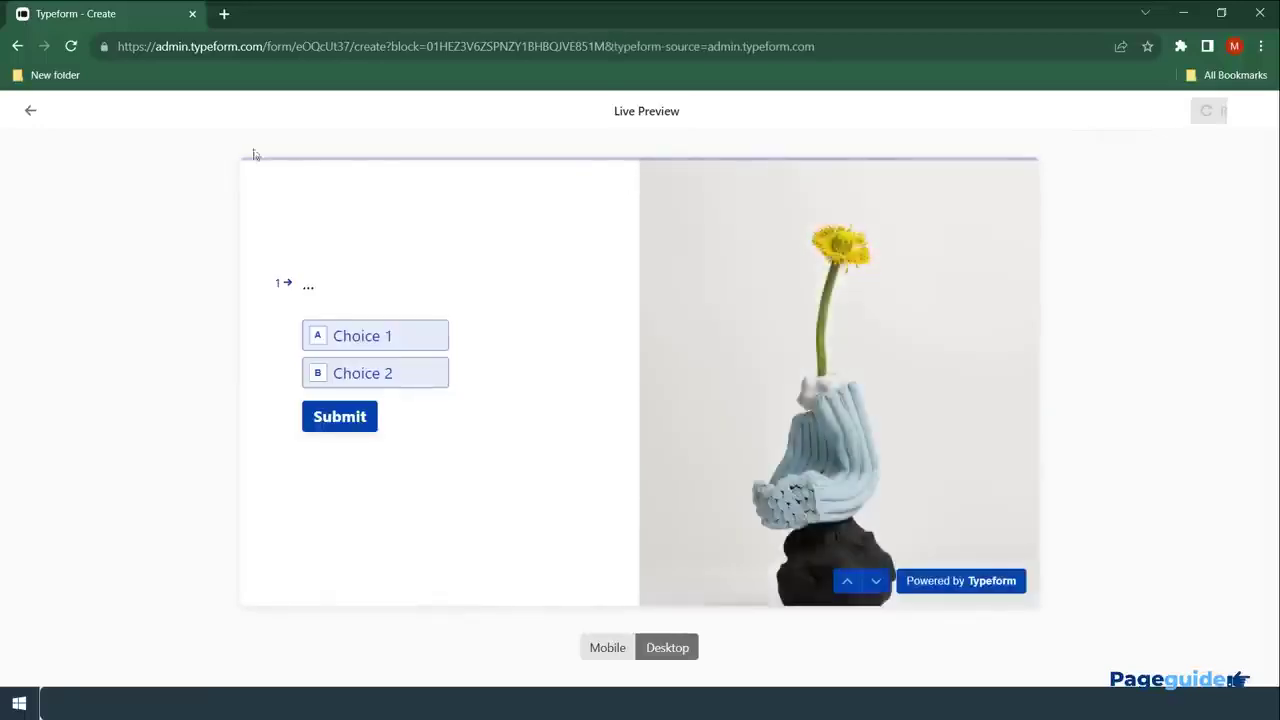
left_click(33, 115)
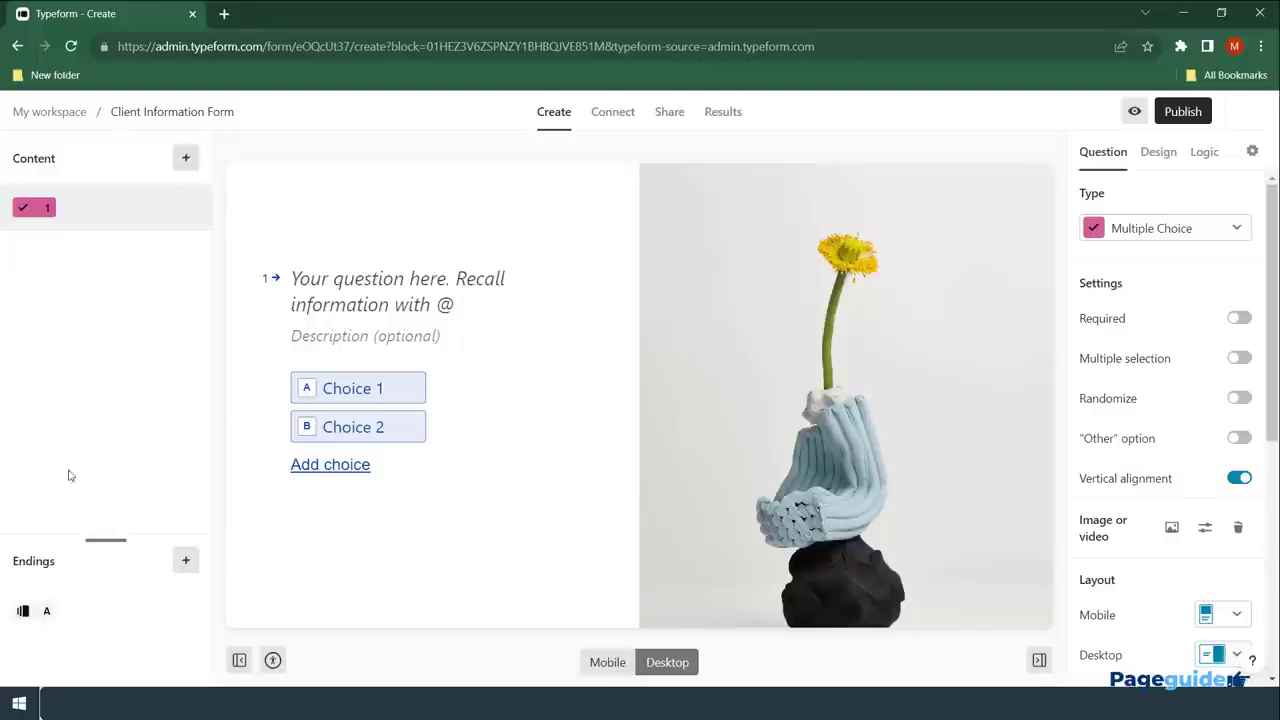
mouse_move(978, 230)
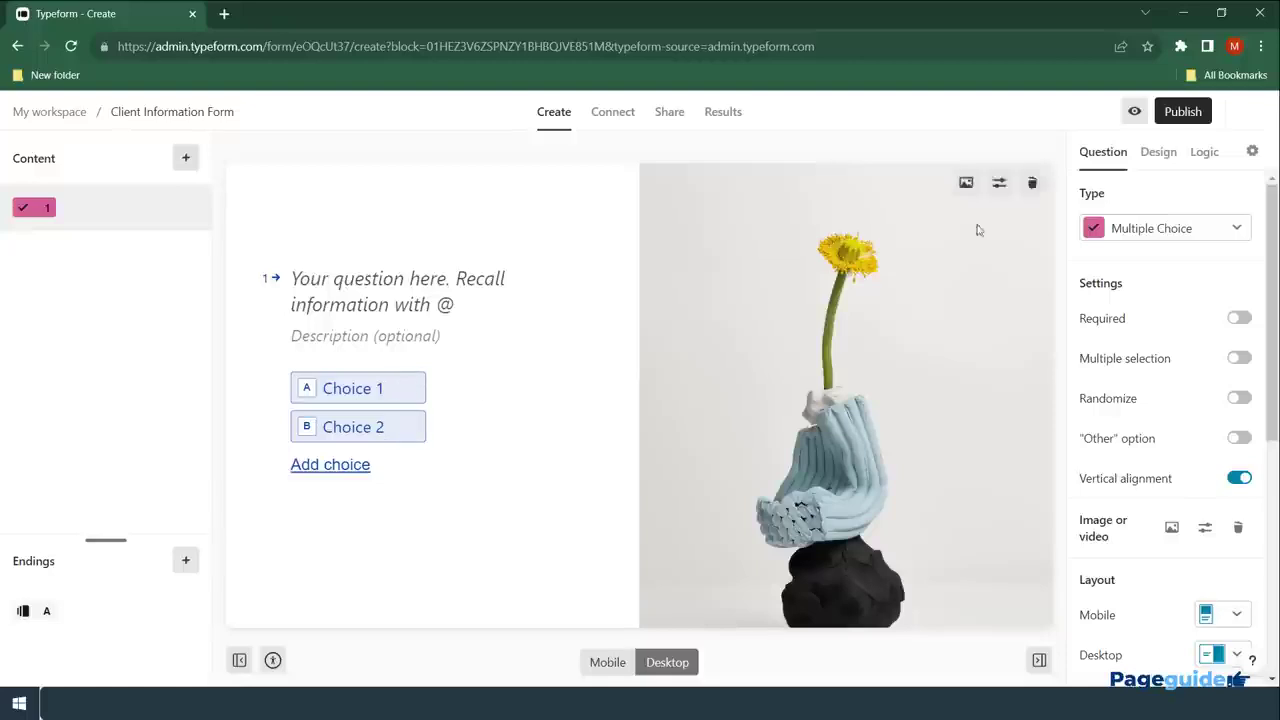
left_click(1148, 241)
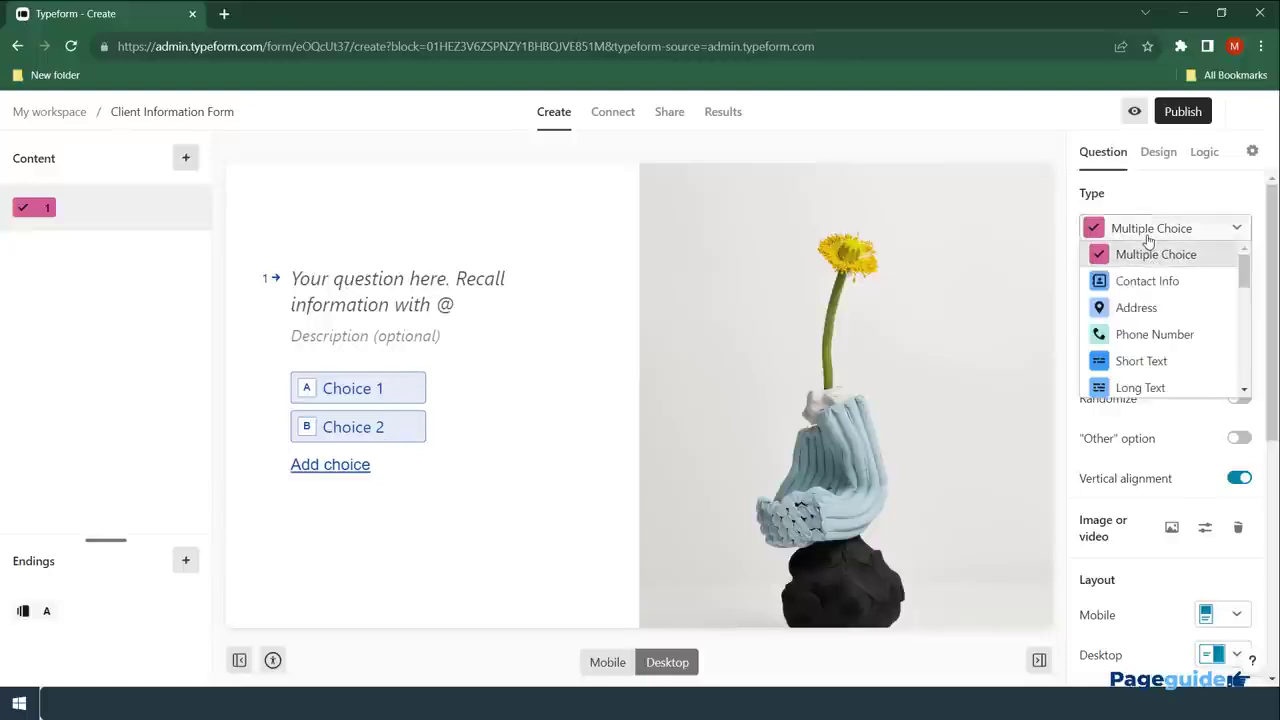
scroll(1147, 347, "down", 2)
scroll(1147, 347, "down", 2)
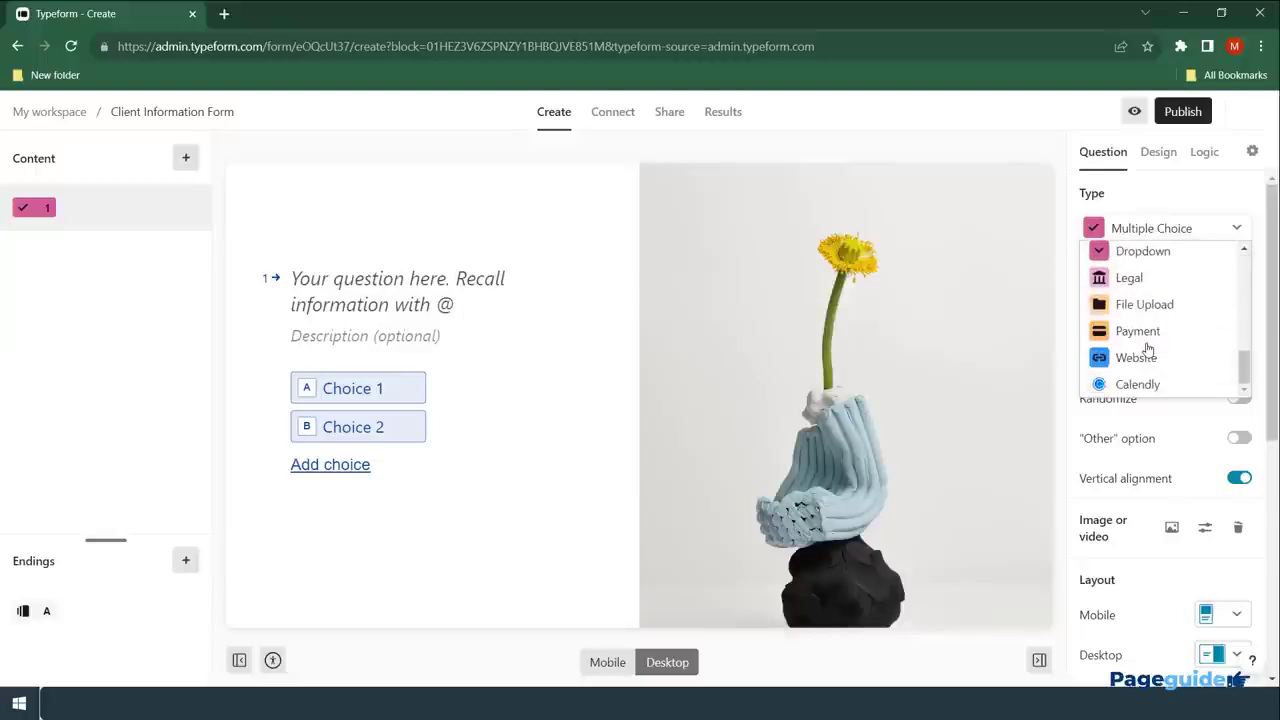
scroll(1147, 347, "up", 5)
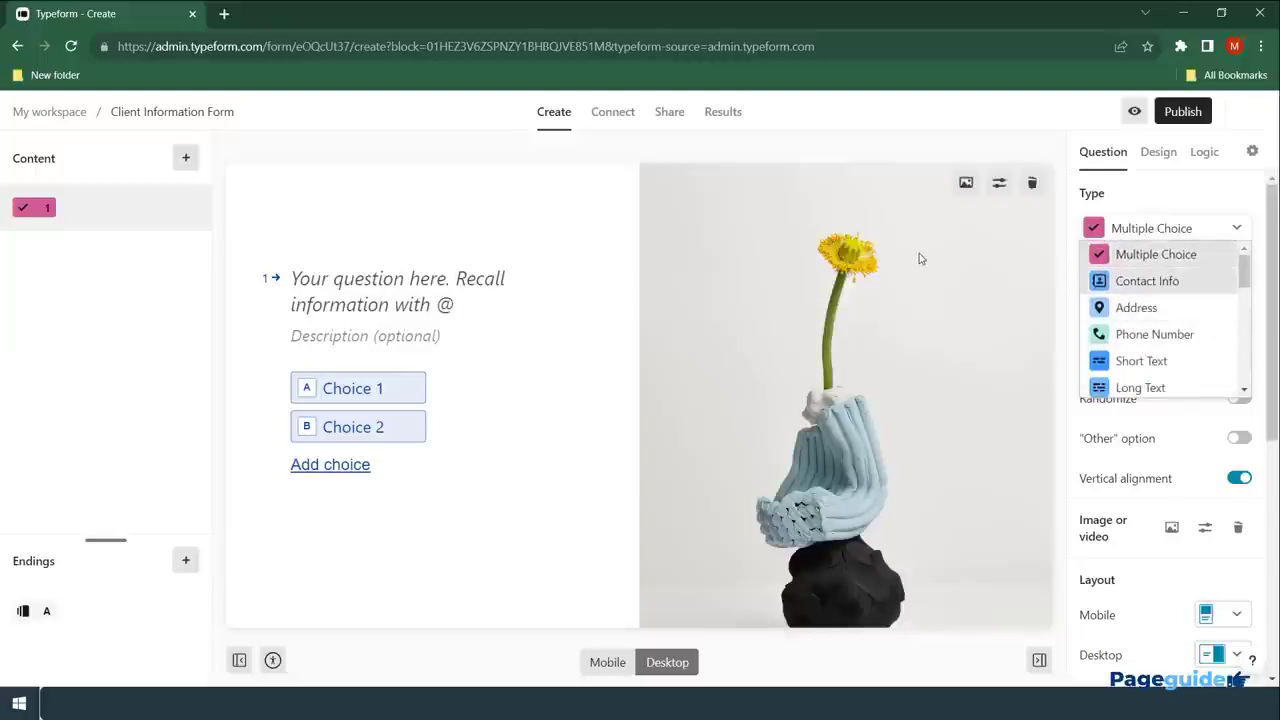
Add a Welcome Screen titled "CUSTOMER INFORMATION" with the description "Please fill in the following information for us to create an account for you".
left_click(185, 157)
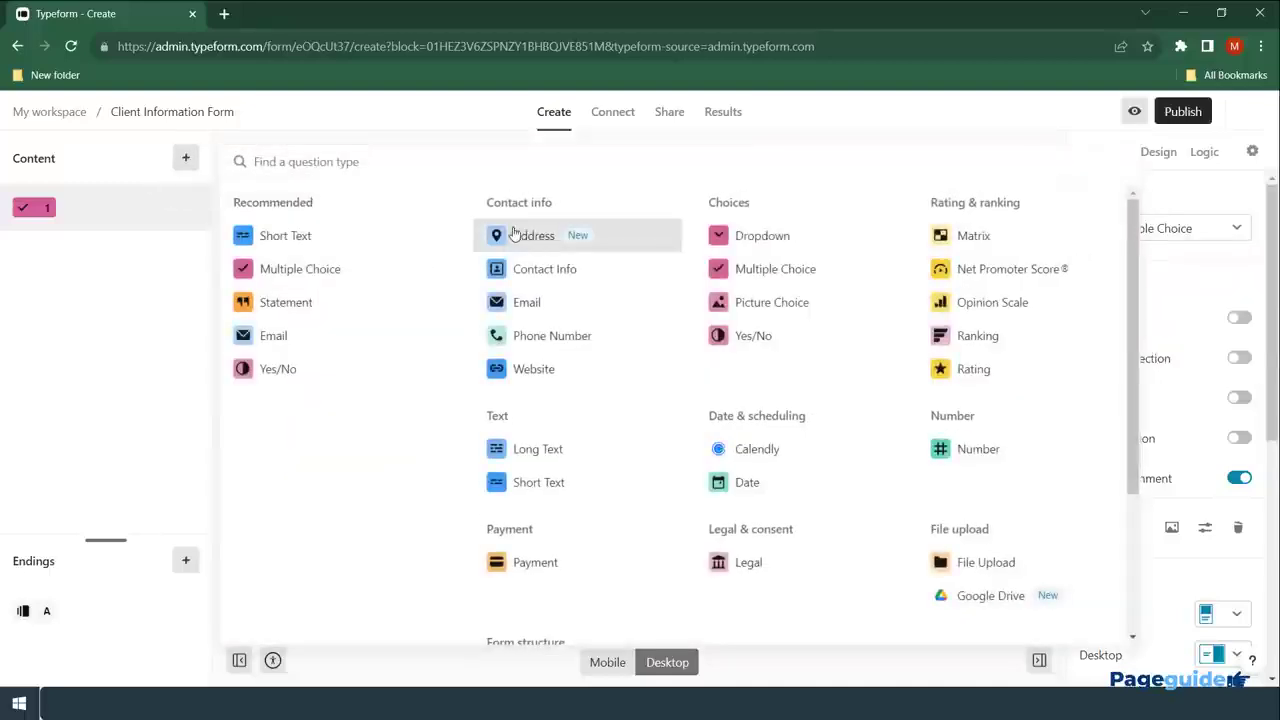
scroll(588, 340, "down", 3)
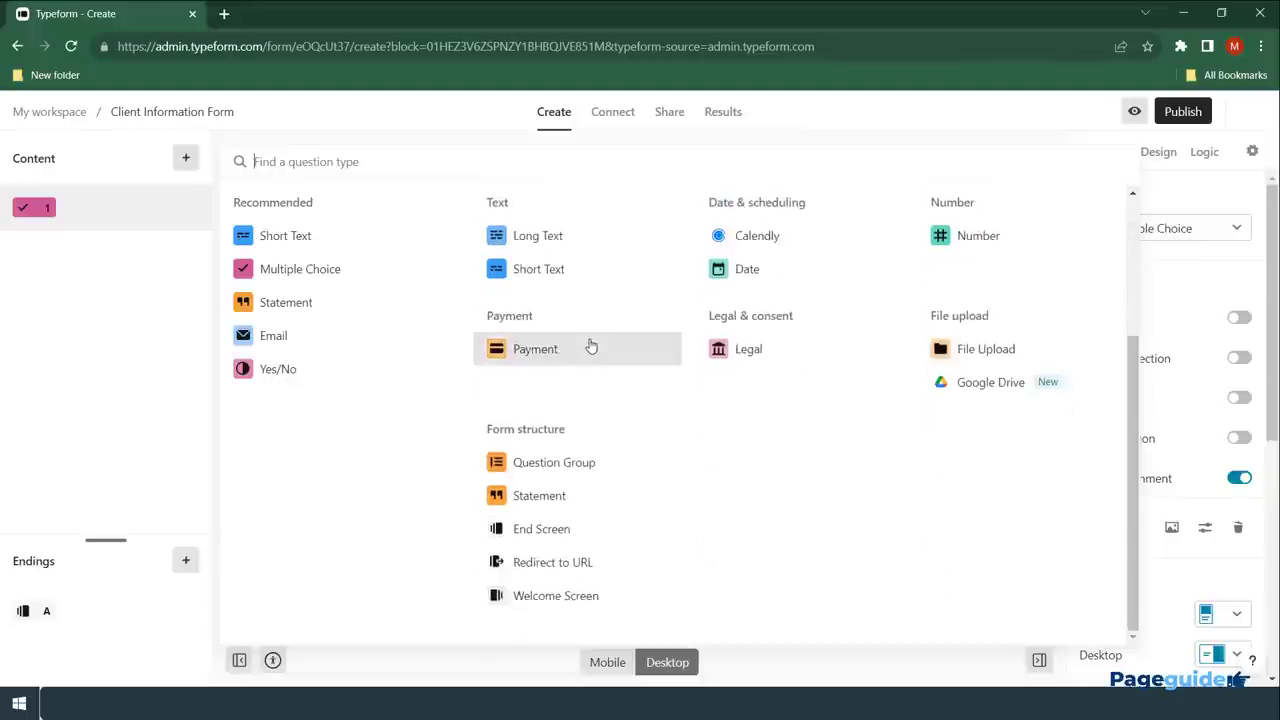
left_click(578, 605)
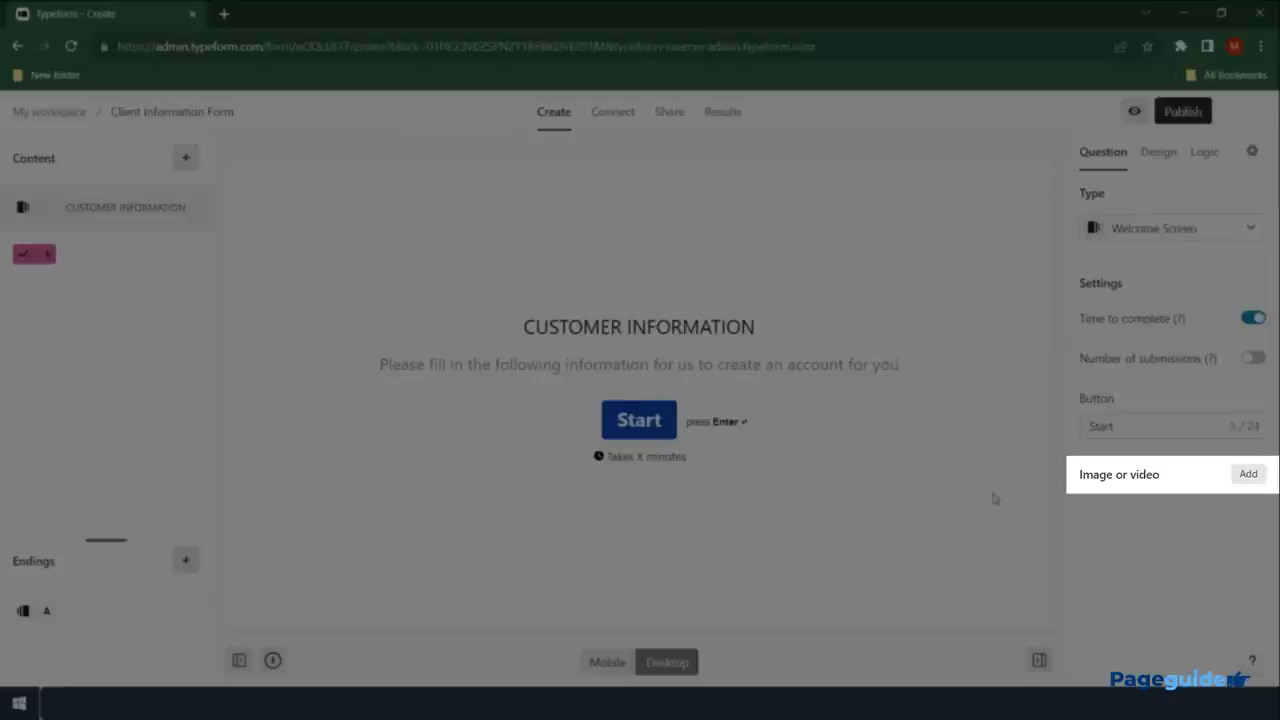
Add the App Guide logo from the personal media gallery to the welcome screen.
left_click(1248, 475)
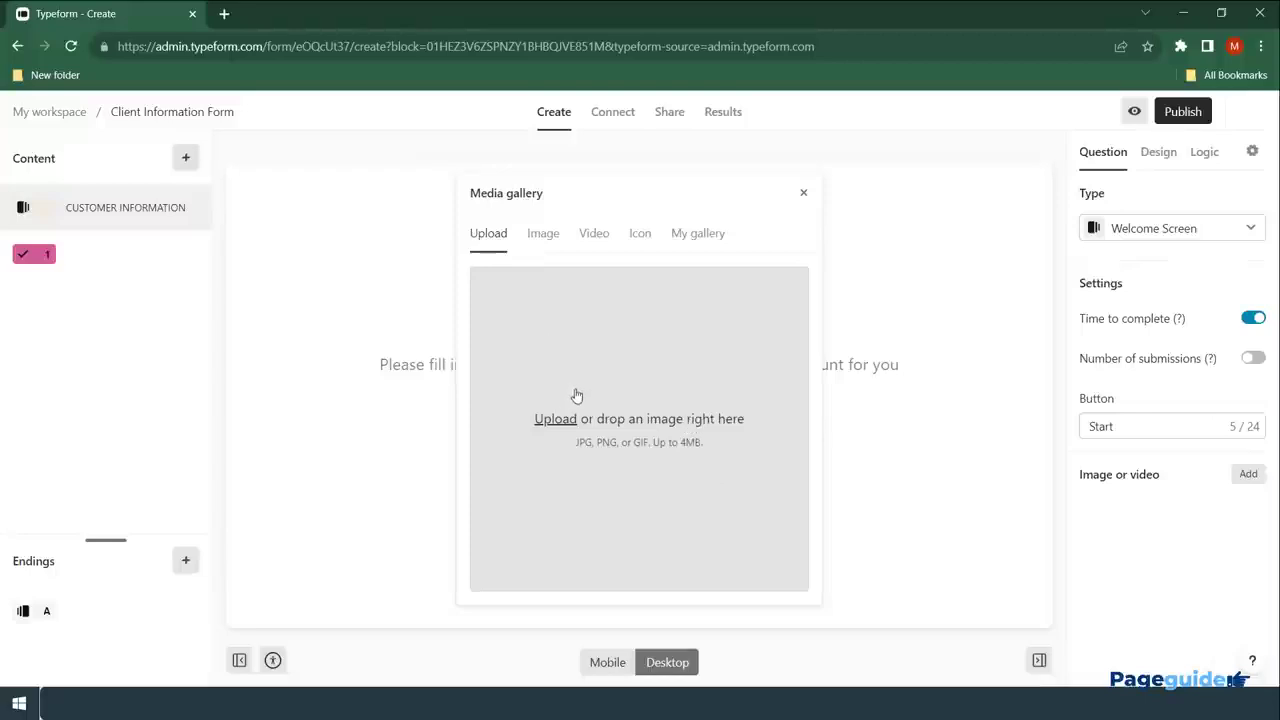
left_click(696, 240)
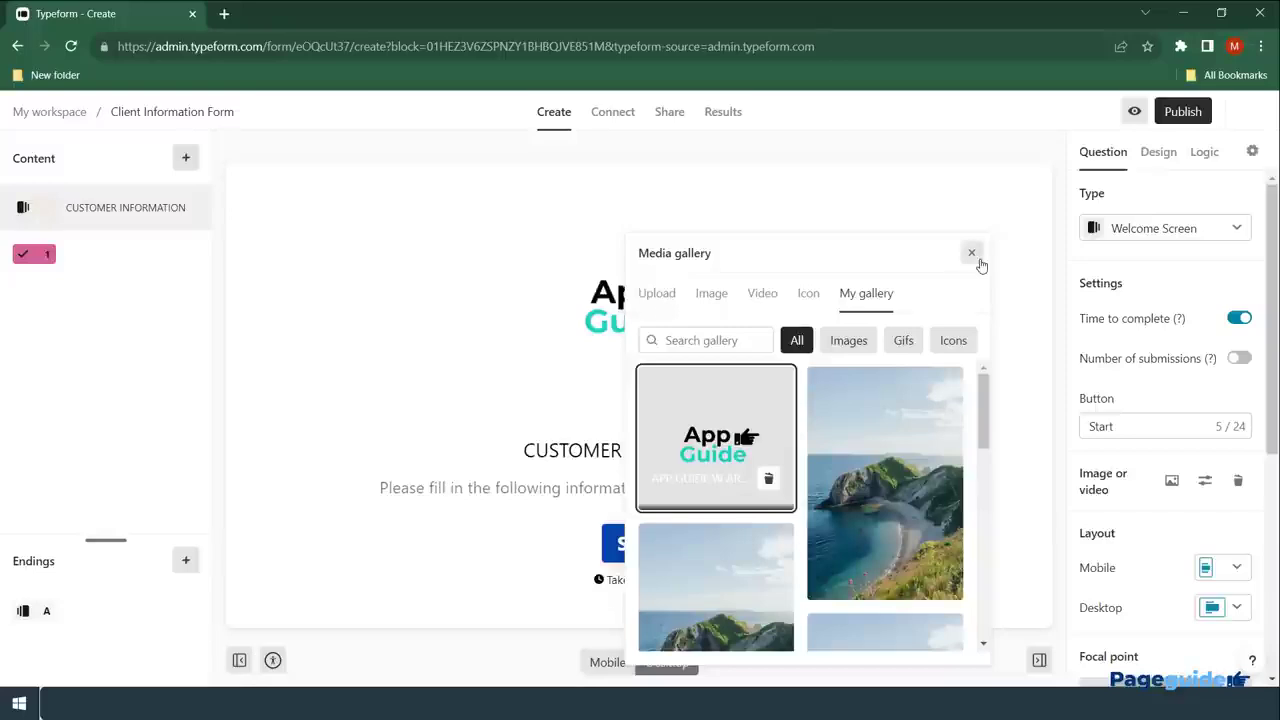
left_click(974, 256)
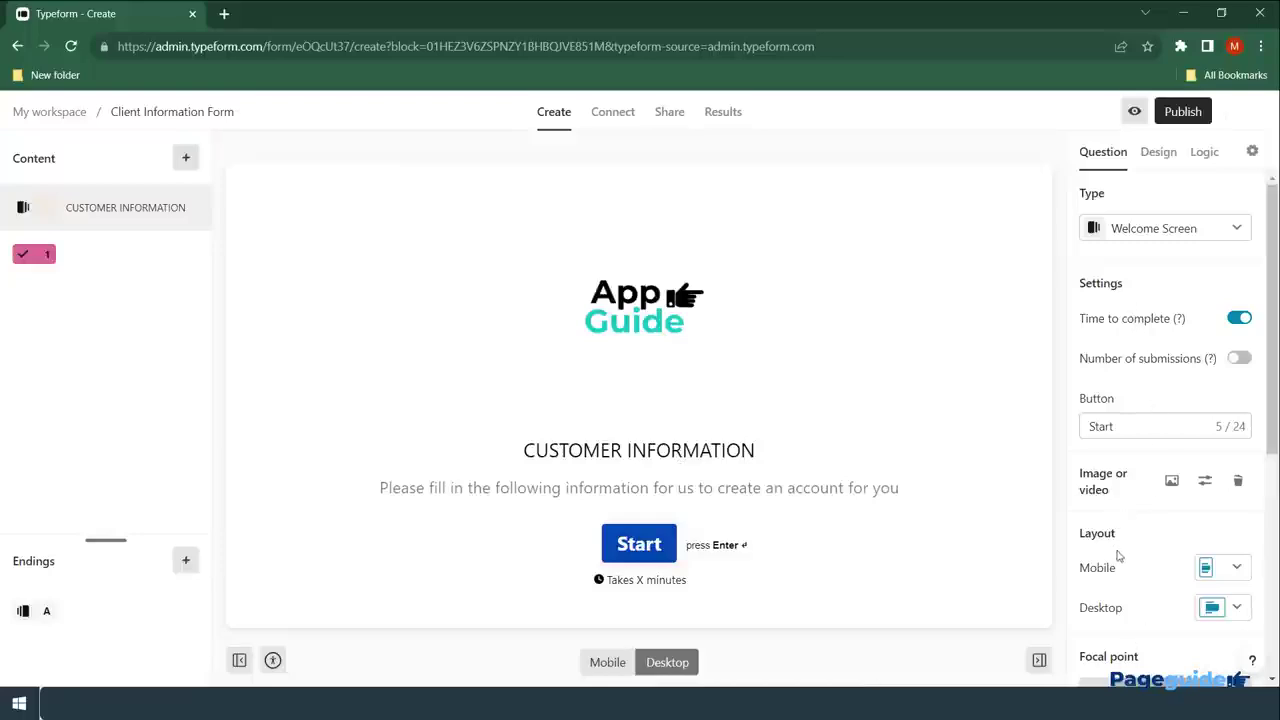
Set the welcome screen's desktop layout to a split with the text on the left and the image filling the right half.
scroll(1118, 556, "down", 2)
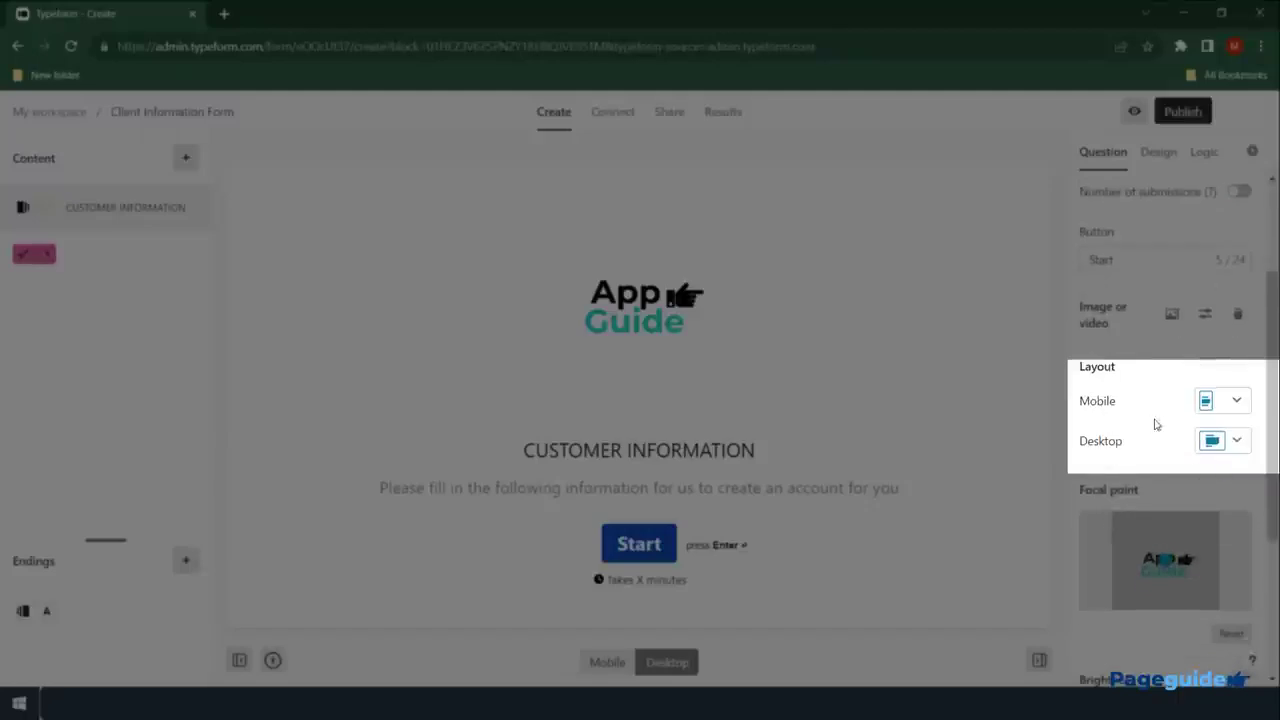
left_click(1226, 402)
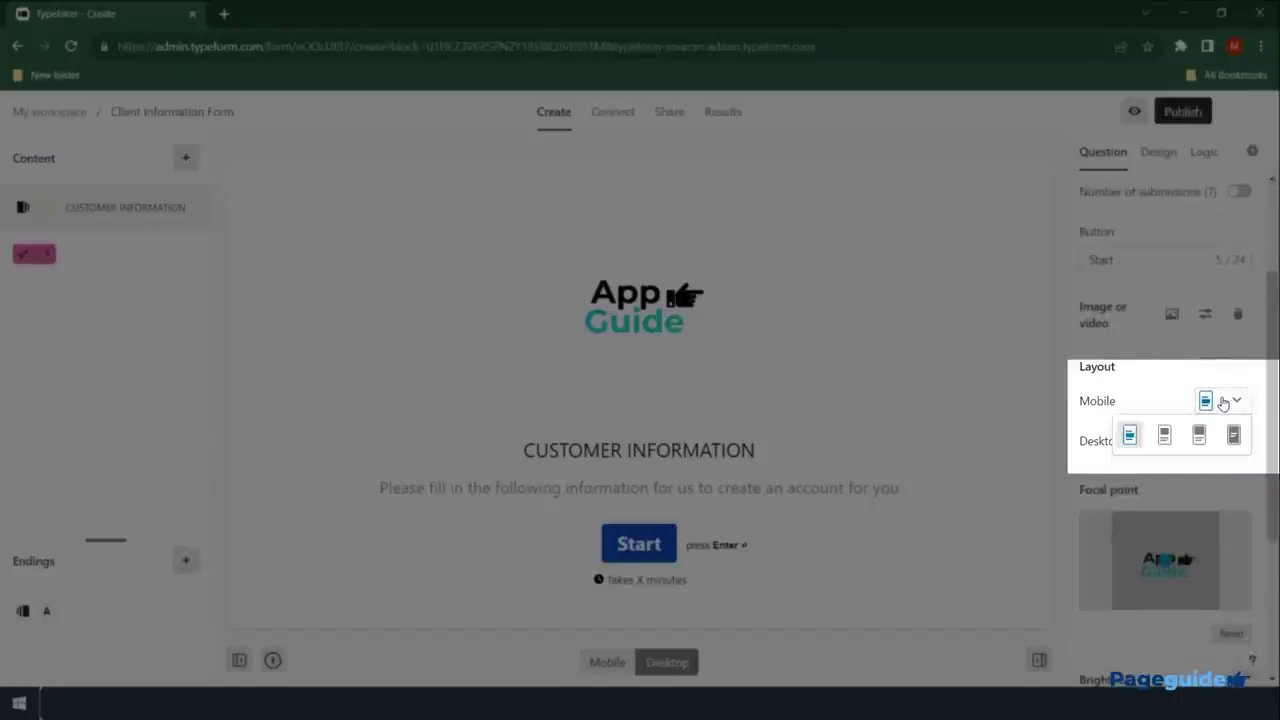
left_click(1096, 440)
left_click(1237, 444)
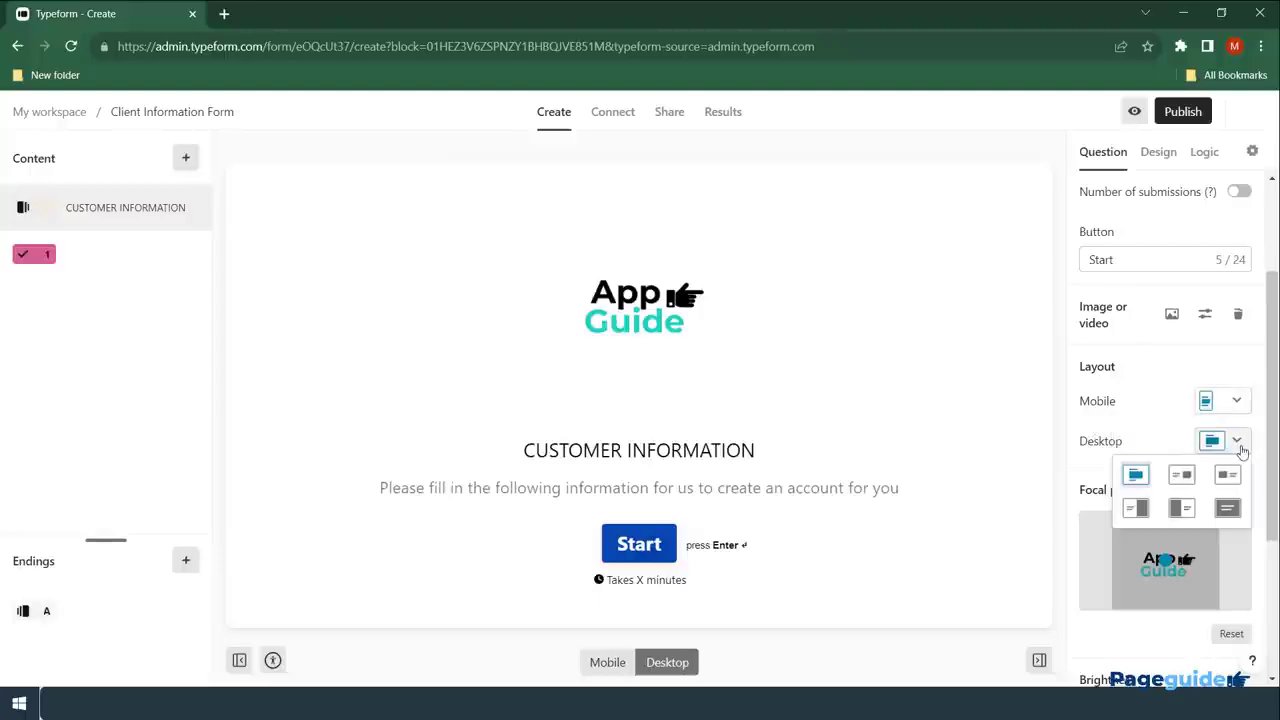
left_click(1136, 509)
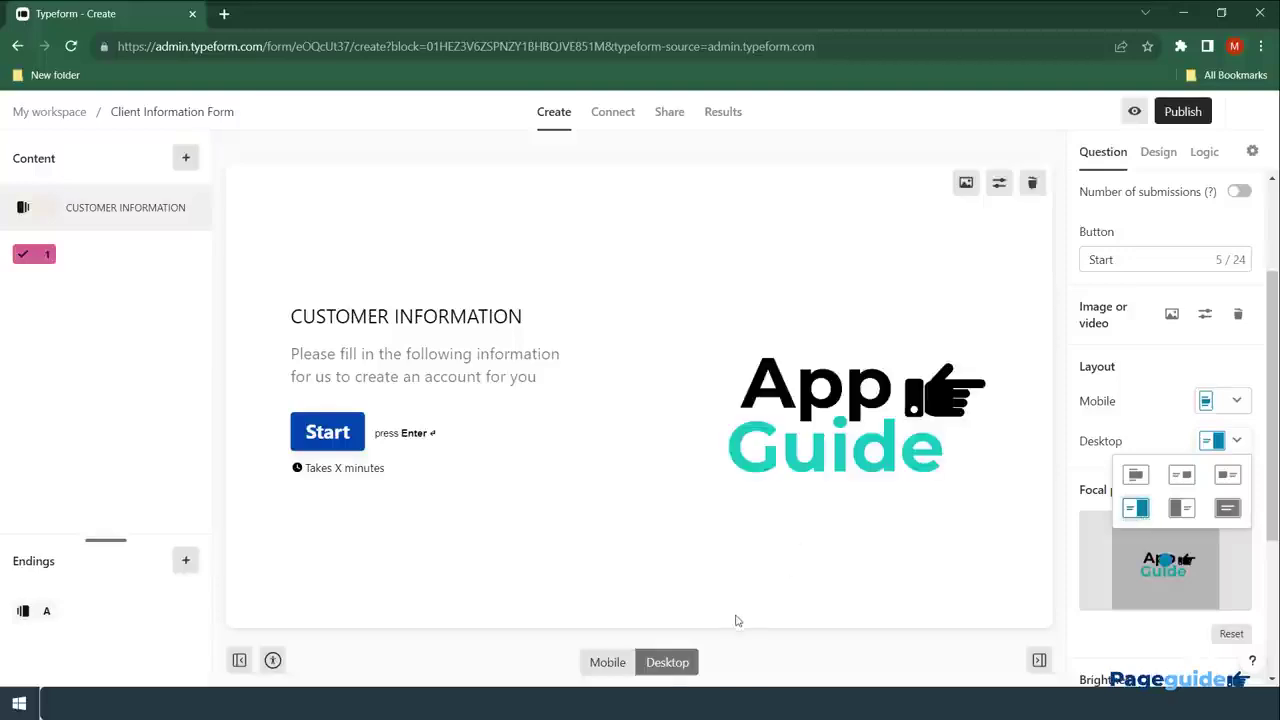
Try the mobile layouts in the mobile view, choose the inset image above left-aligned text, and return to the desktop view.
left_click(605, 670)
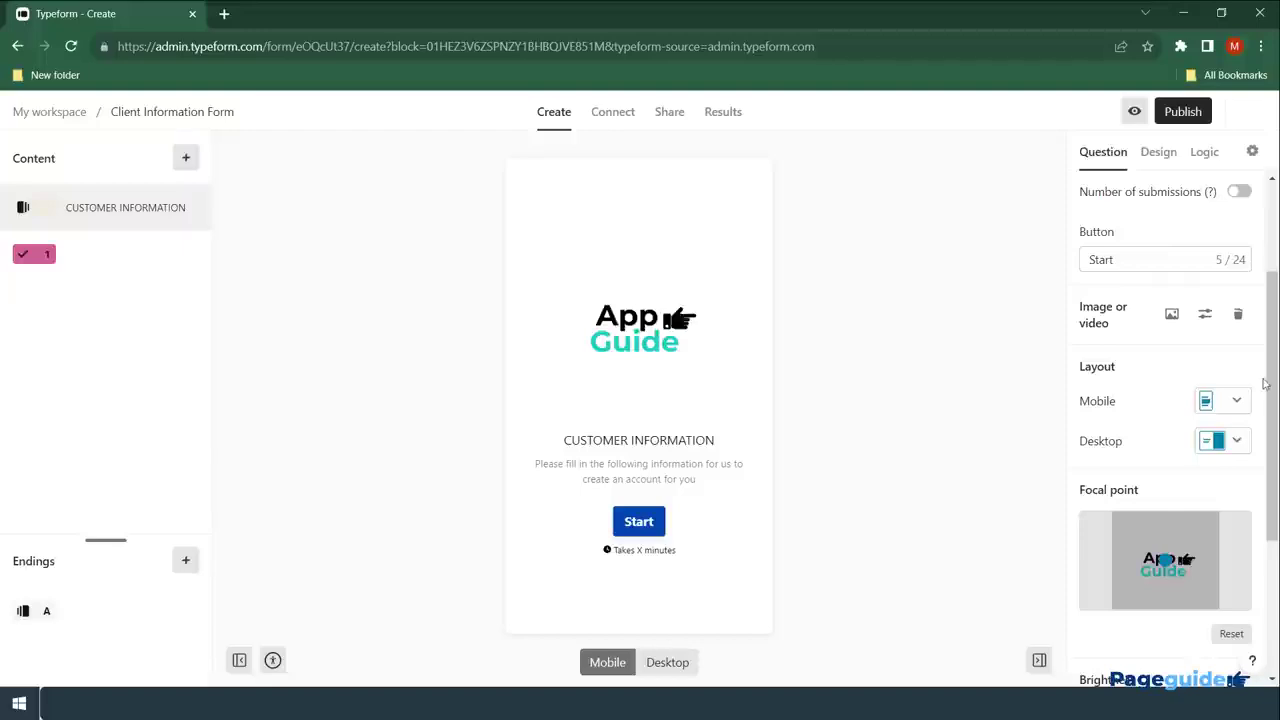
left_click(1238, 402)
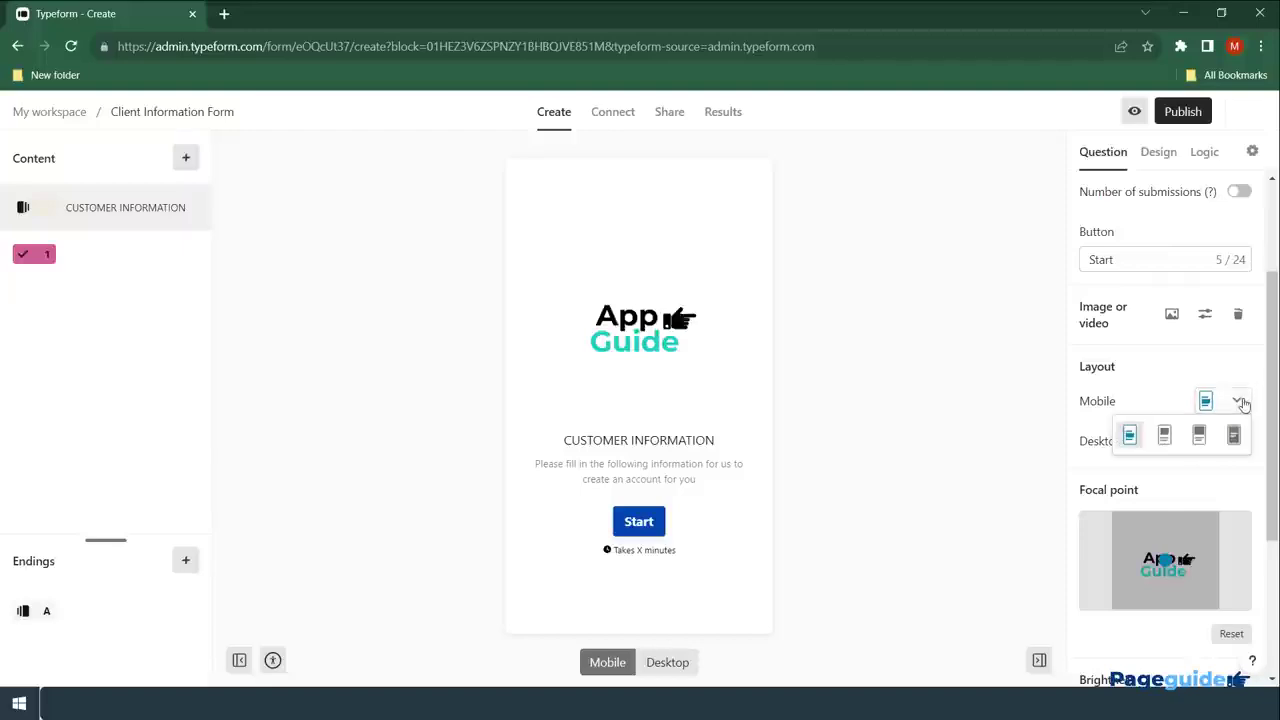
left_click(1199, 436)
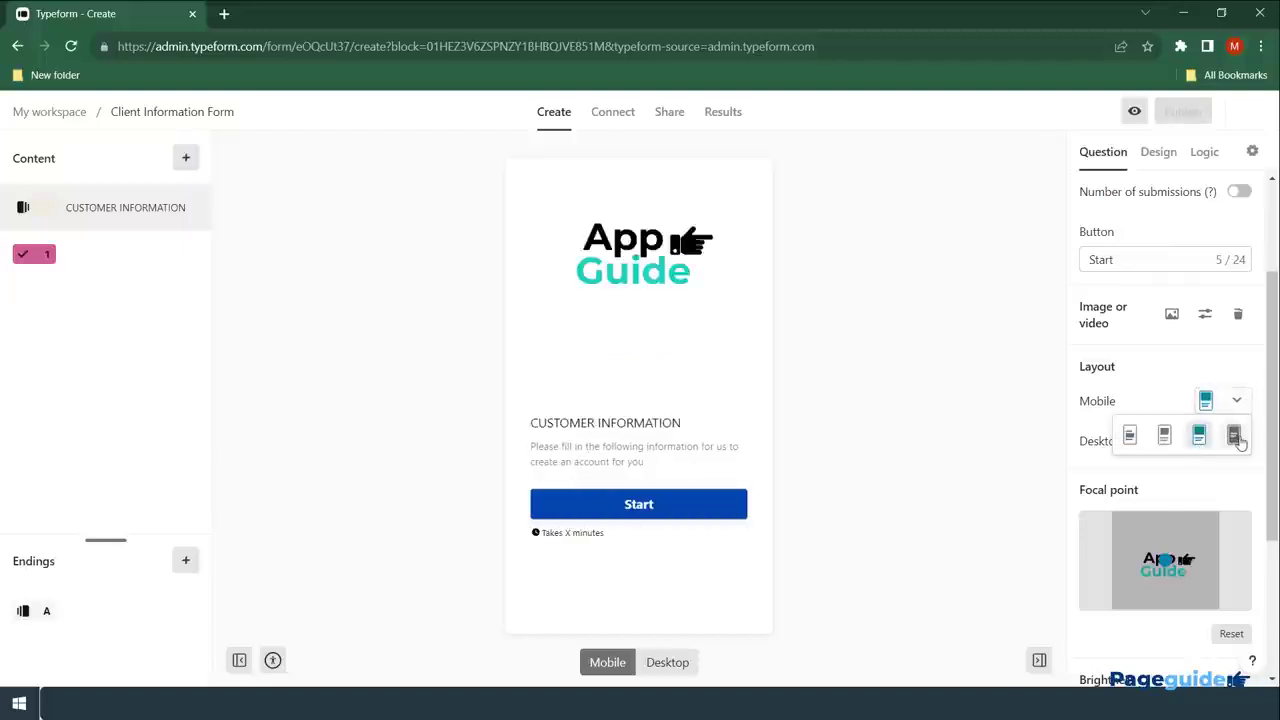
left_click(1234, 436)
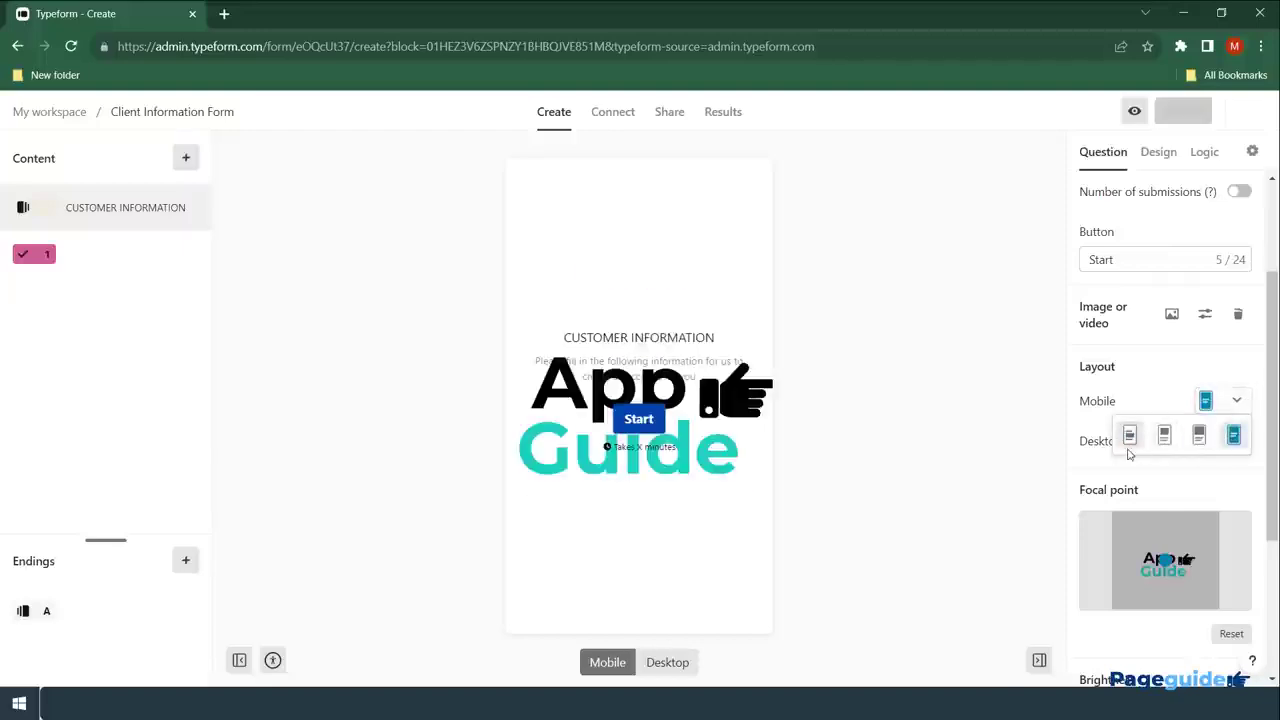
left_click(1168, 445)
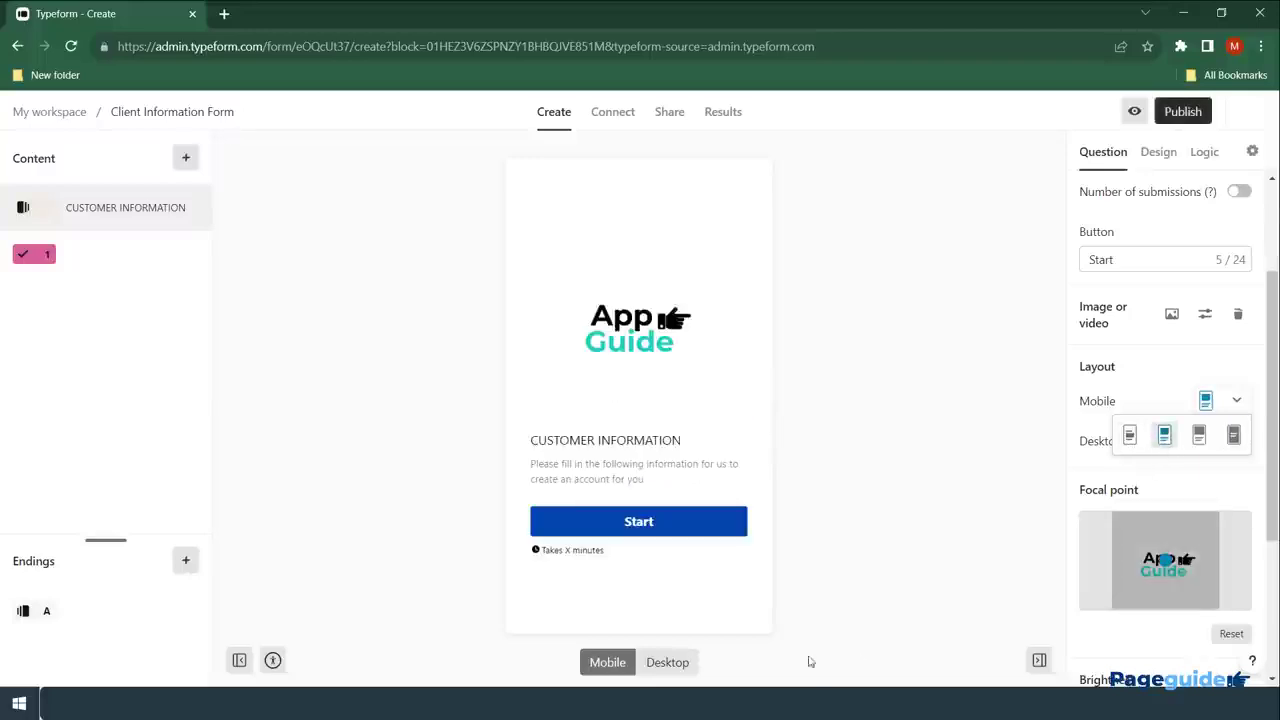
left_click(663, 662)
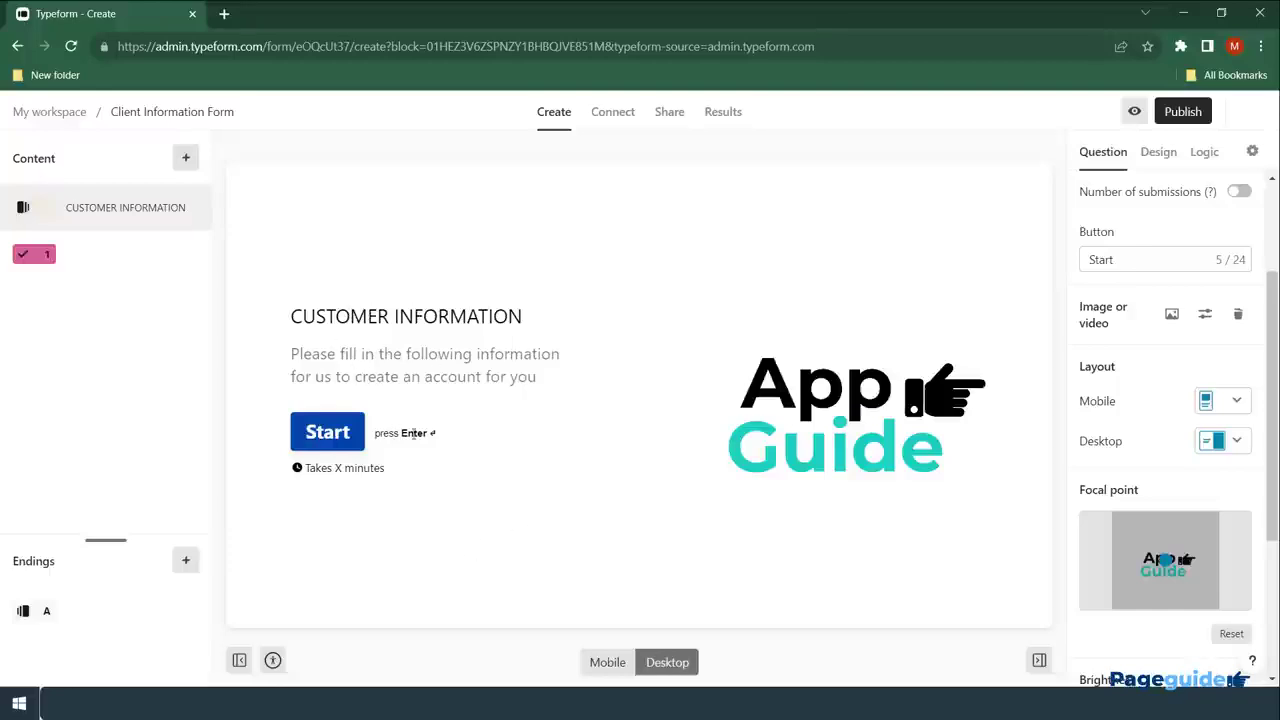
Apply the Splash Blue theme from the theme gallery to the form.
left_click(1166, 158)
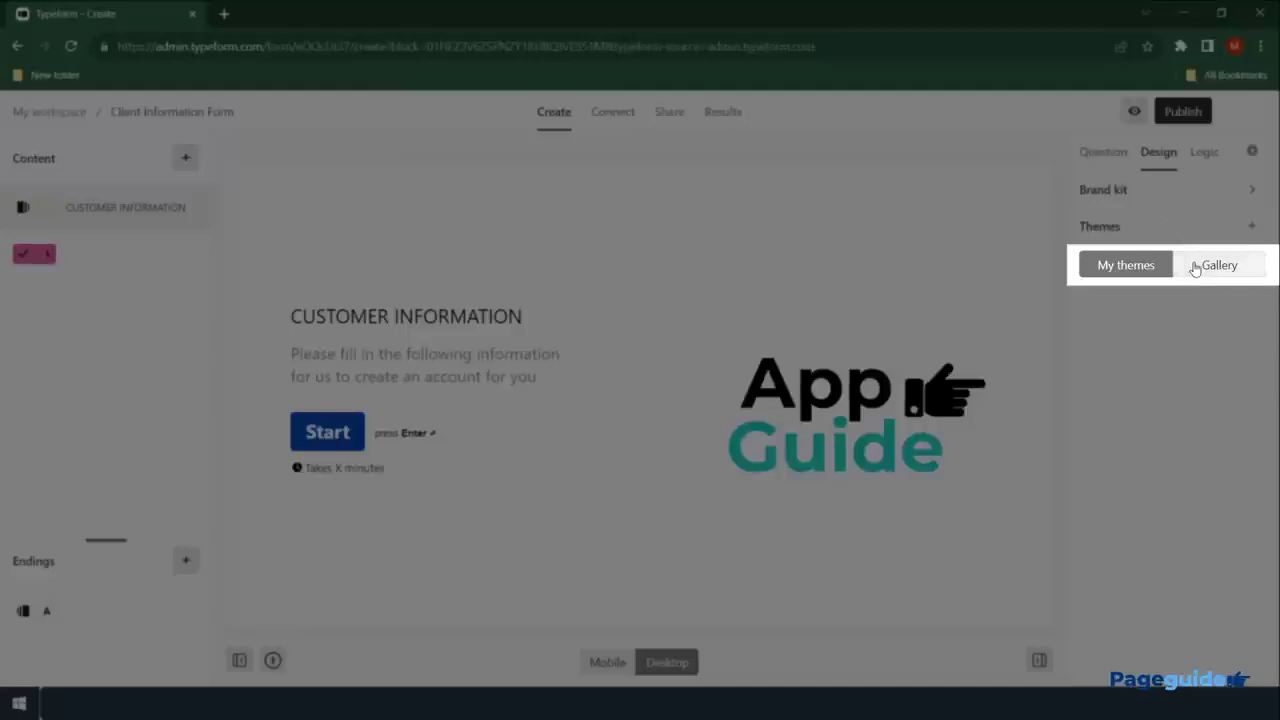
left_click(1194, 266)
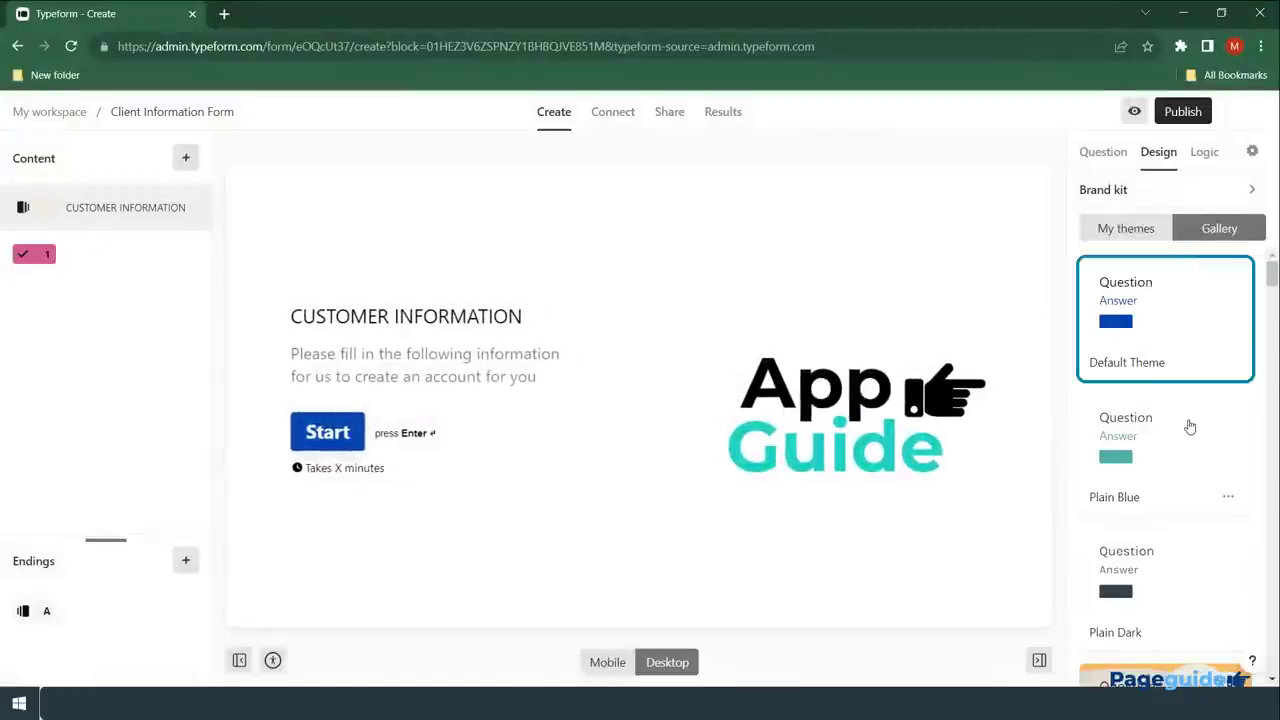
scroll(1180, 431, "down", 5)
scroll(1167, 438, "down", 6)
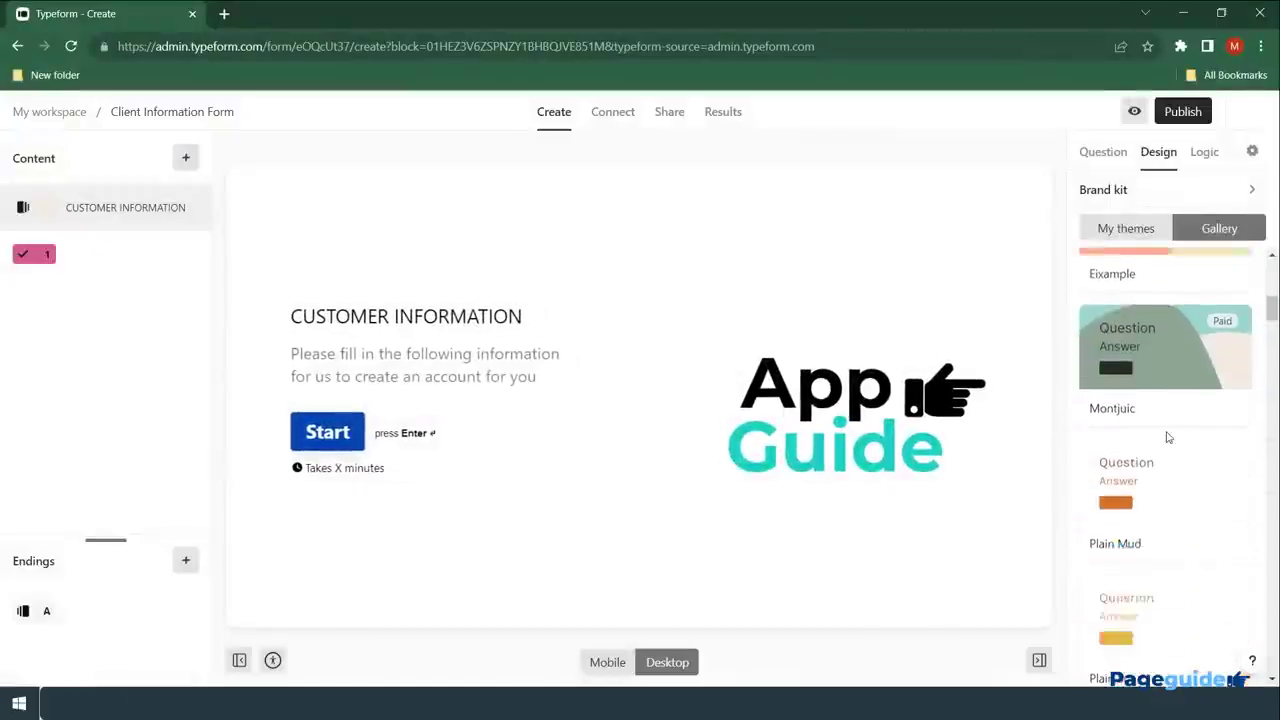
scroll(1168, 438, "down", 8)
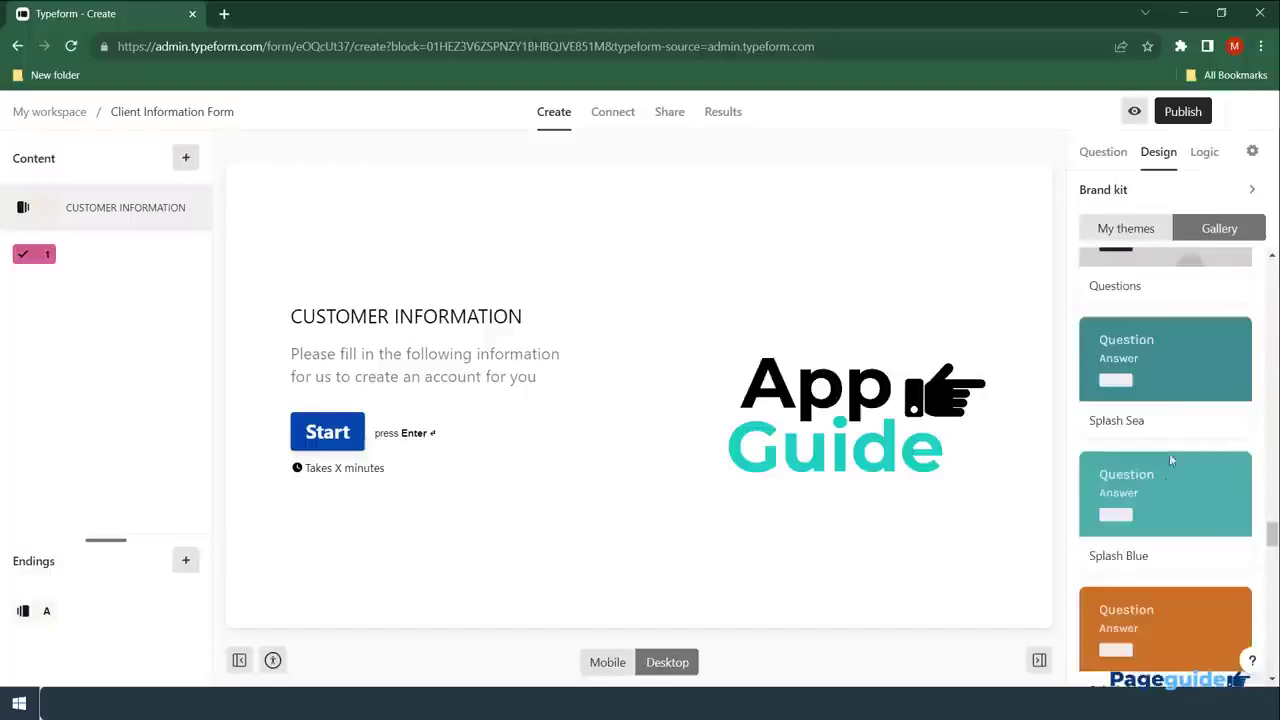
left_click(1171, 499)
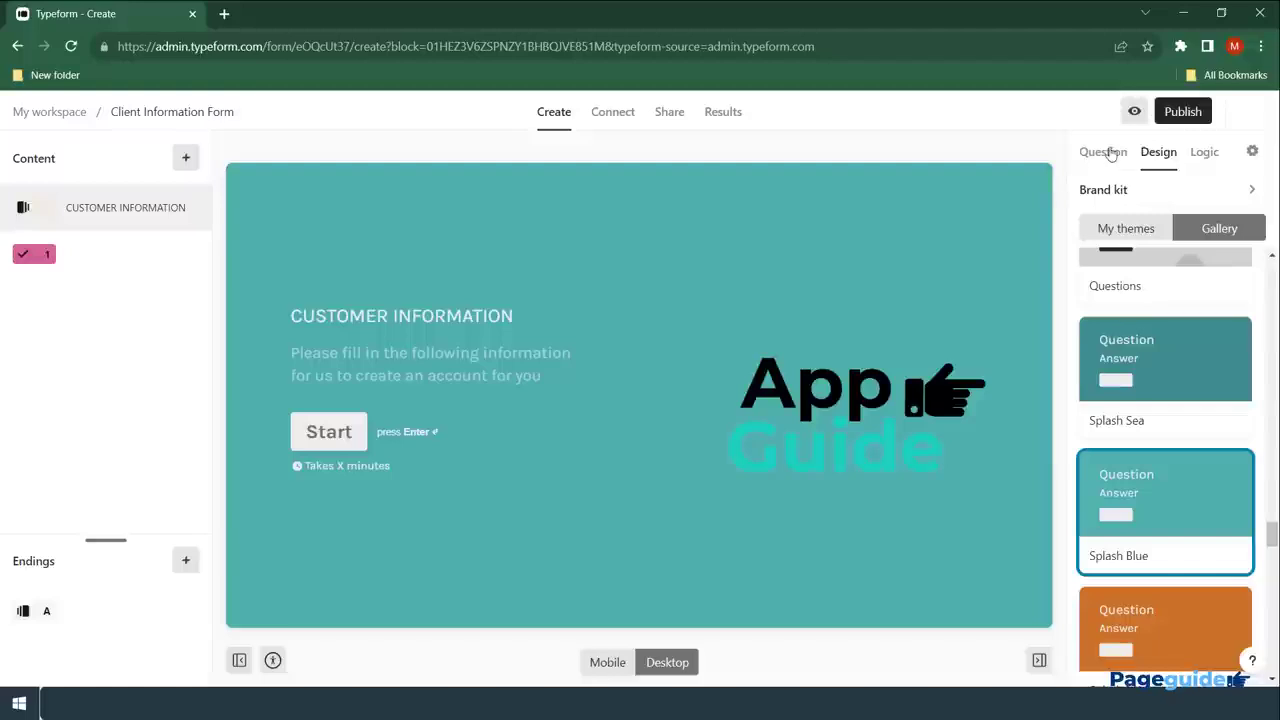
Title the first question "Please fill in your details" and change its type from Multiple Choice to Contact Info.
left_click(1110, 152)
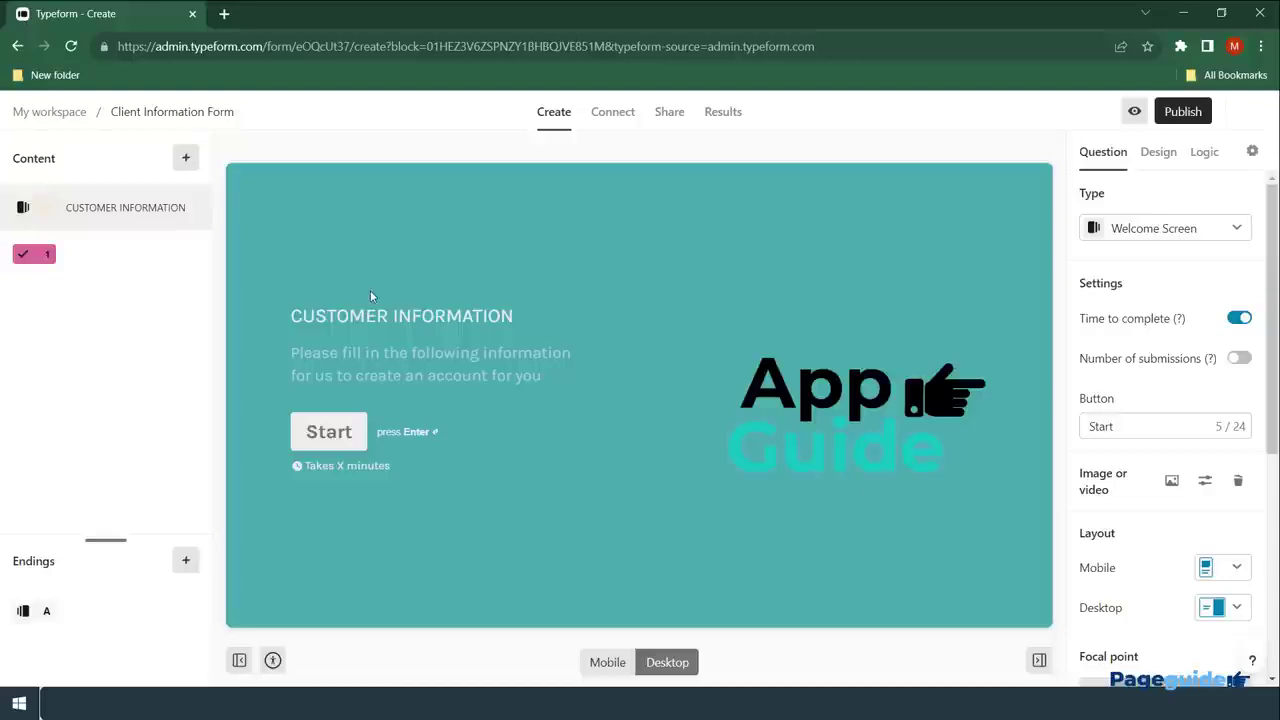
left_click(66, 258)
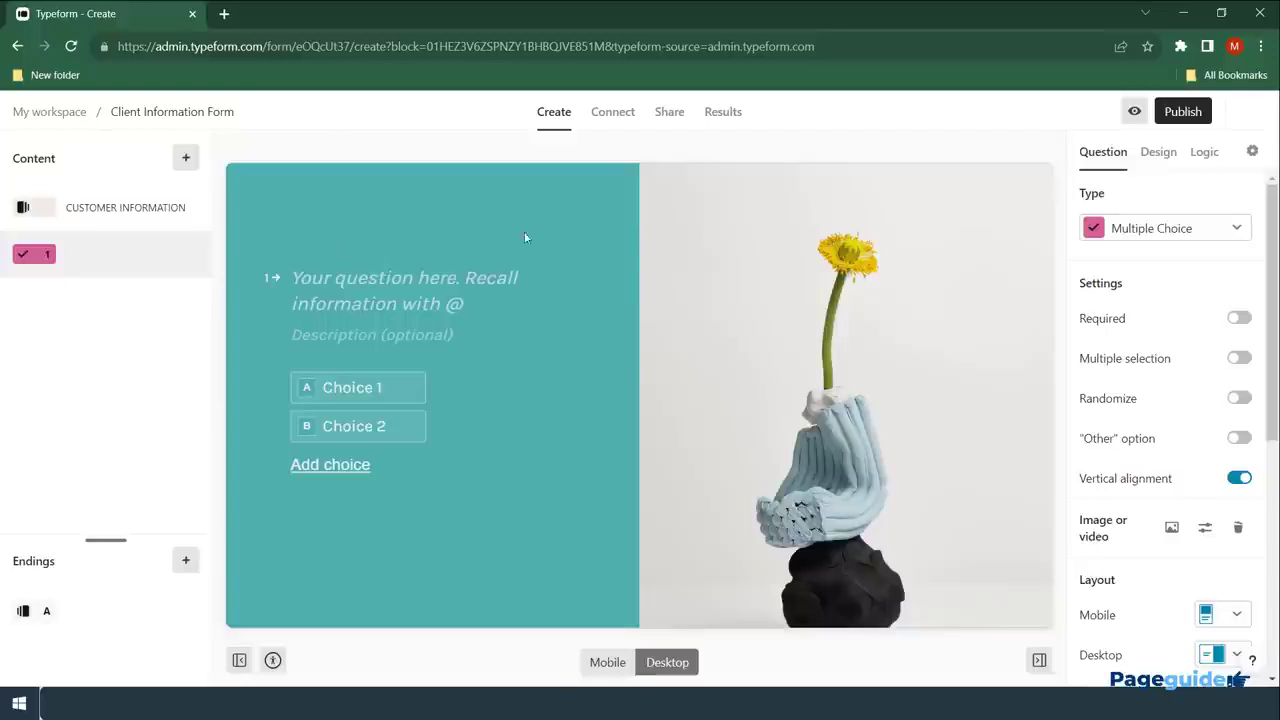
left_click(403, 281)
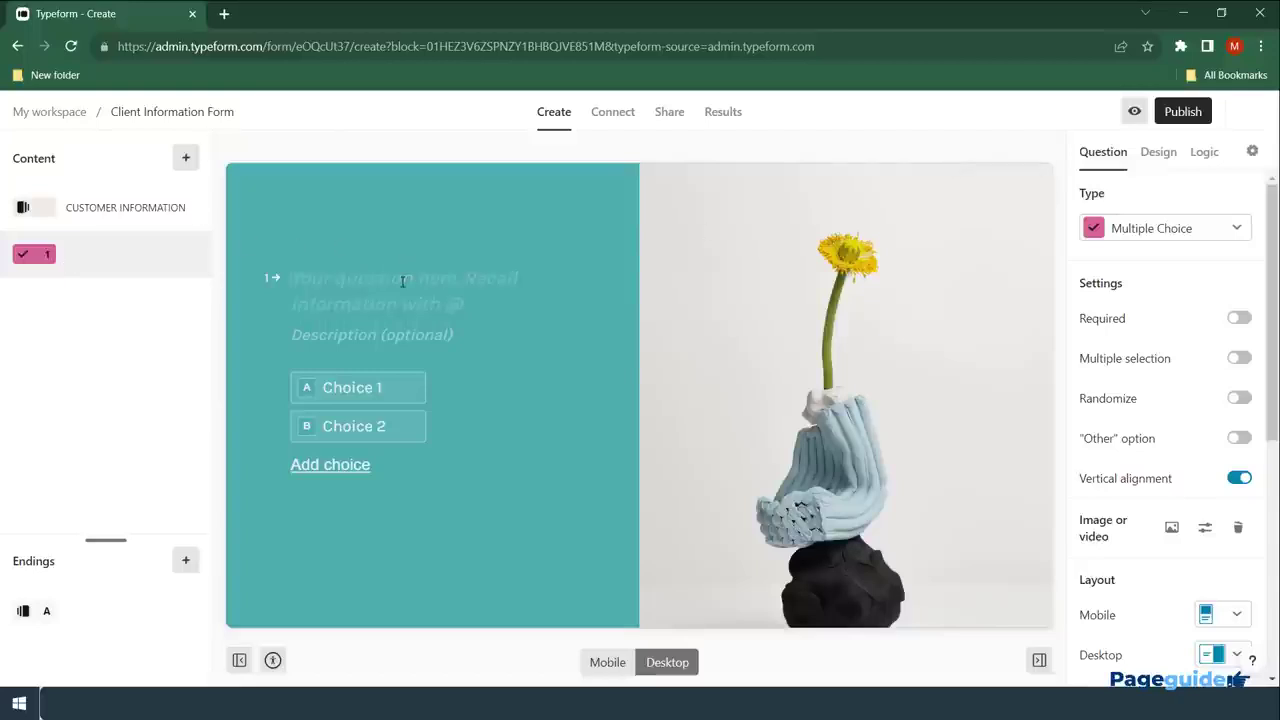
type("Please fill in your details")
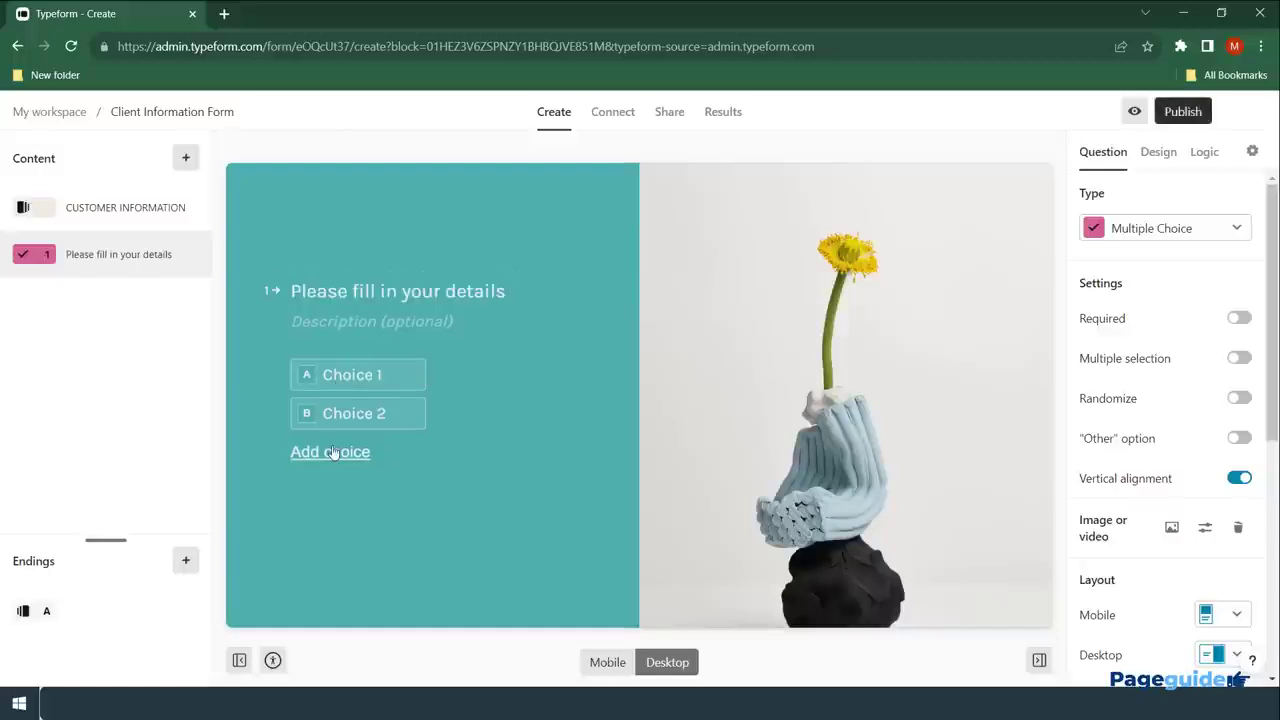
left_click(1115, 232)
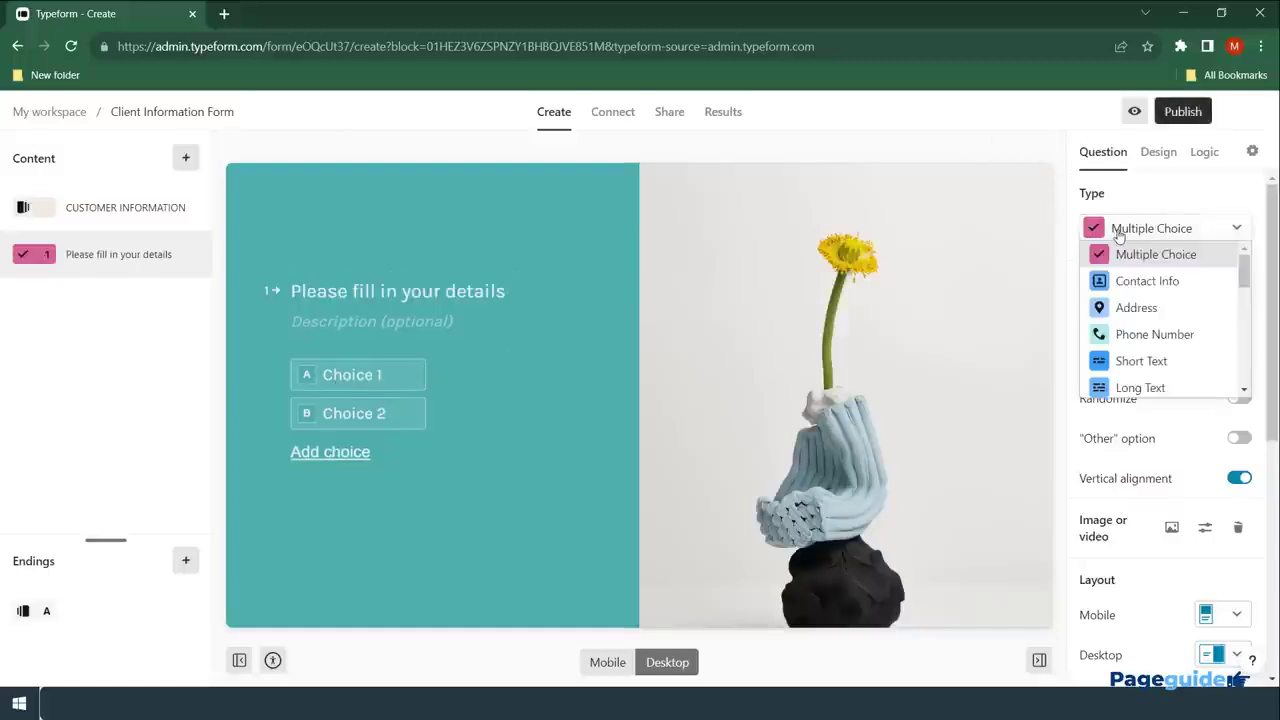
left_click(1131, 283)
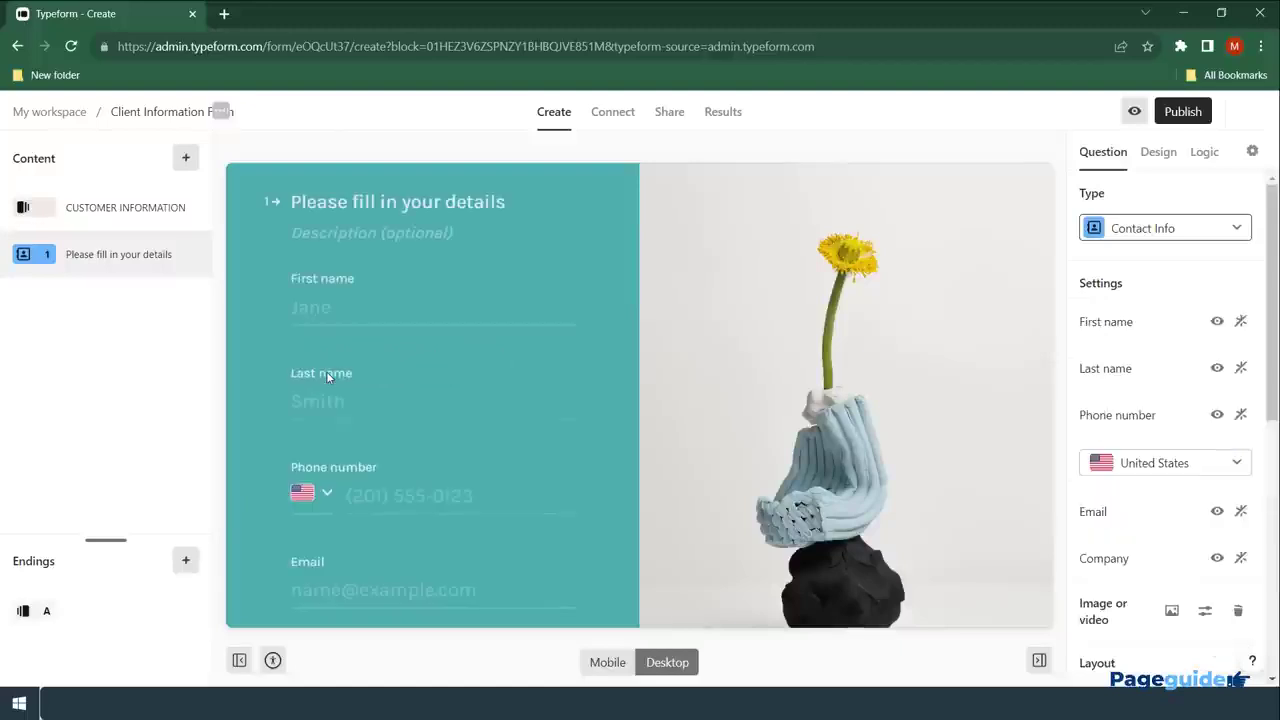
Try hiding the Company field, show it again, and make Company, Email, Phone number, Last name and First name required.
scroll(326, 371, "down", 2)
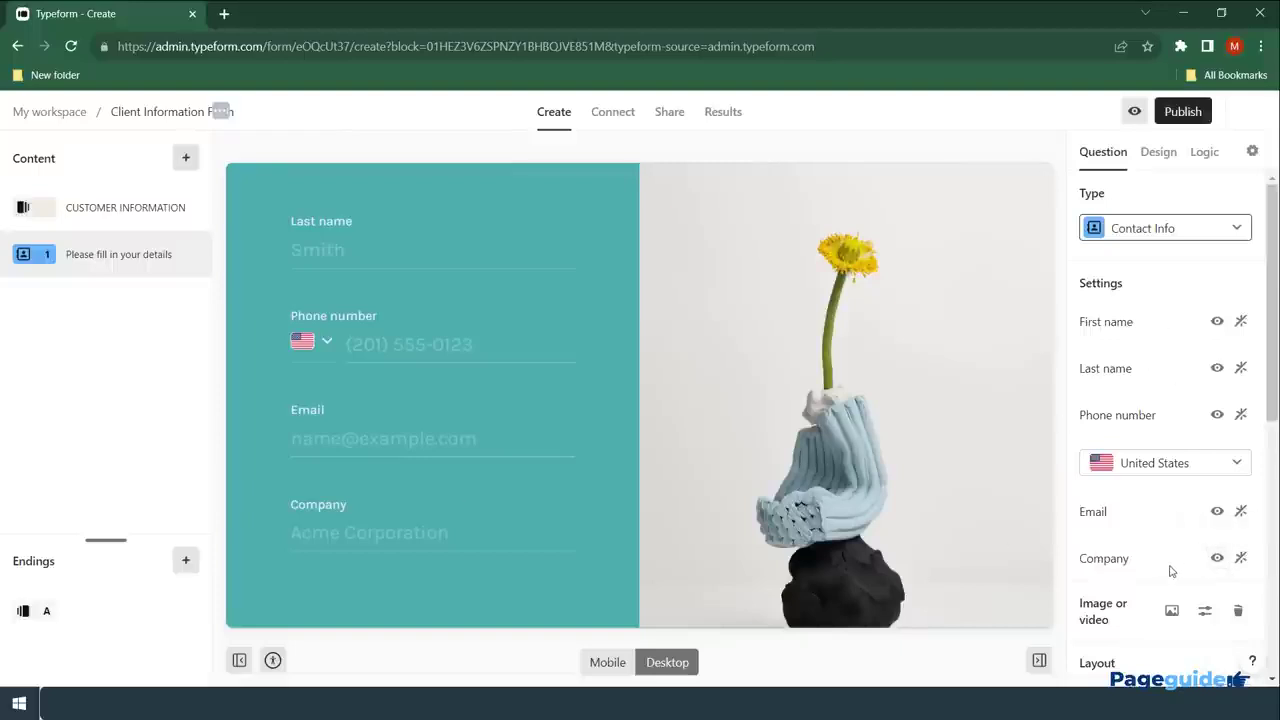
left_click(1218, 562)
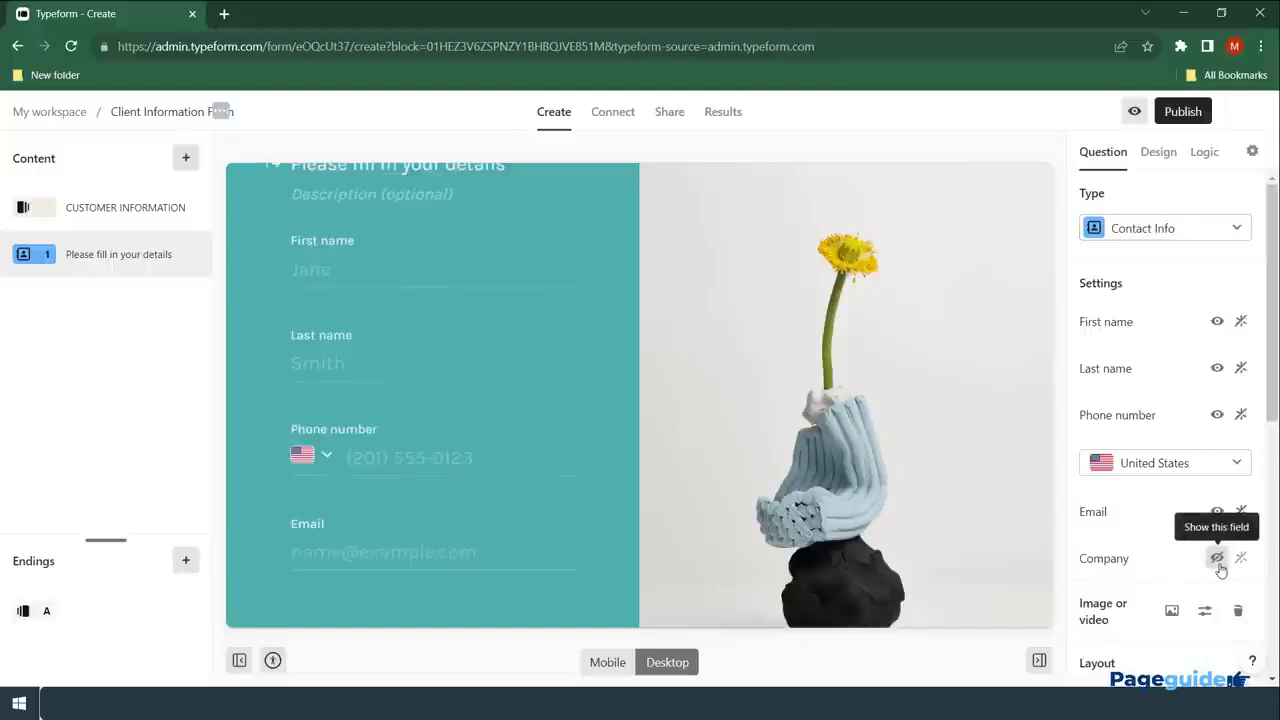
left_click(1219, 565)
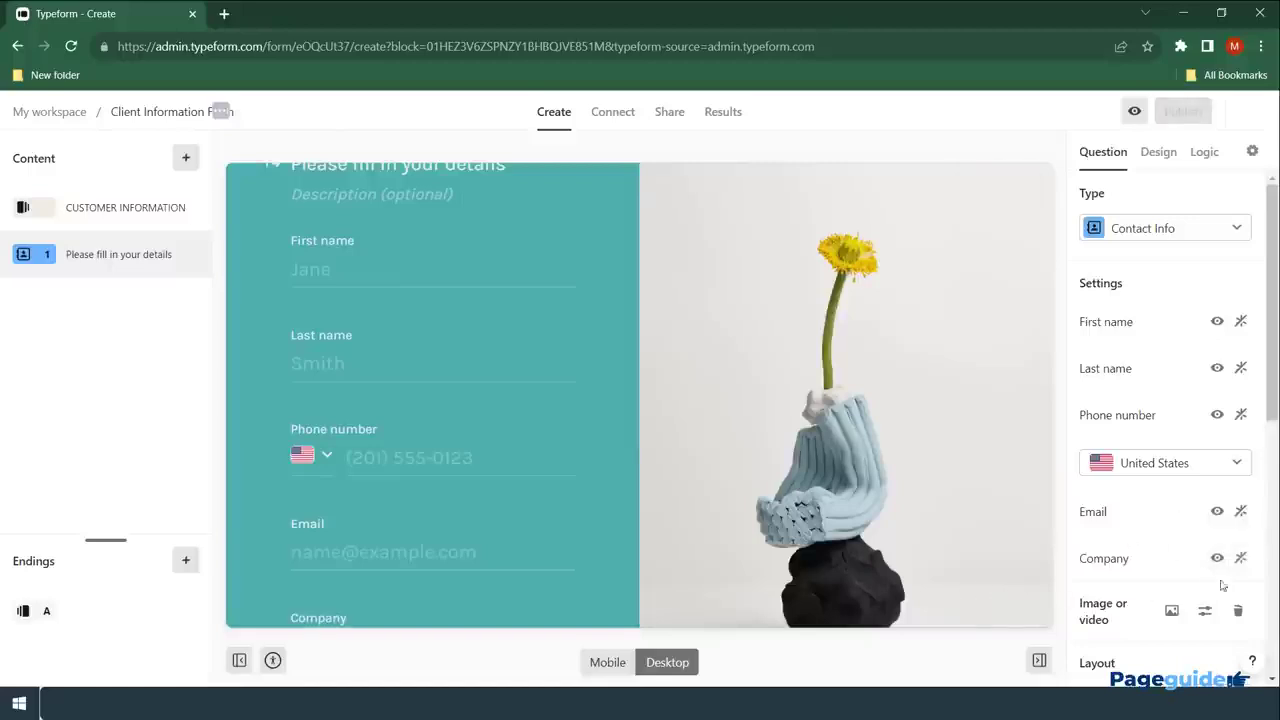
left_click(1241, 560)
left_click(1240, 511)
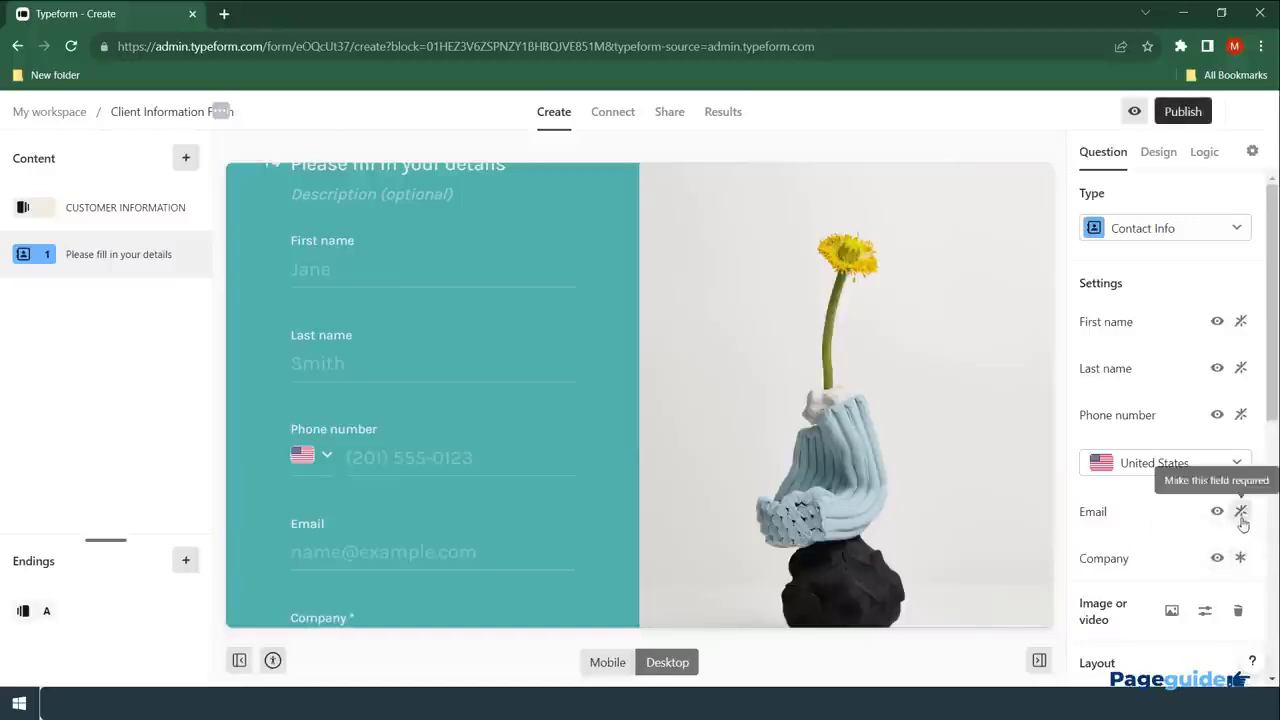
left_click(1240, 414)
left_click(1240, 368)
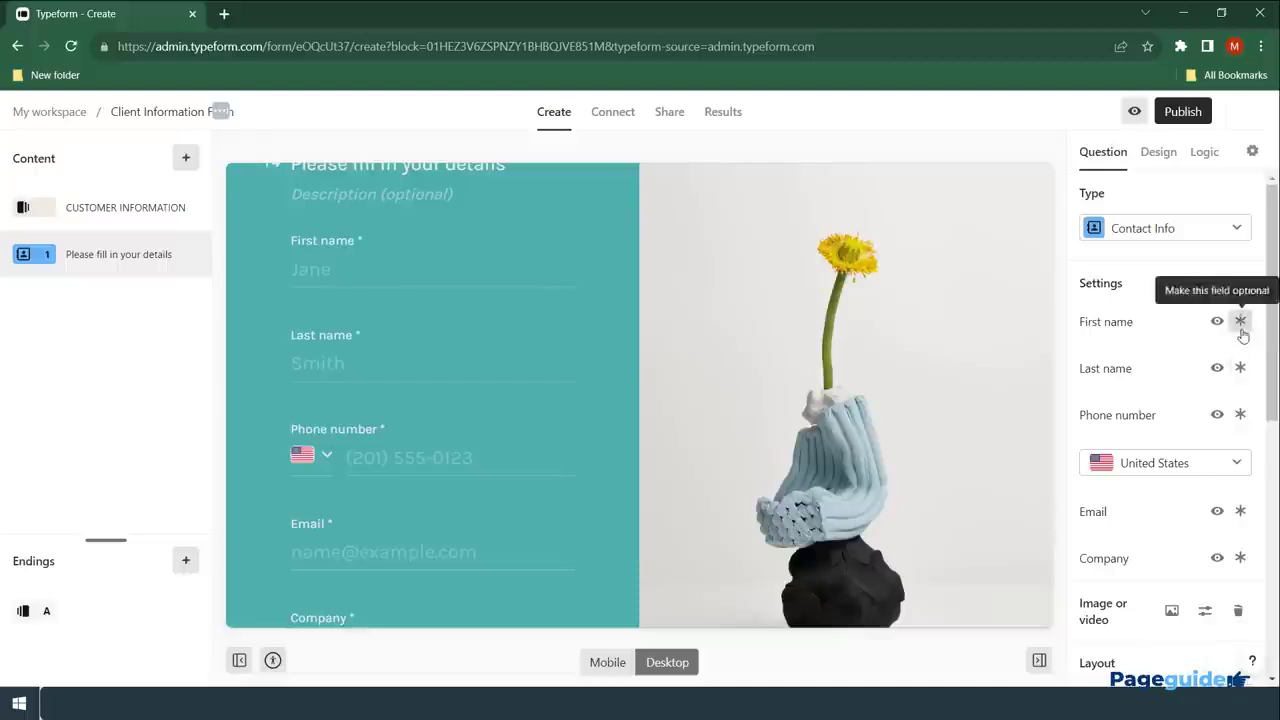
left_click(1240, 321)
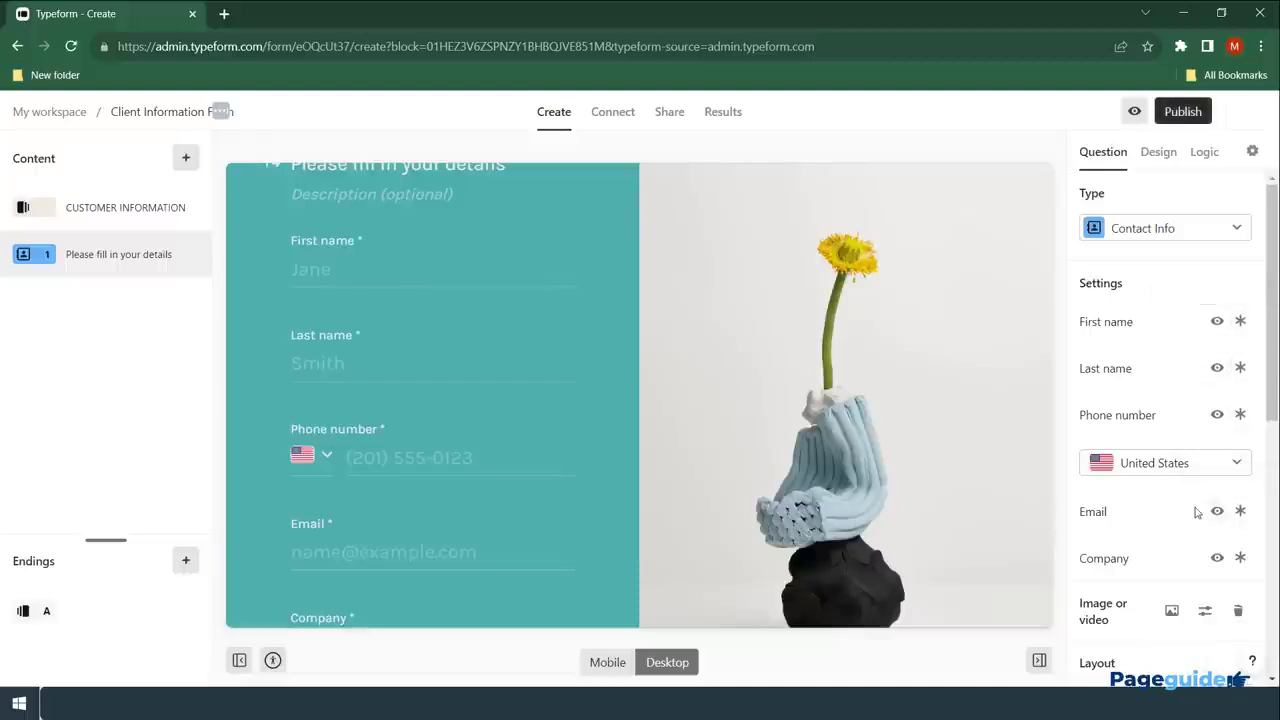
Switch the contact question's desktop layout to the image stacked between title and fields, and remove the flower image.
scroll(1195, 512, "down", 3)
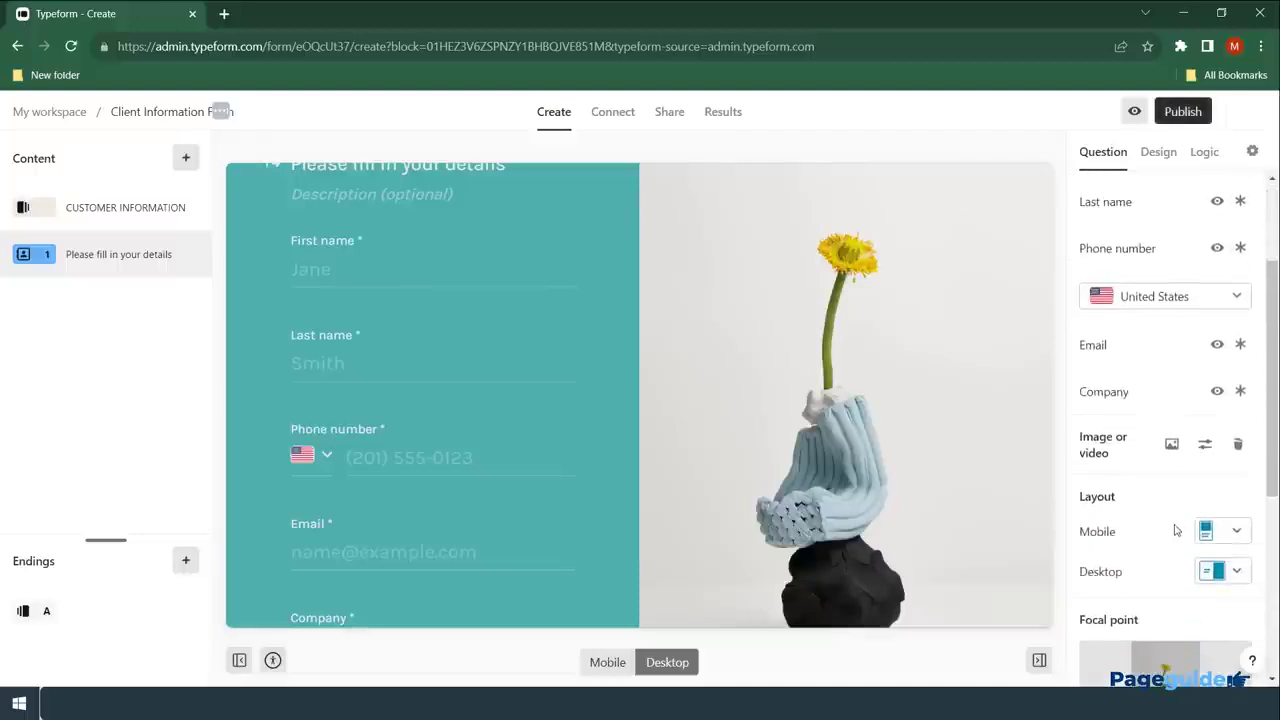
scroll(1177, 530, "down", 2)
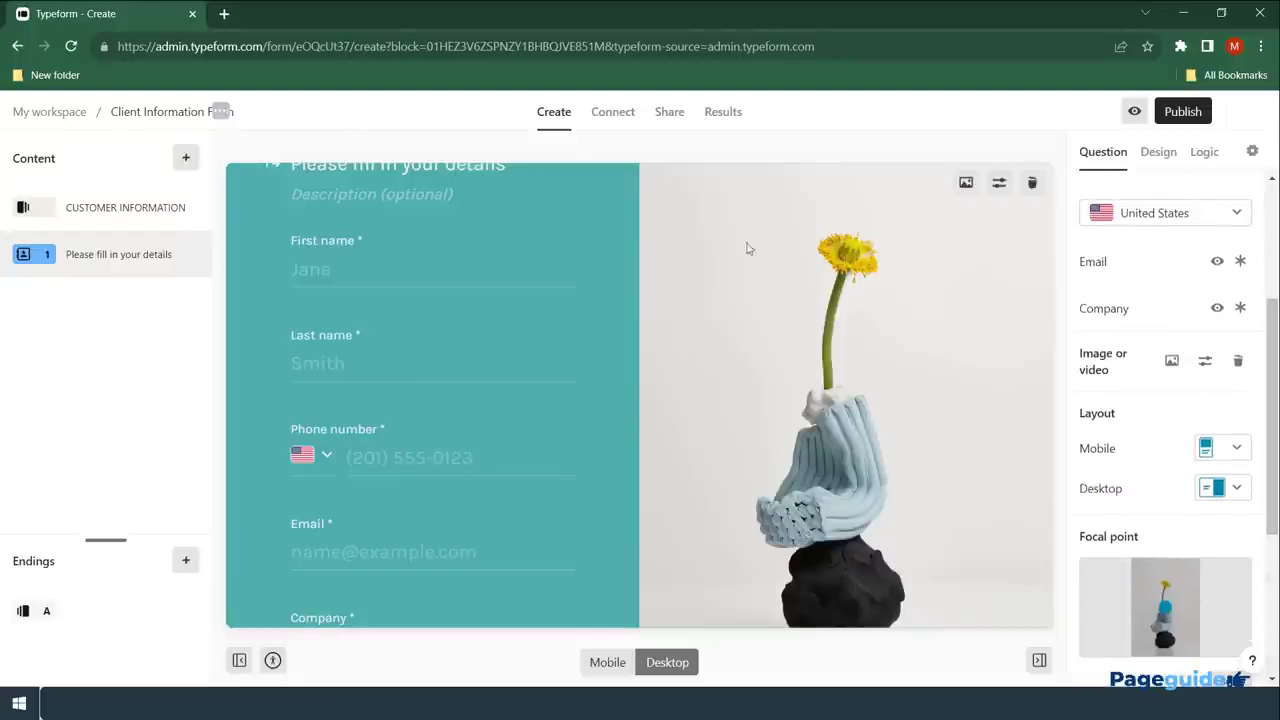
left_click(965, 184)
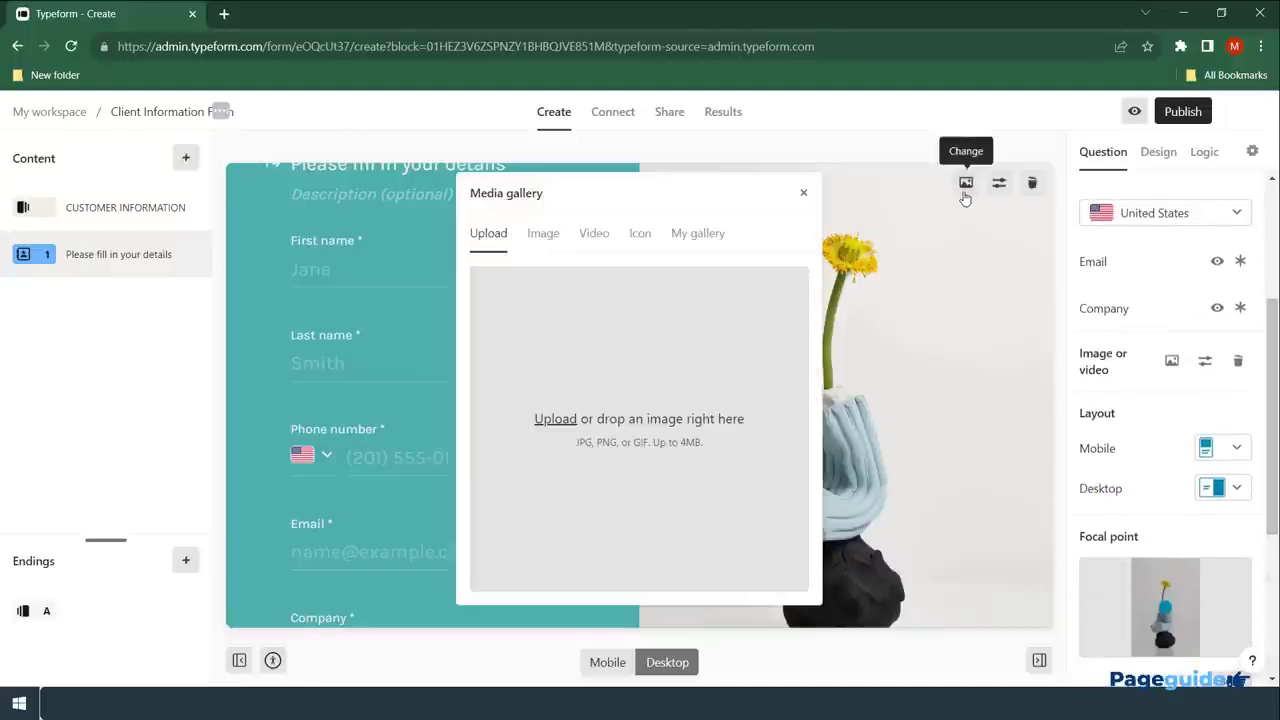
left_click(803, 192)
left_click(1236, 488)
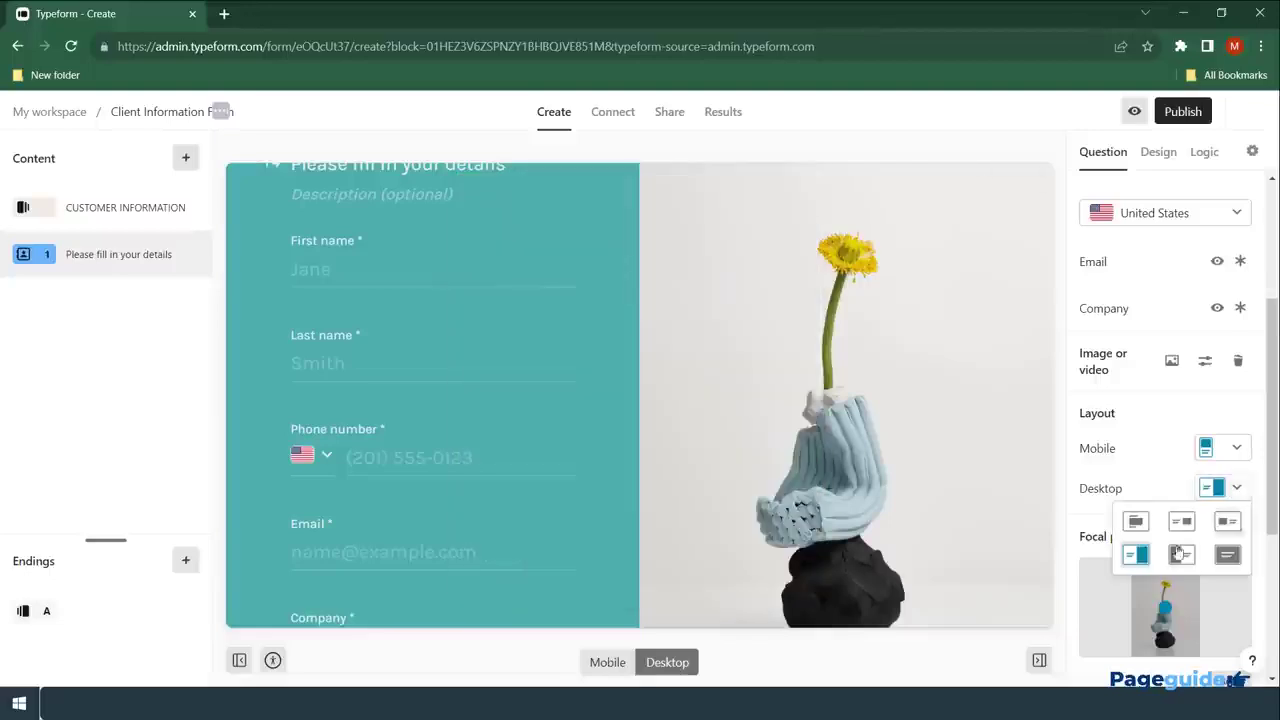
left_click(1136, 521)
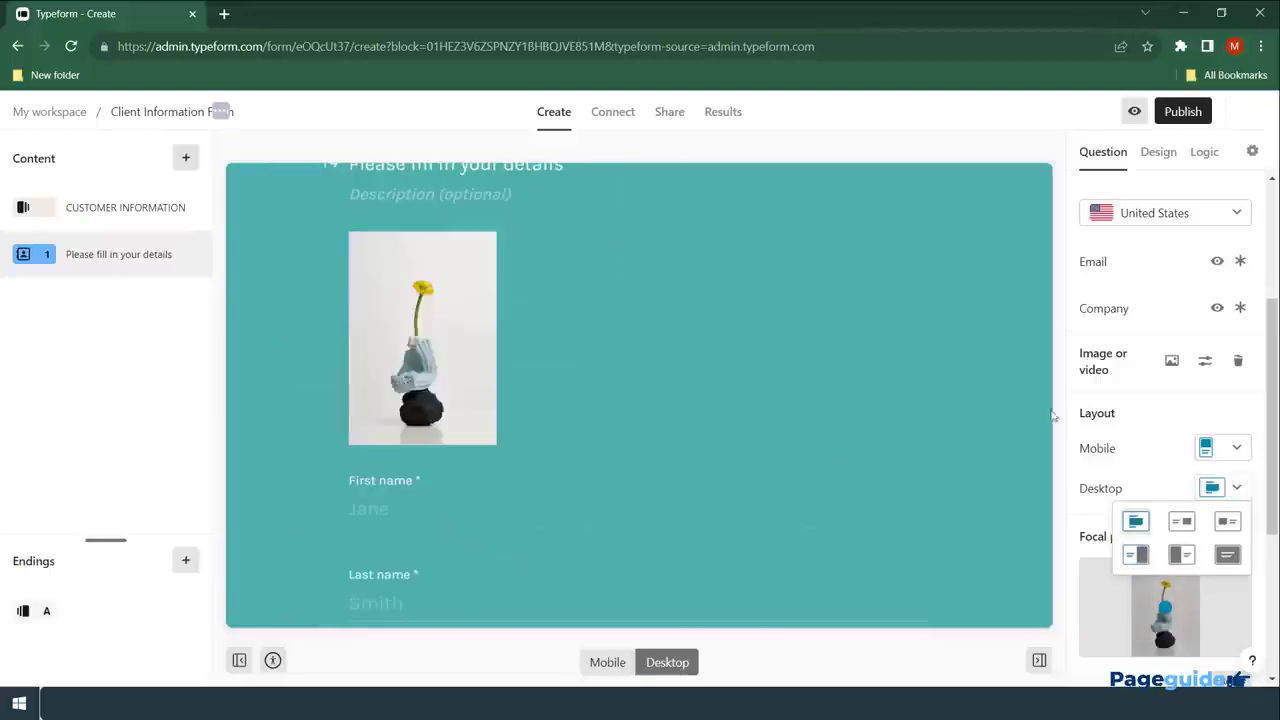
left_click(472, 255)
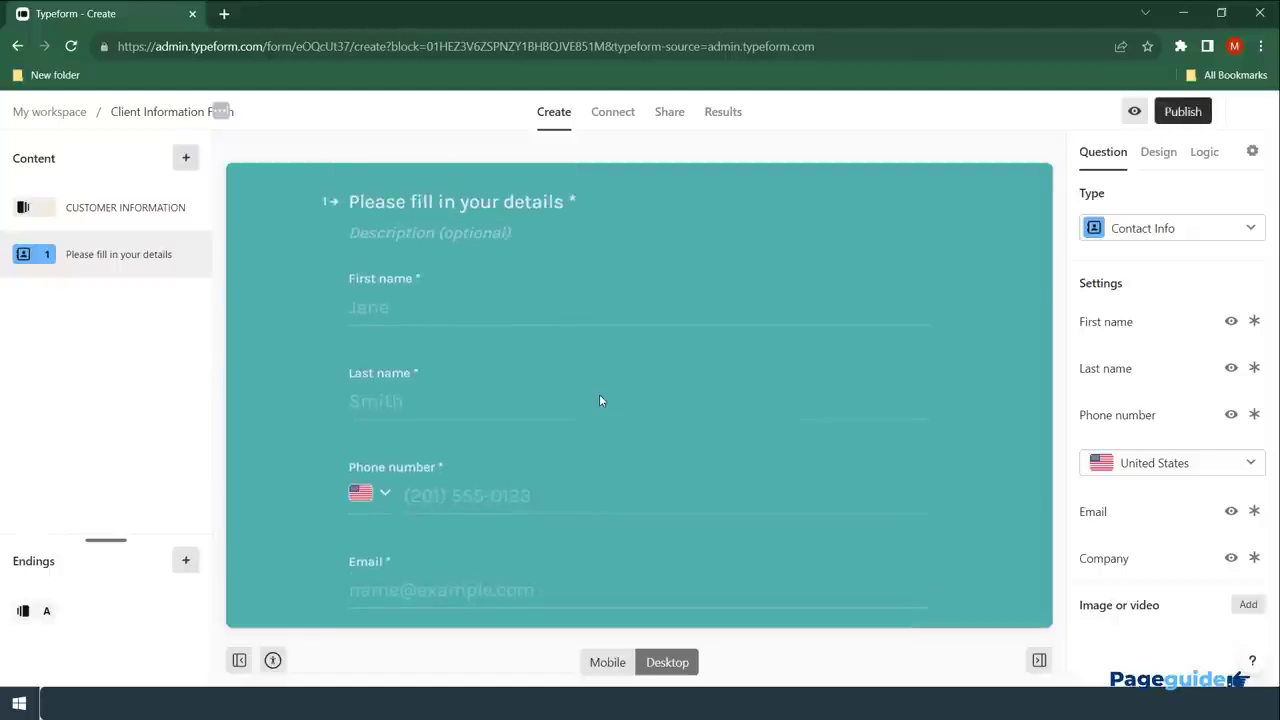
Add the Unsplash photo of the green coastal cliff and beach to the contact question.
left_click(1248, 606)
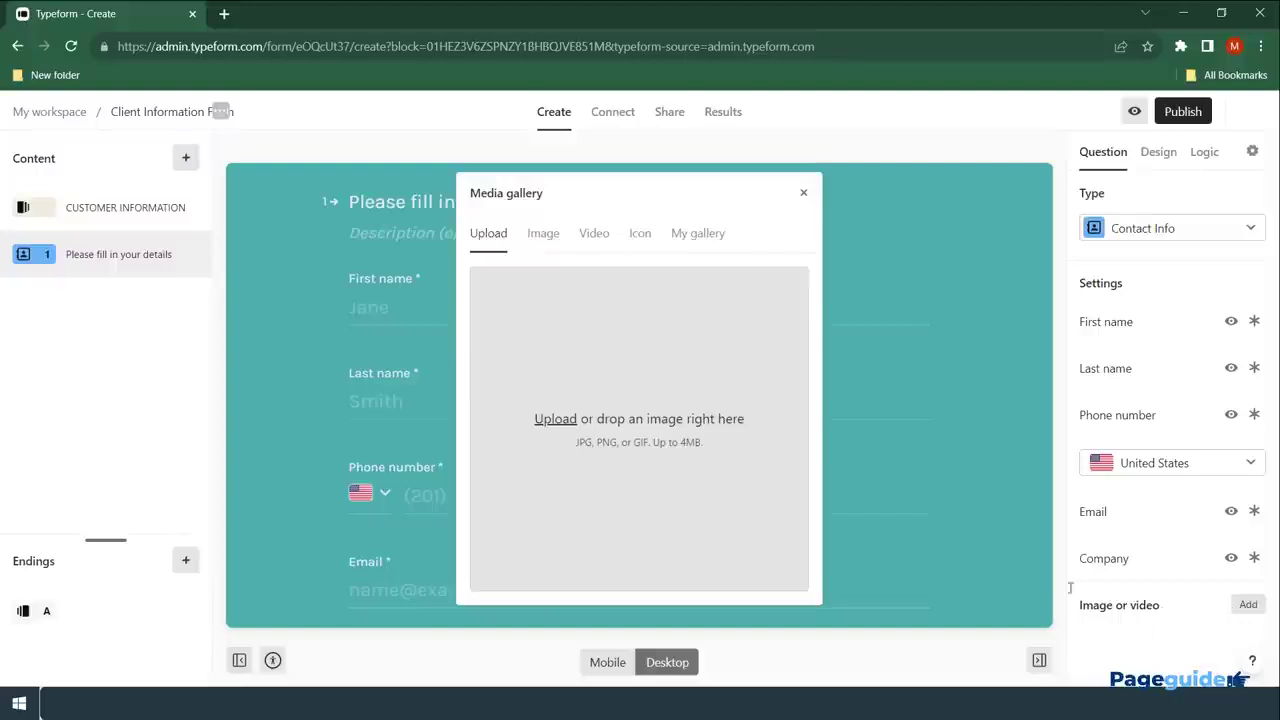
left_click(688, 248)
left_click(530, 241)
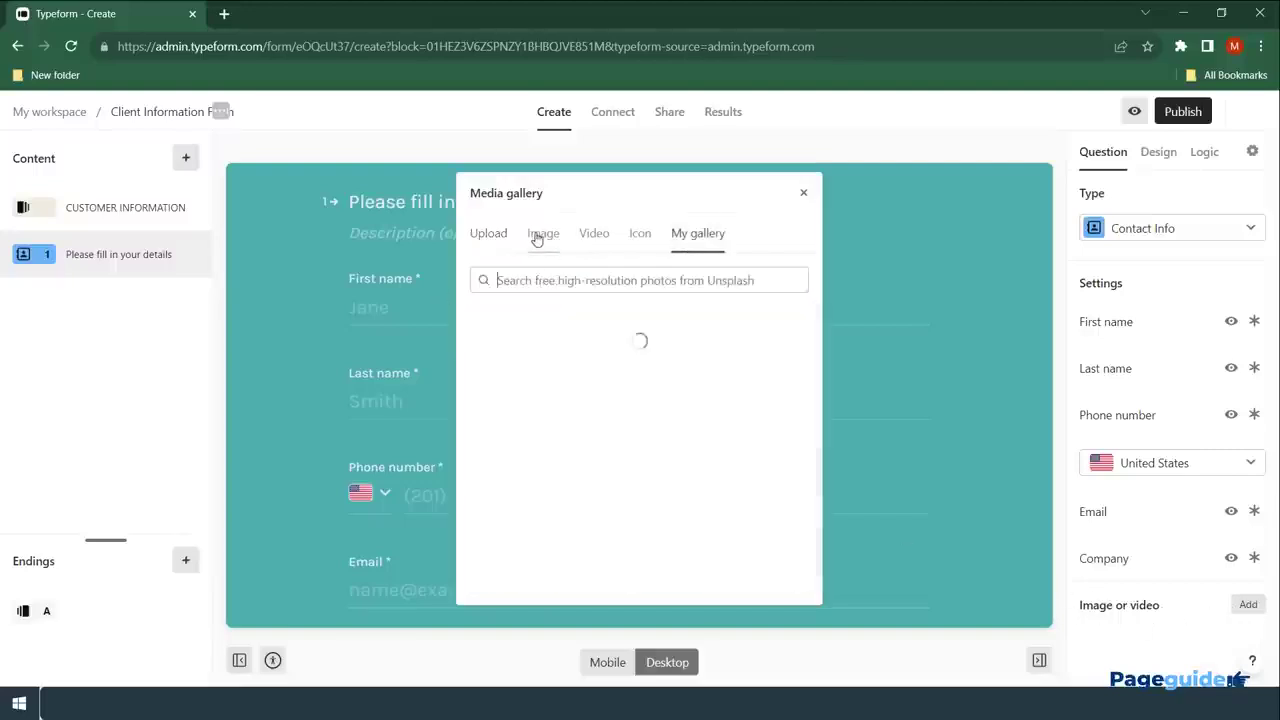
left_click(587, 372)
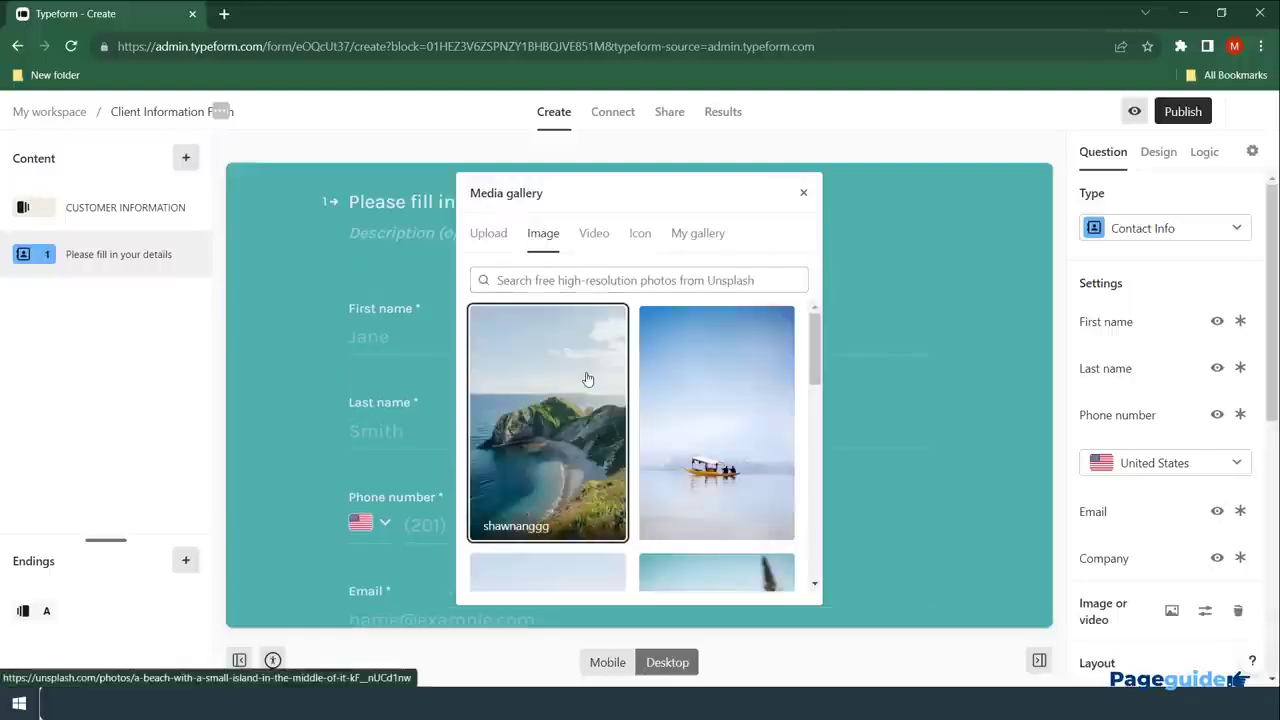
left_click(802, 194)
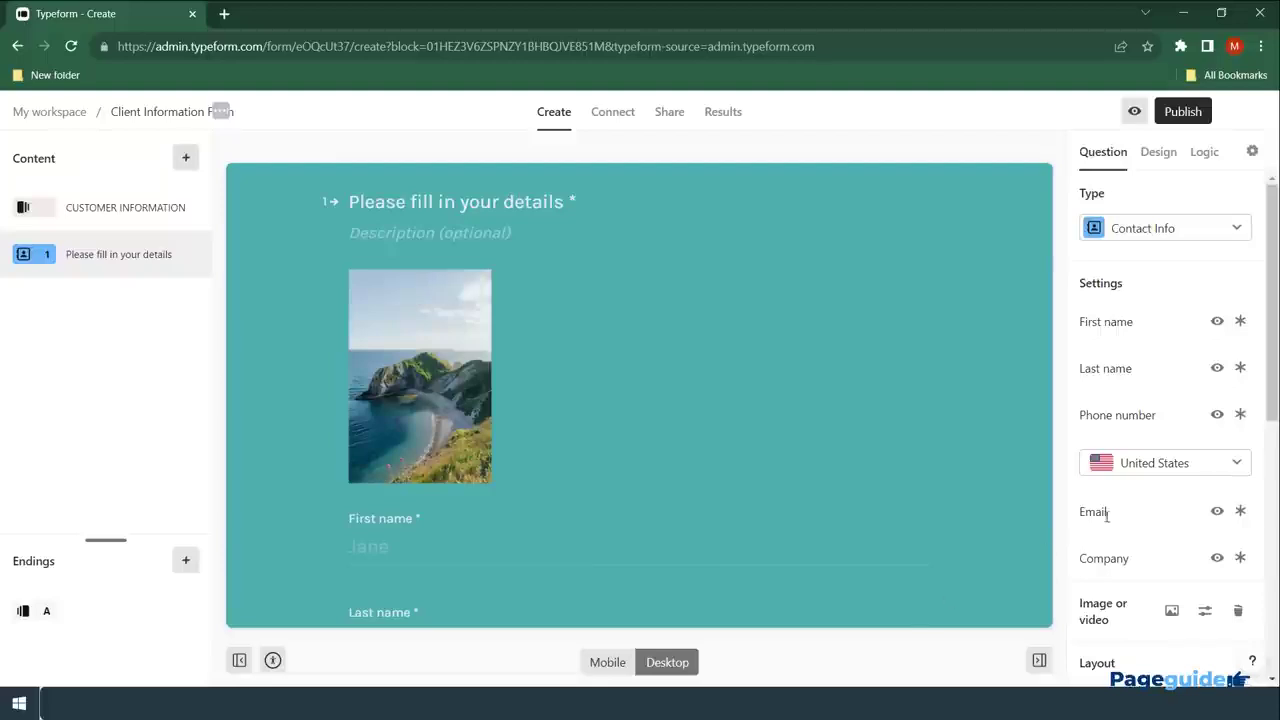
Set the contact question's desktop layout to a split with the image filling the right half, and review its fields.
scroll(1100, 511, "down", 3)
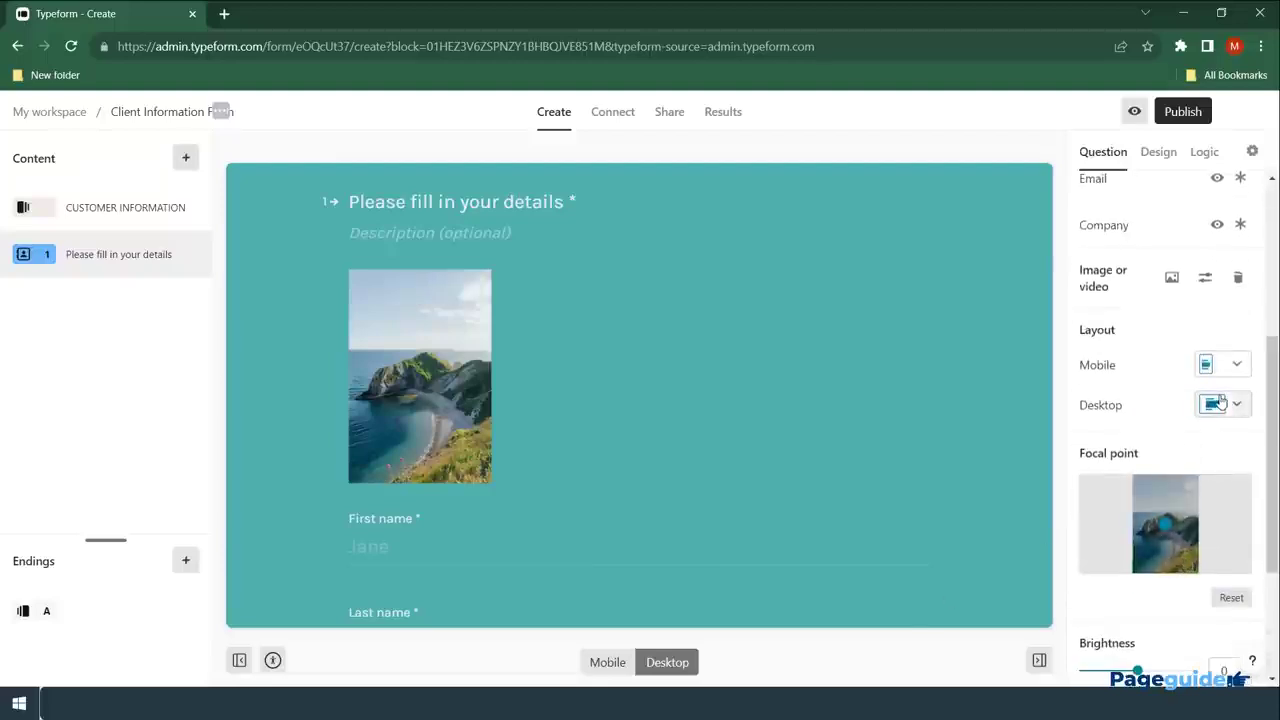
left_click(1237, 405)
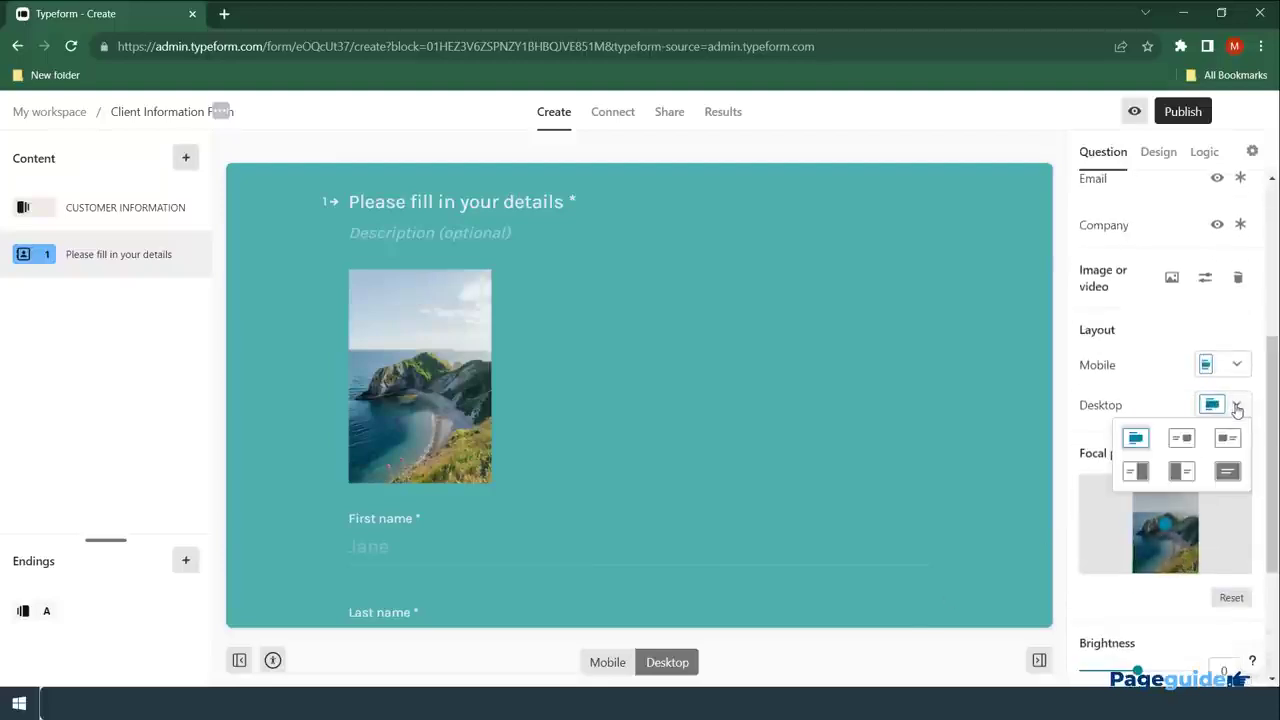
left_click(1135, 471)
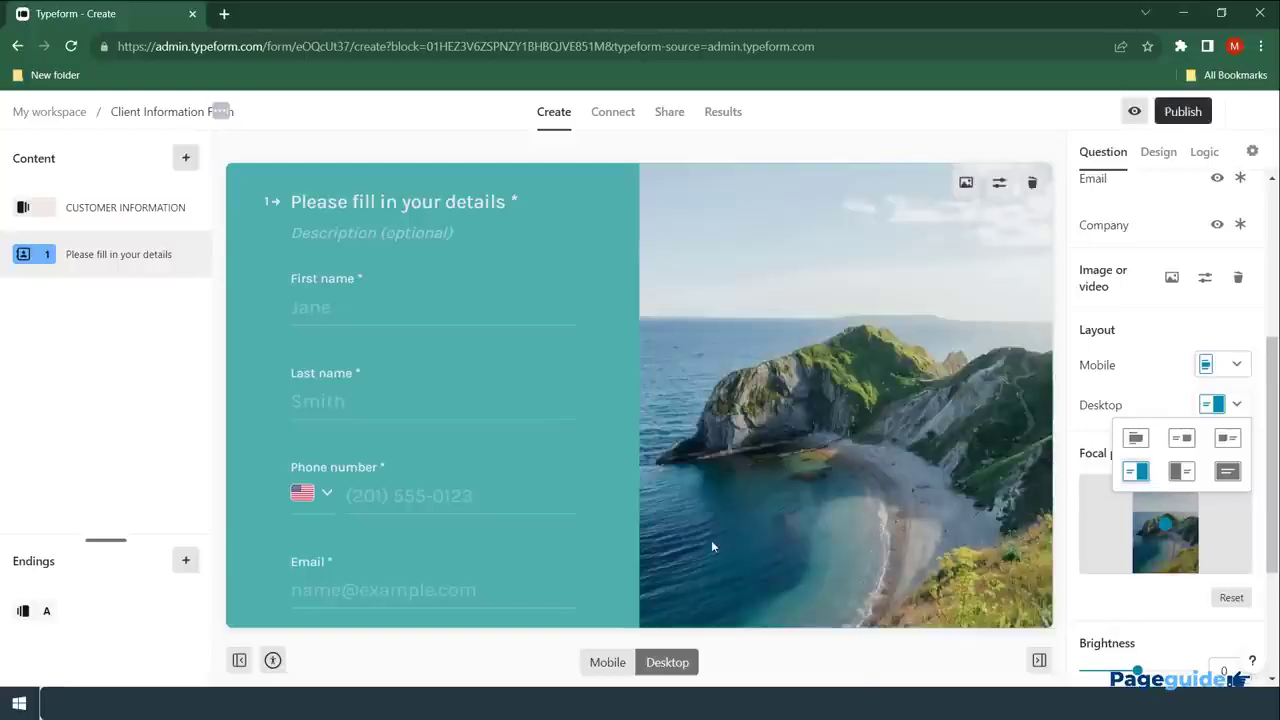
scroll(530, 505, "down", 3)
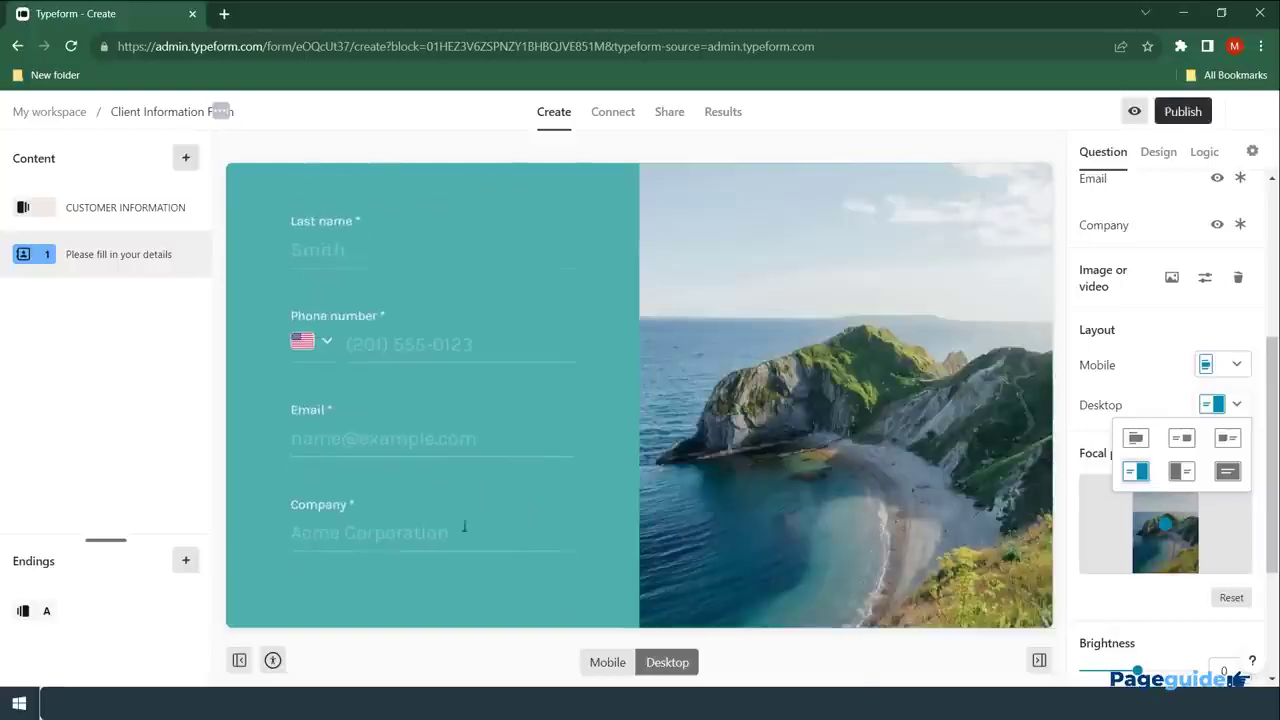
scroll(389, 550, "up", 3)
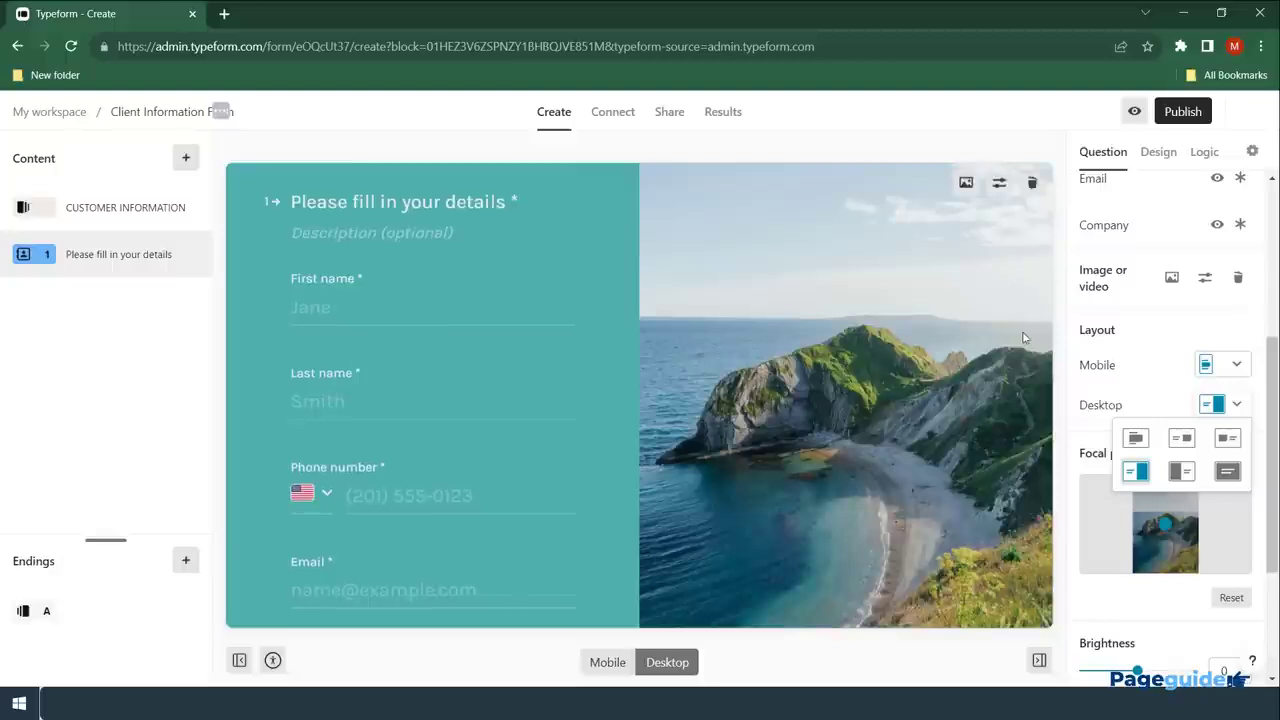
scroll(1136, 294, "up", 4)
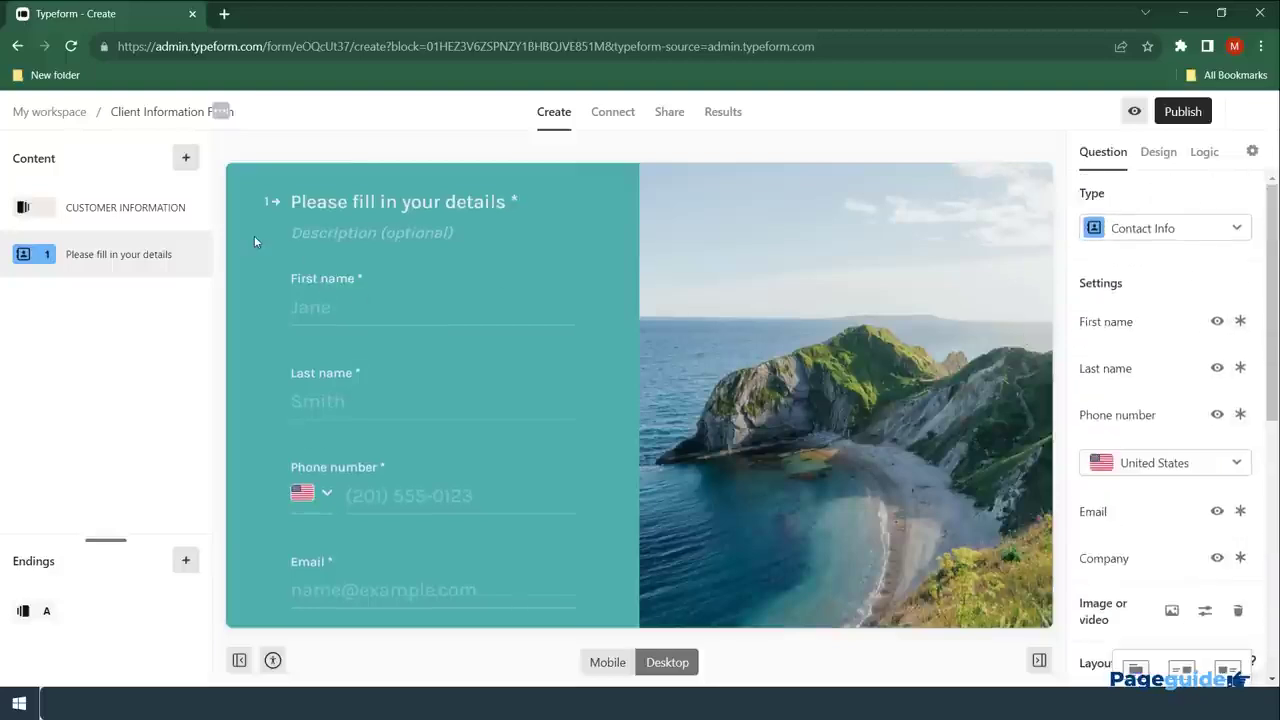
Add an Address question after the contact details question.
left_click(186, 160)
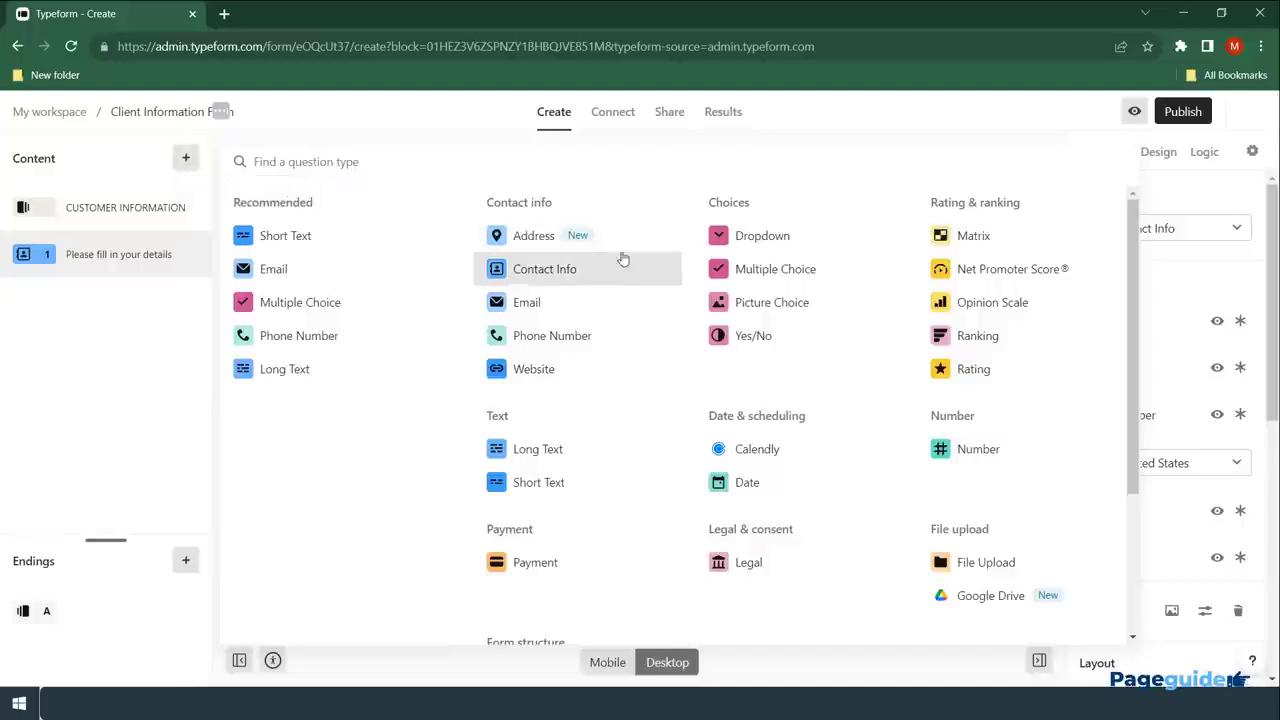
left_click(540, 249)
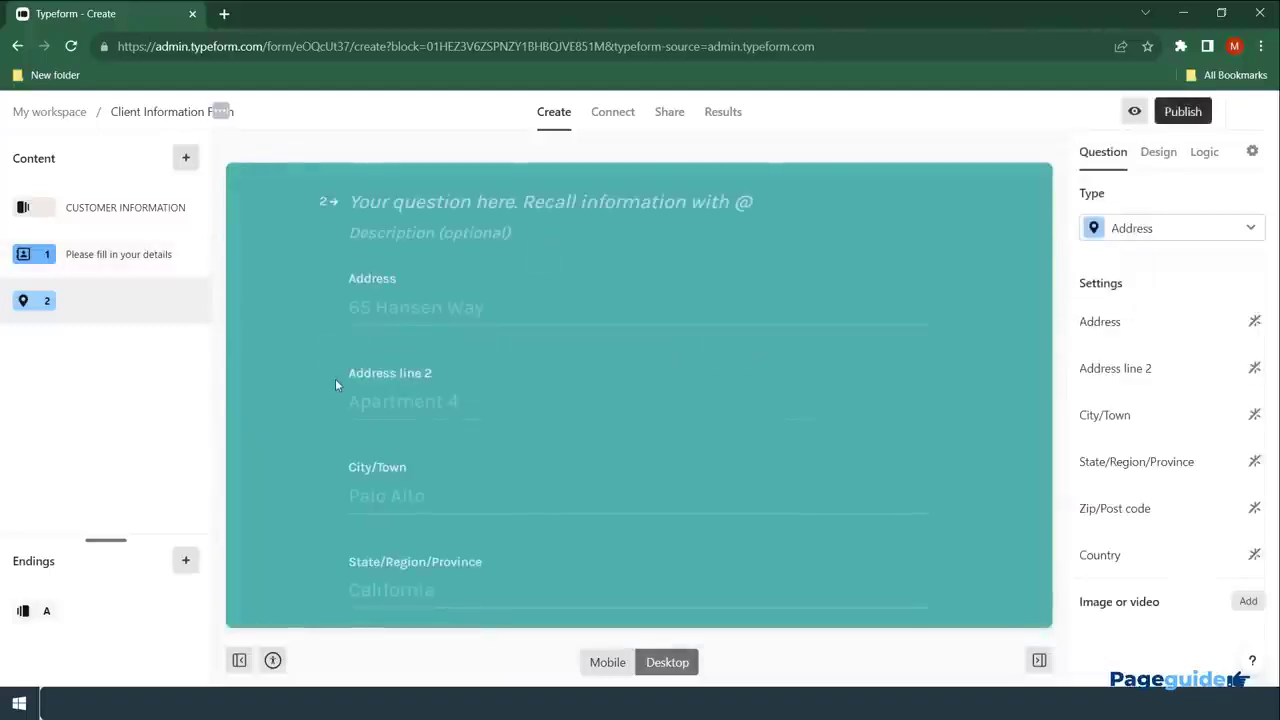
Add a Multiple Choice question titled "Do you require credit?" with the choices Yes and No.
scroll(446, 420, "down", 3)
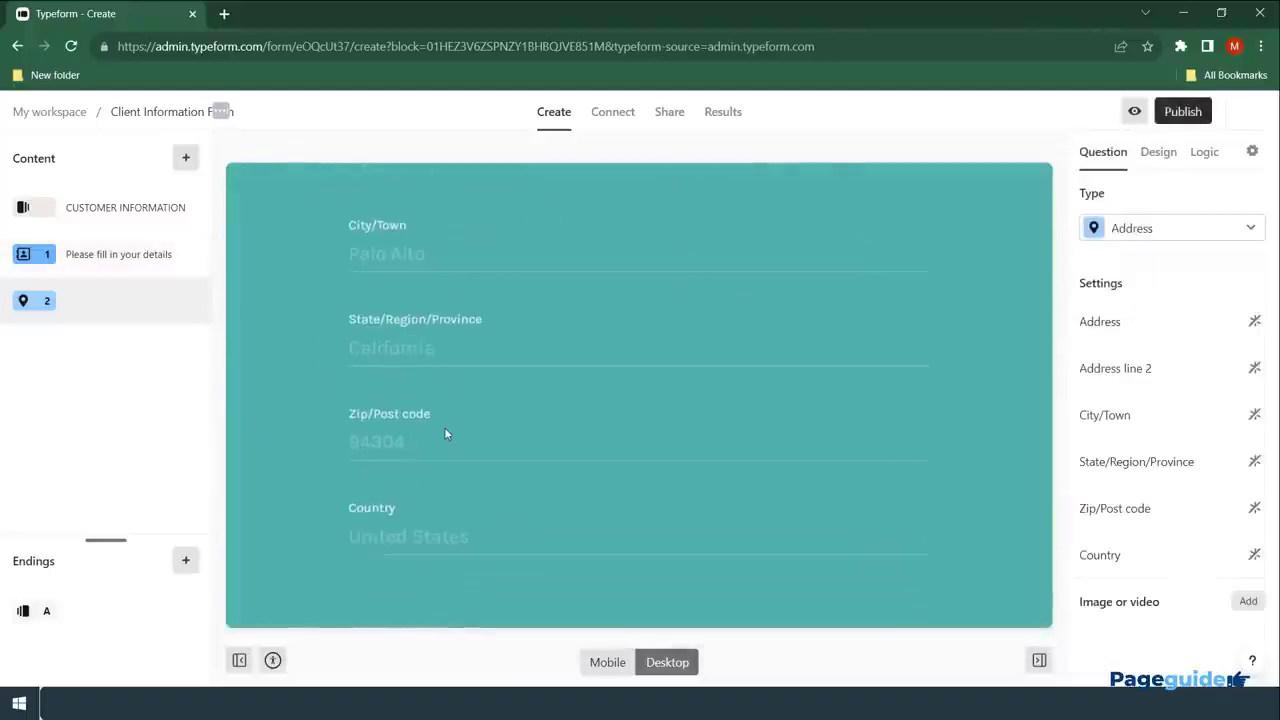
scroll(446, 433, "up", 3)
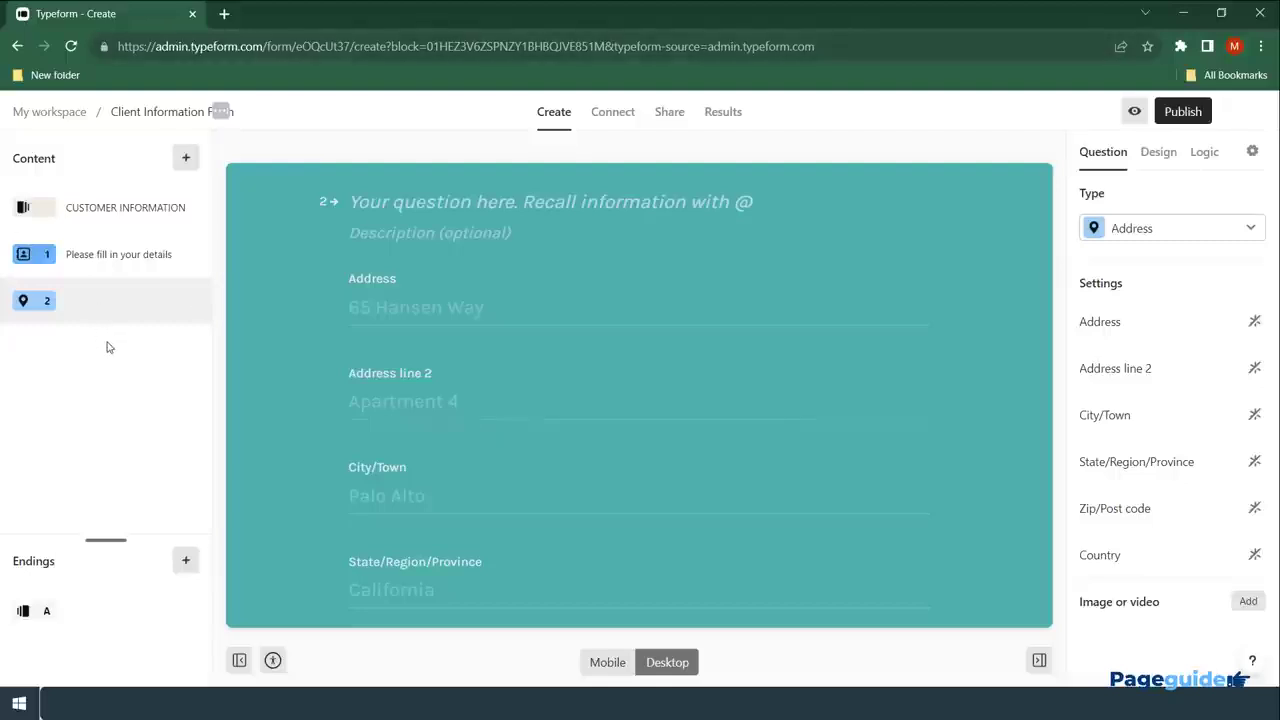
left_click(185, 158)
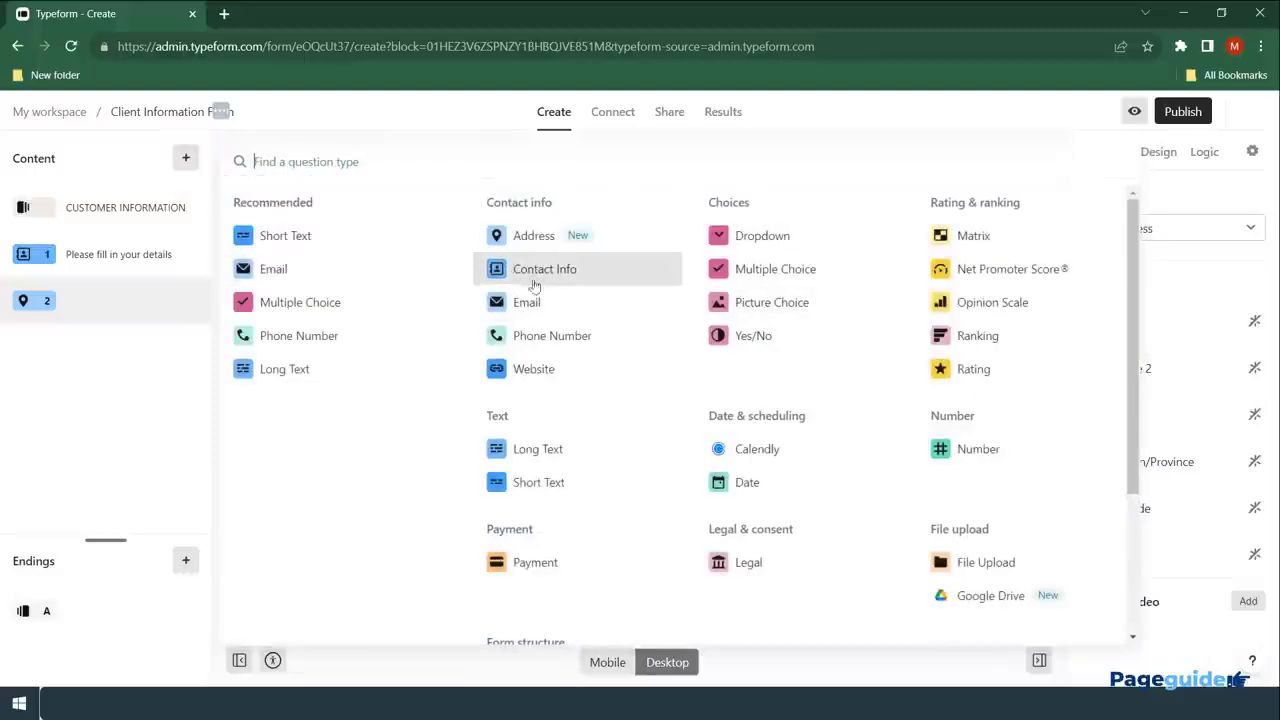
left_click(747, 270)
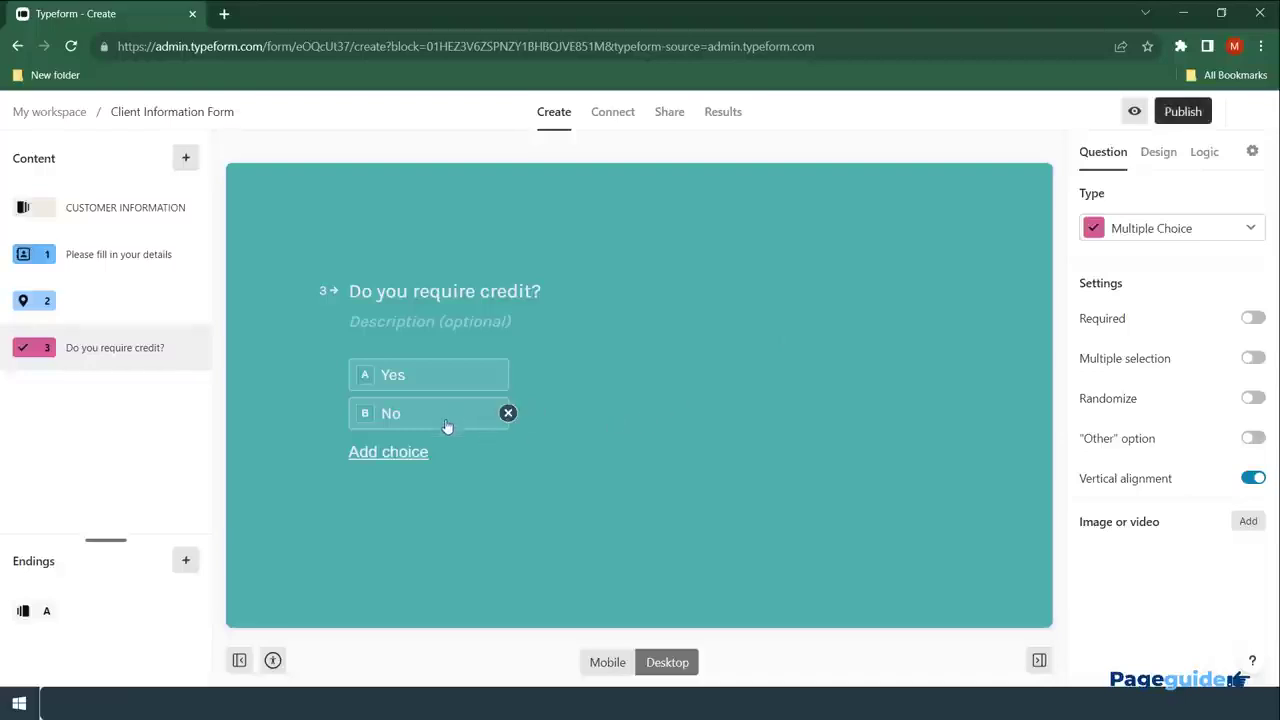
Try a third choice on the credit question and remove it again.
left_click(400, 452)
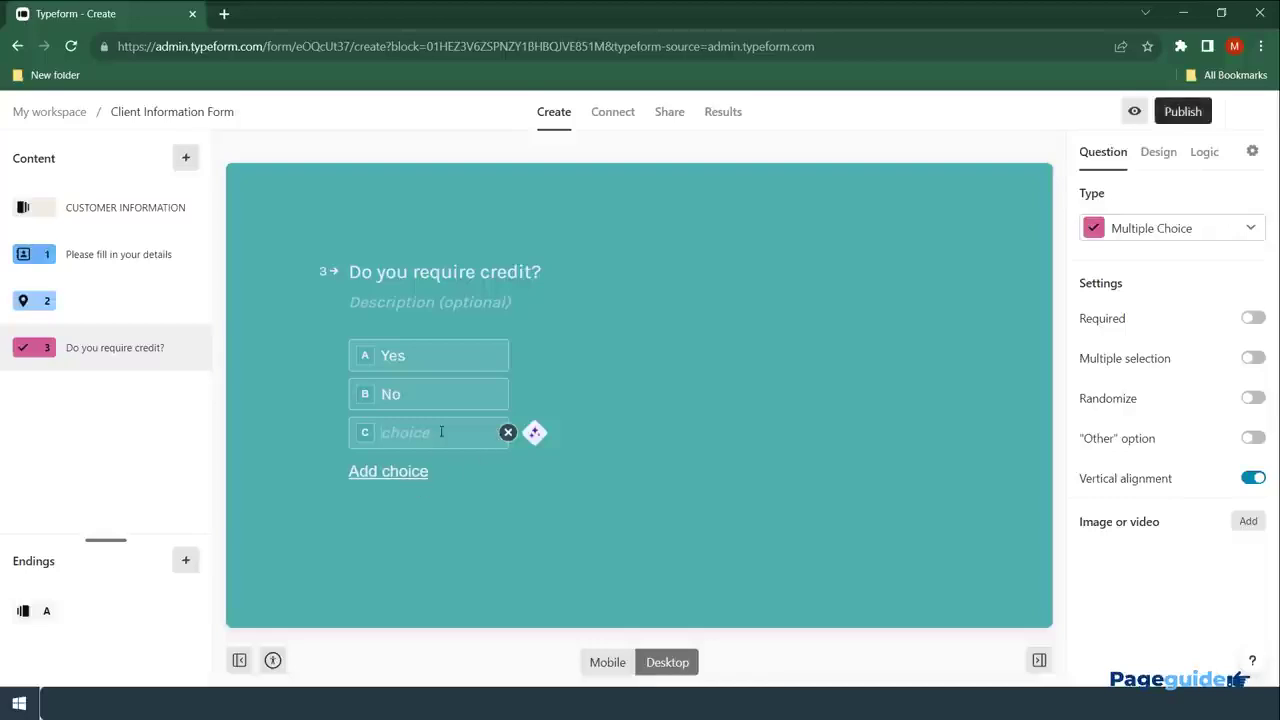
type("yes")
left_click(507, 433)
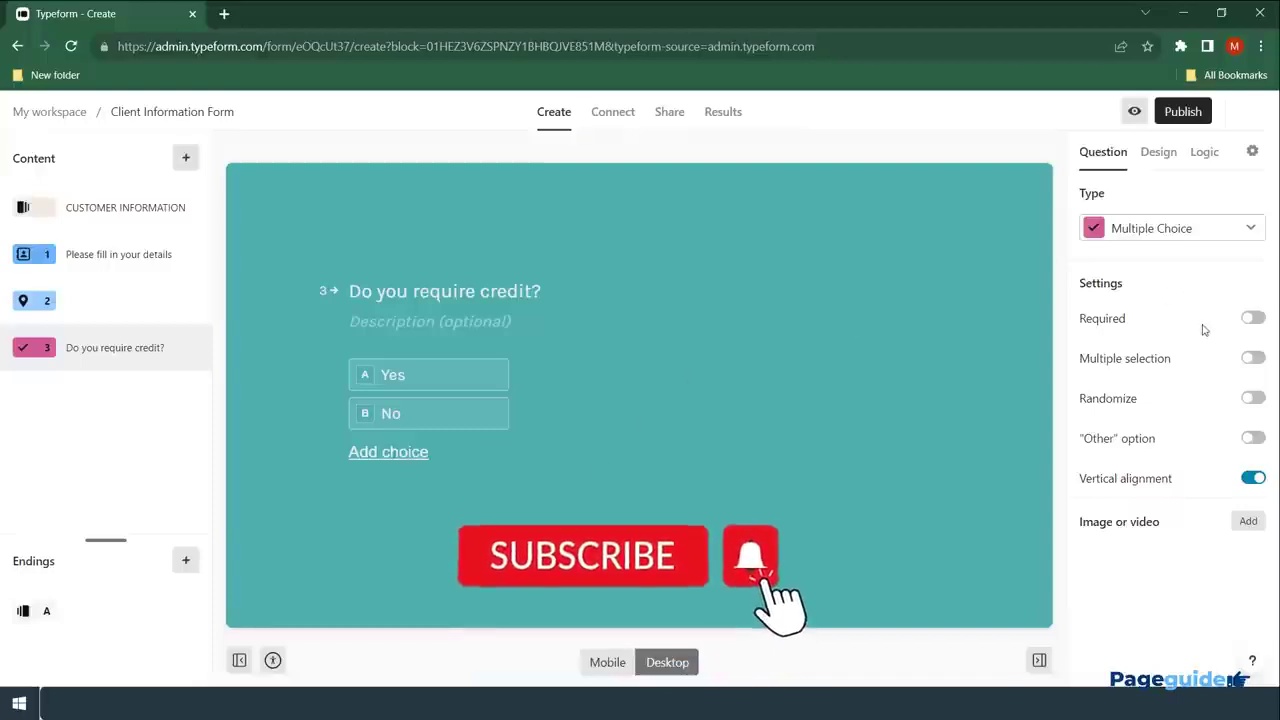
Try the multiple selection setting on the credit question, view its limit options, and turn it off again.
left_click(1253, 359)
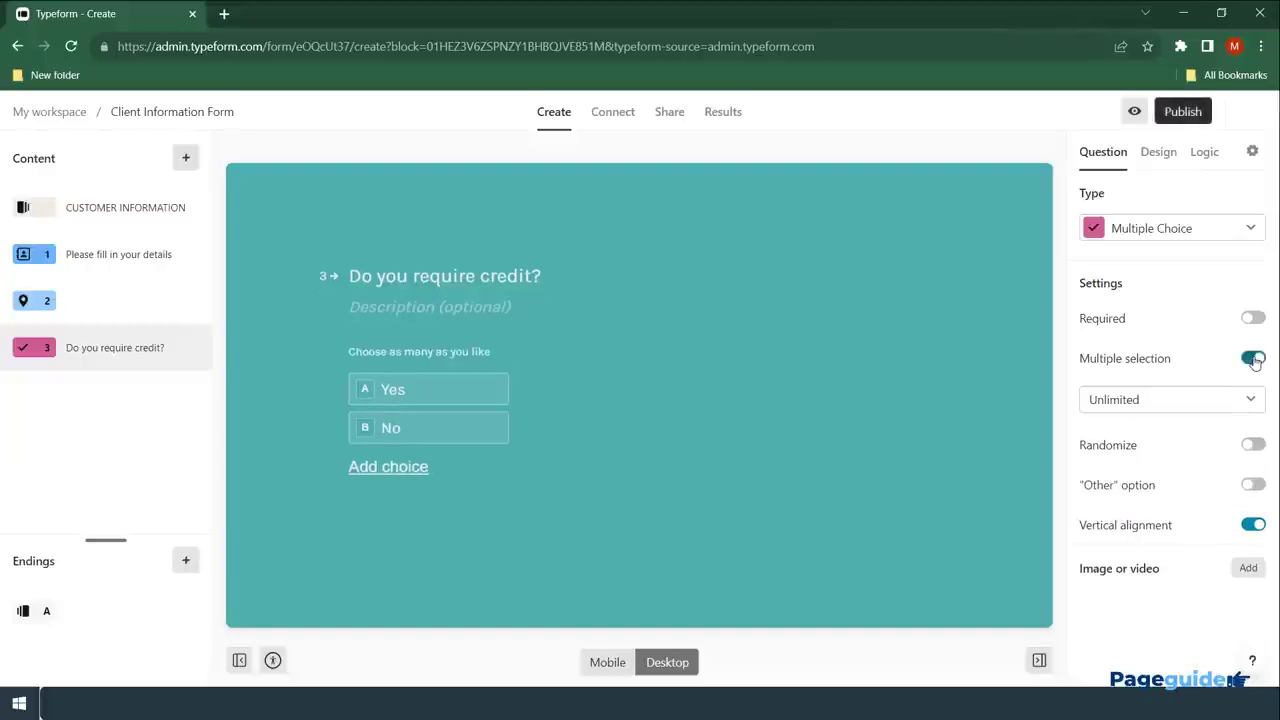
left_click(1253, 359)
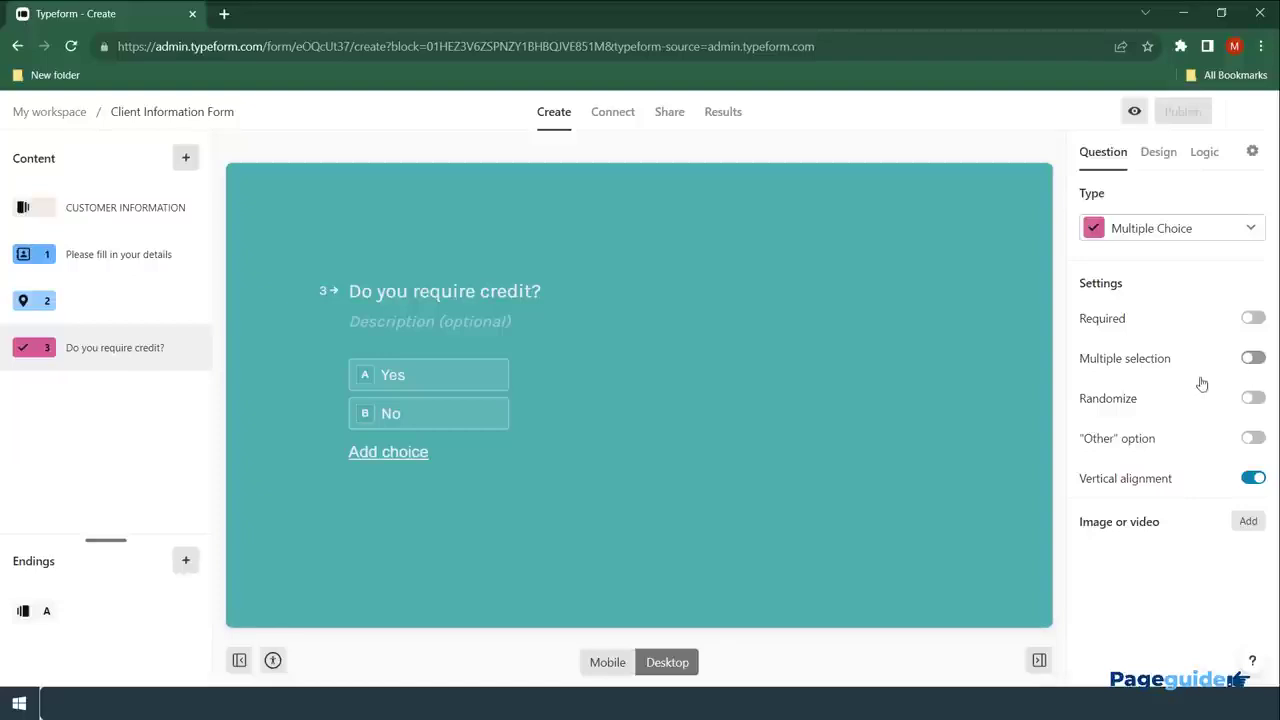
left_click(1253, 358)
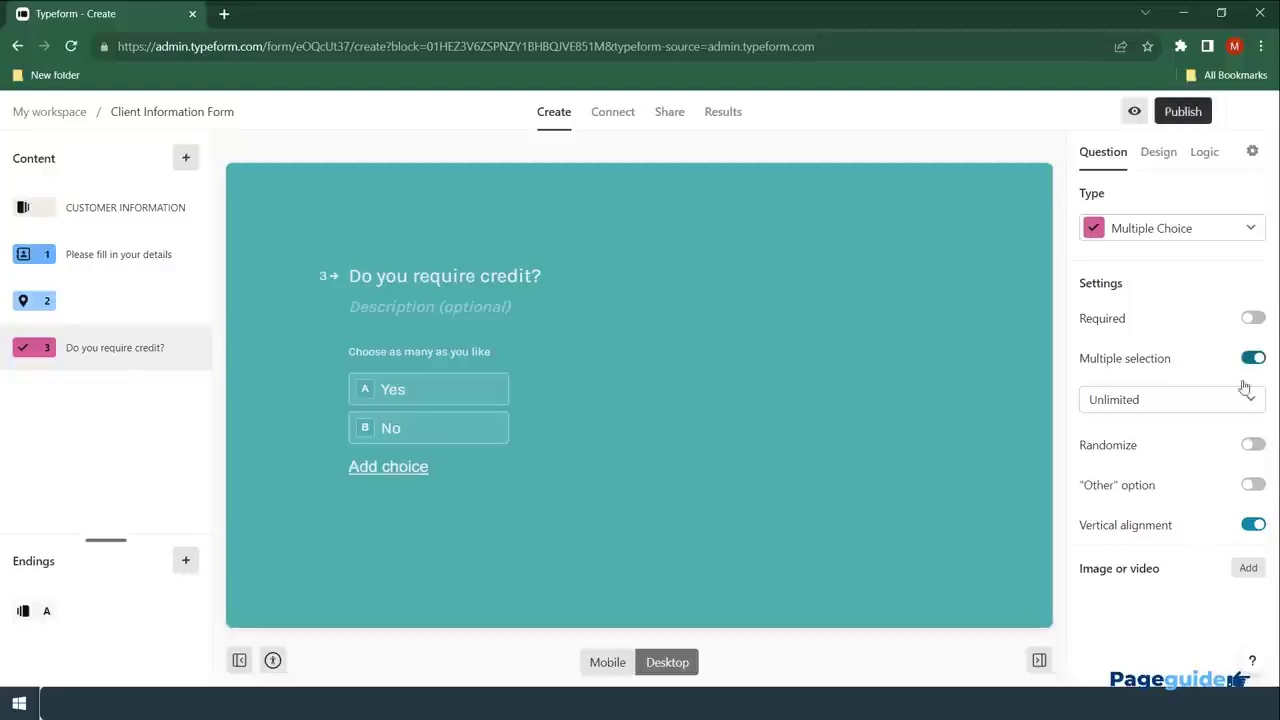
left_click(1235, 400)
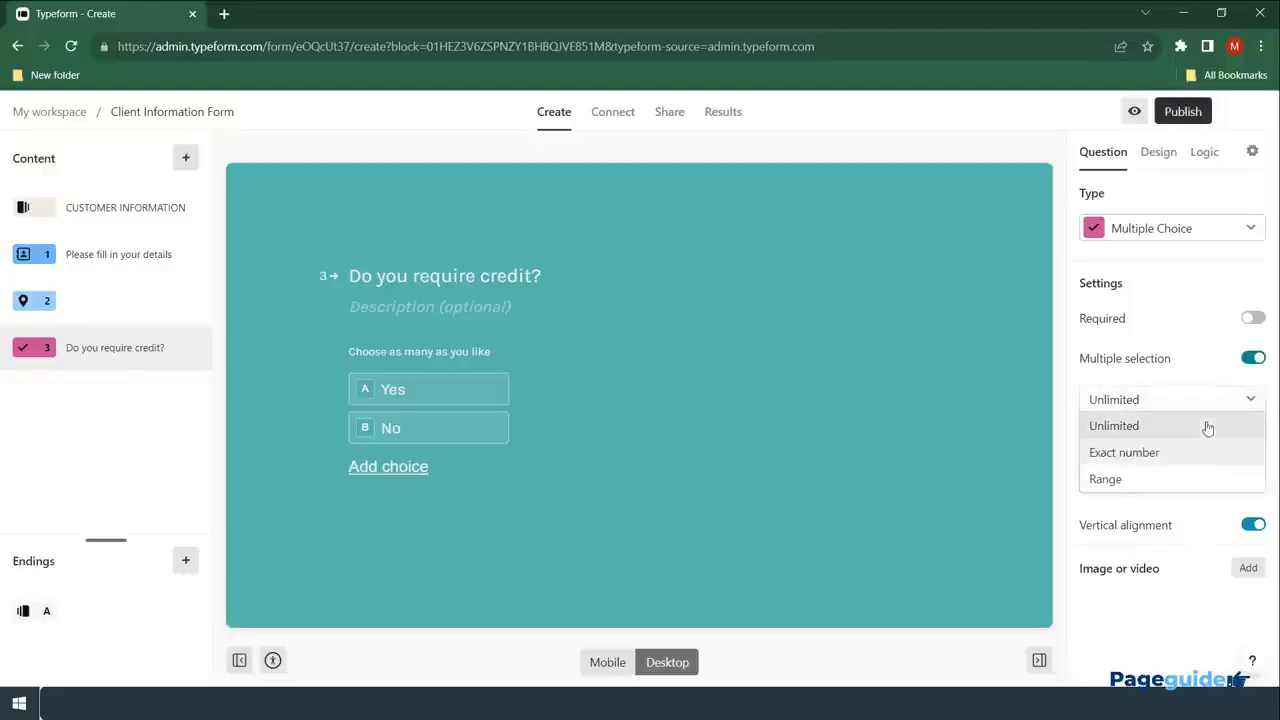
left_click(1249, 362)
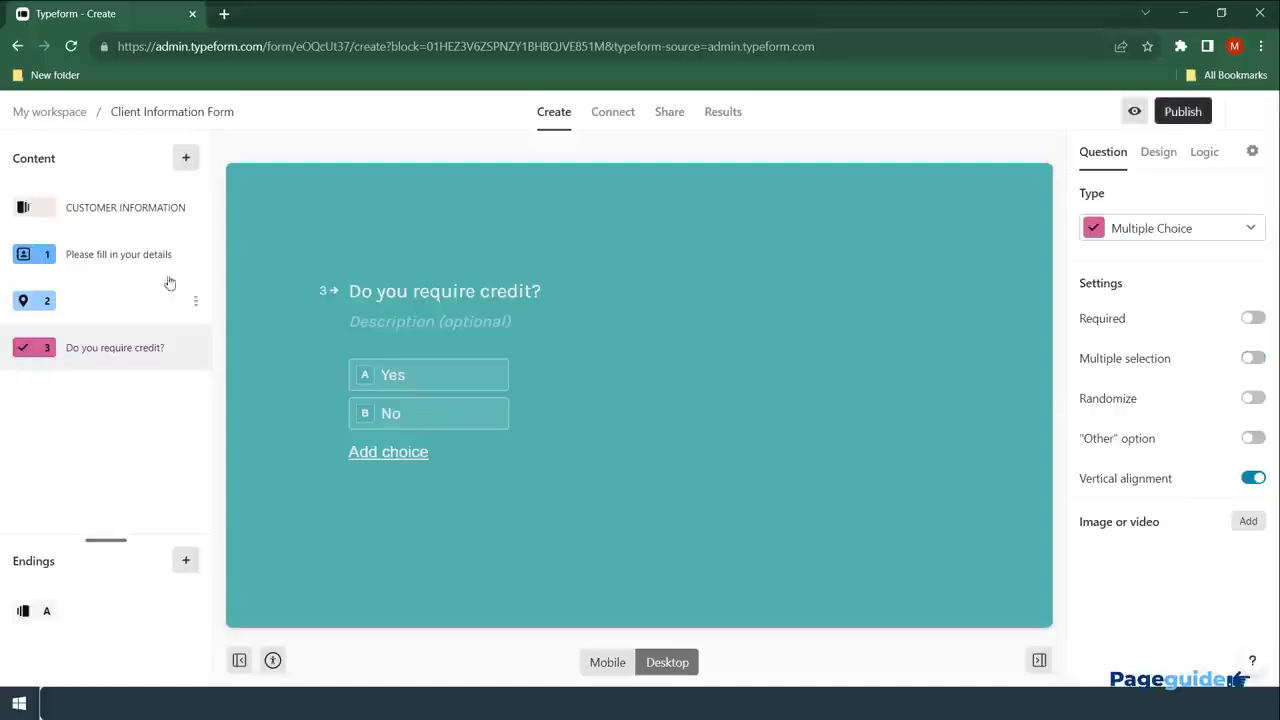
Add a Number question titled "What limit do you require in USD$", correcting the misspelled word to "require".
left_click(183, 160)
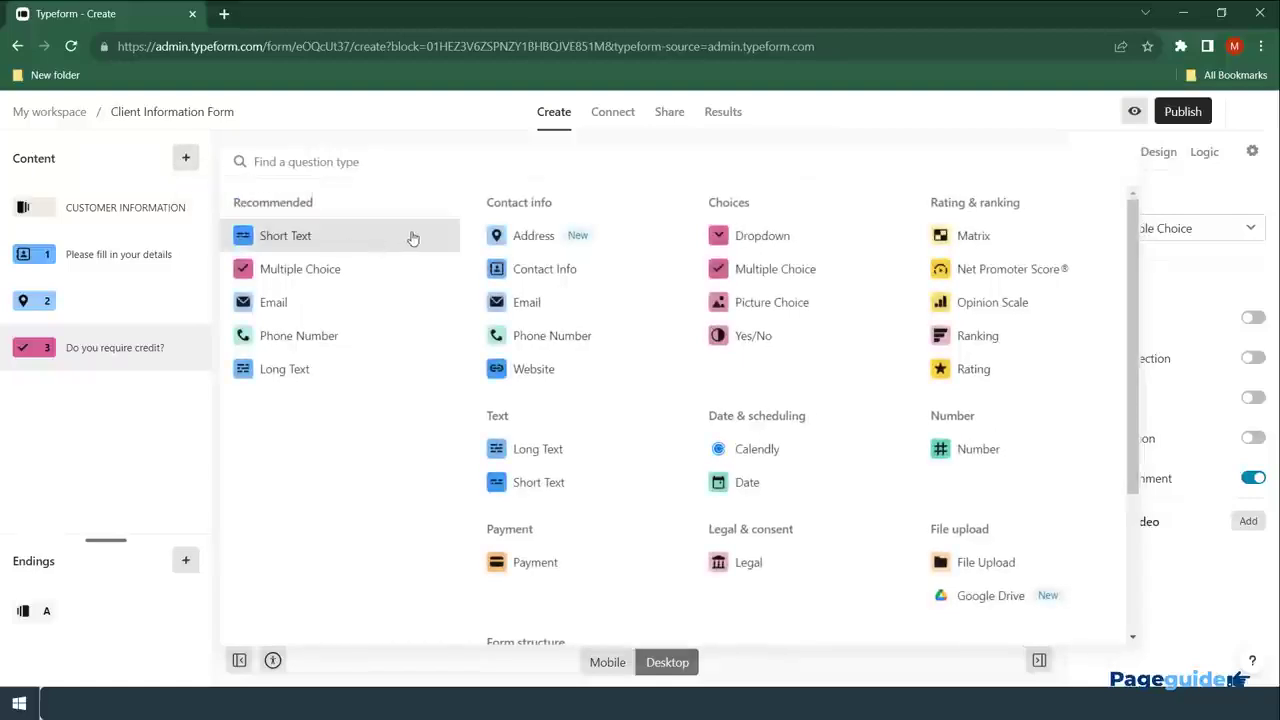
left_click(966, 449)
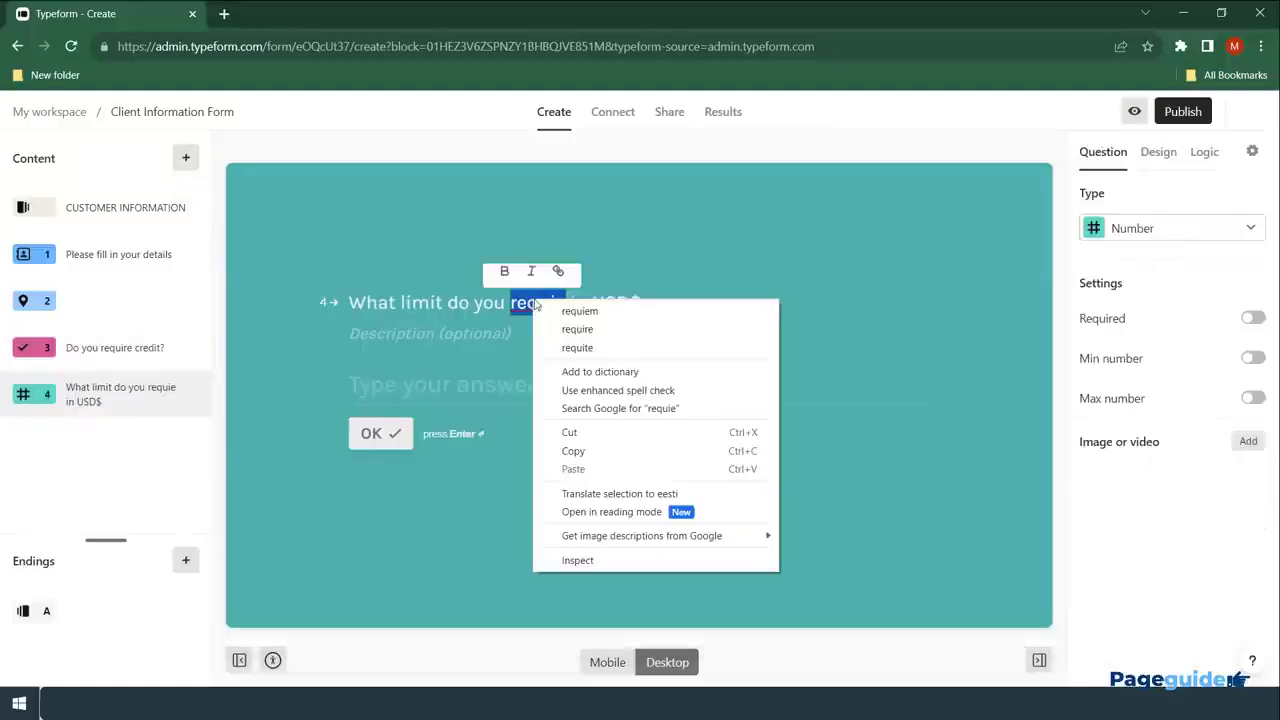
left_click(585, 331)
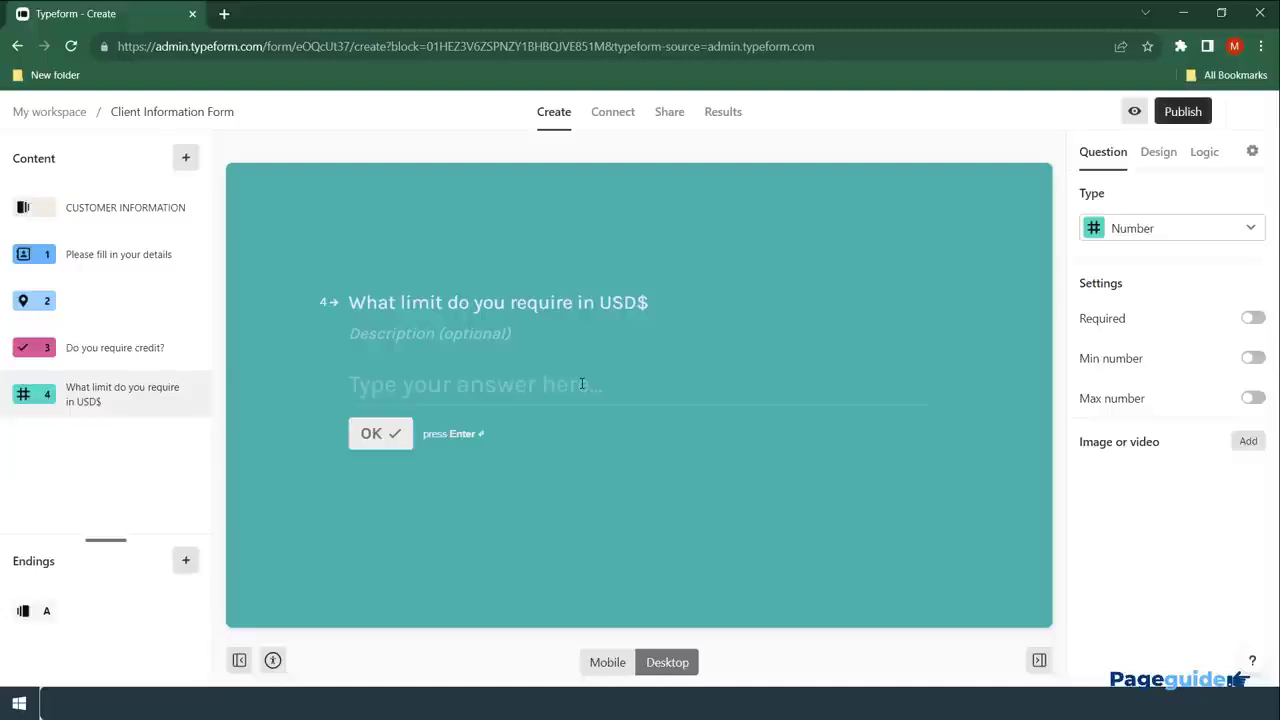
Restrict the credit limit answer to a minimum of 500 and maximum of 10000, and describe it as "Min USD$500 - Max USD$10000".
left_click(1253, 358)
left_click(1254, 448)
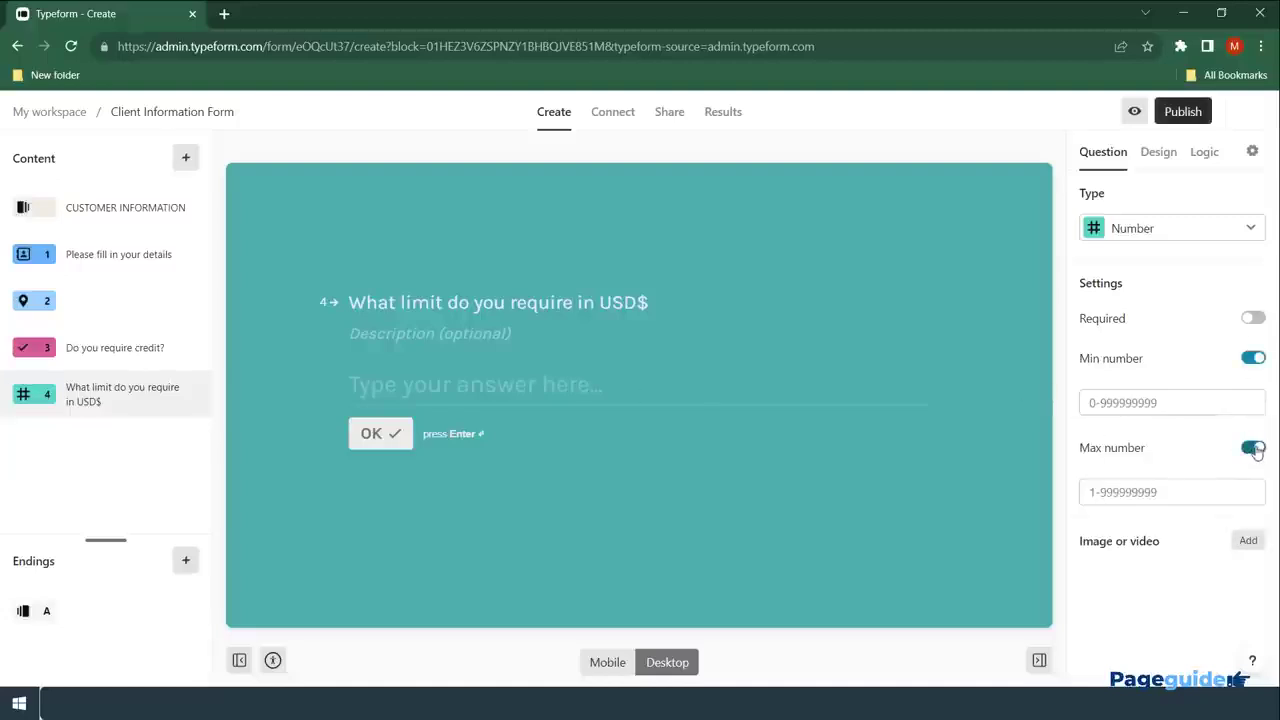
left_click(1158, 405)
type("500")
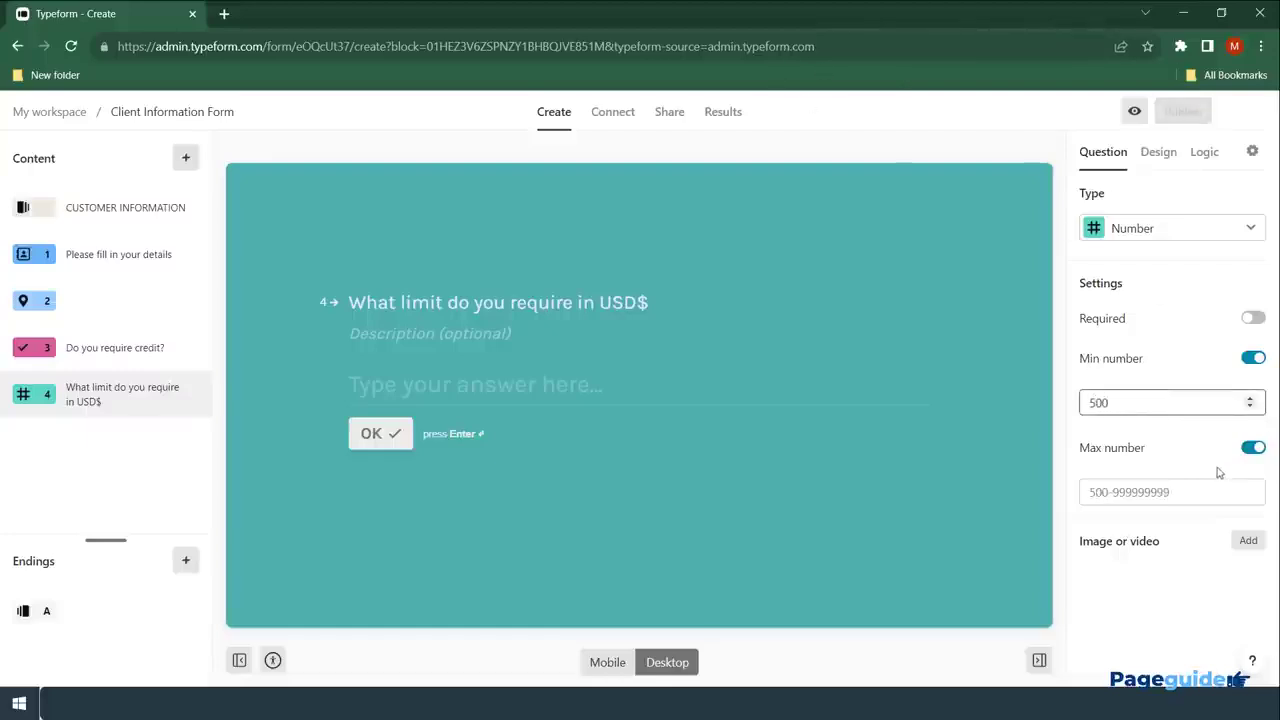
left_click(1170, 498)
type("10000")
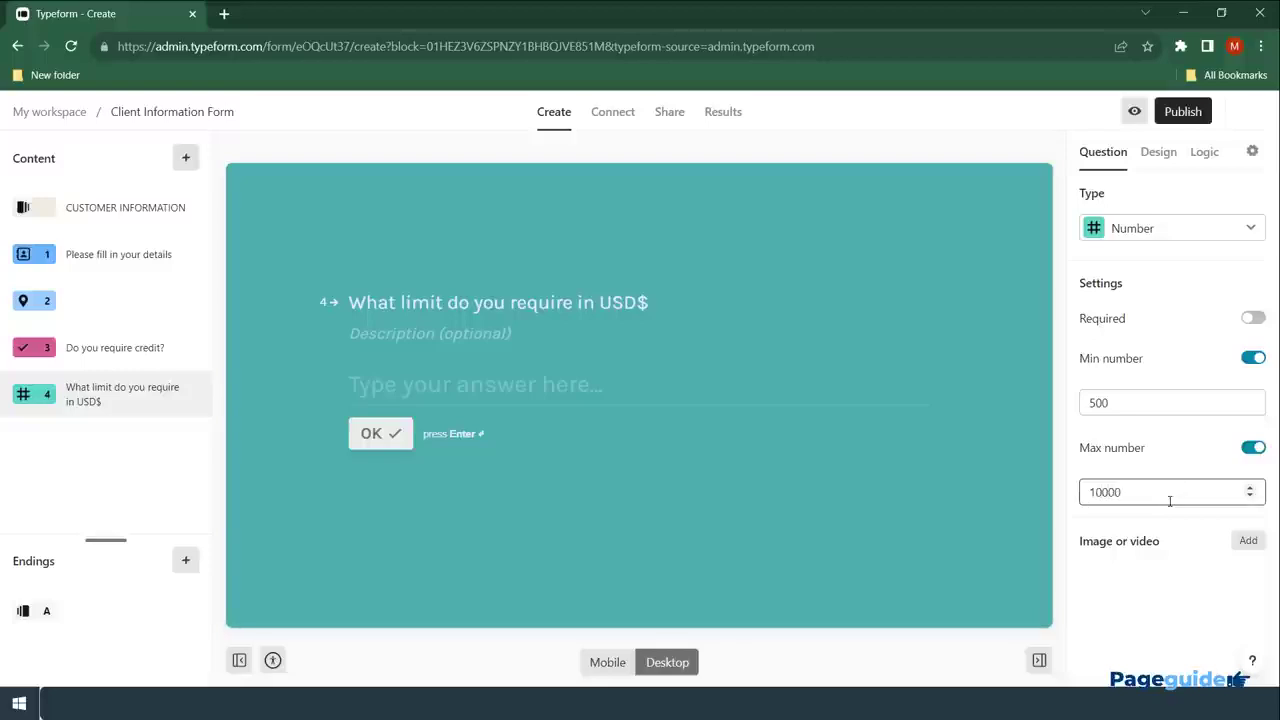
left_click(482, 332)
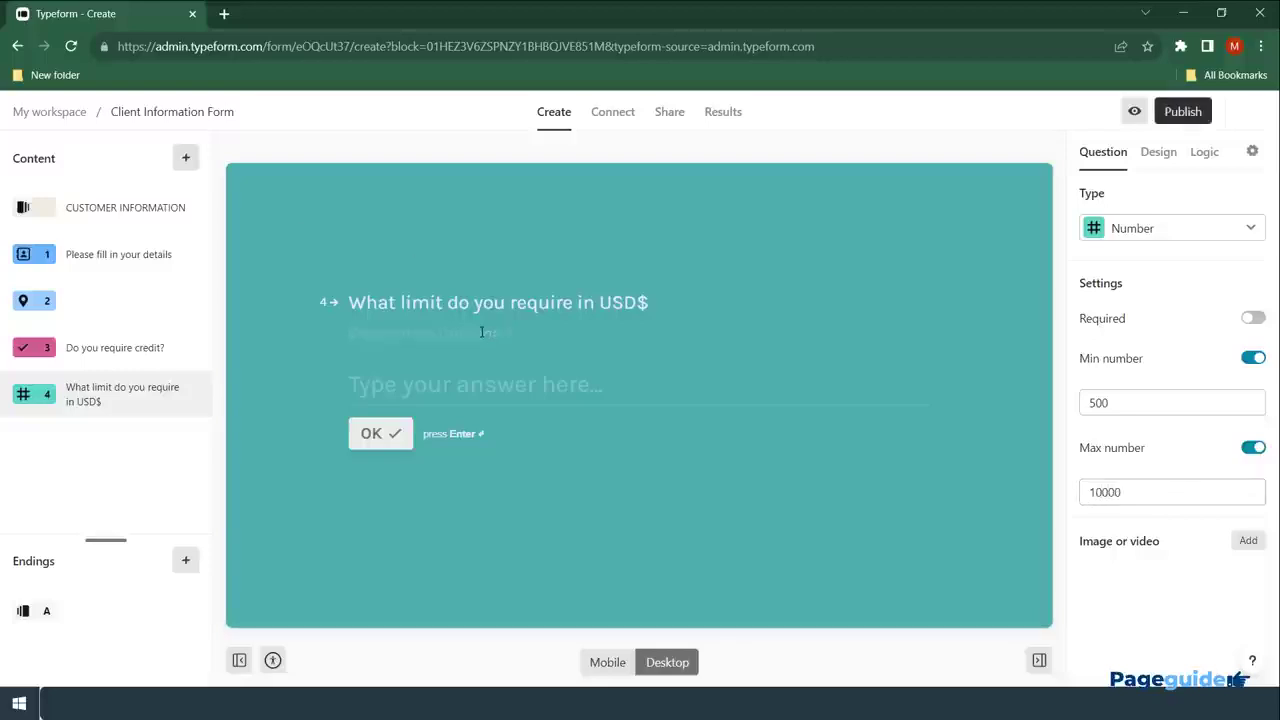
type("Min USD$500 - Max USD$10000")
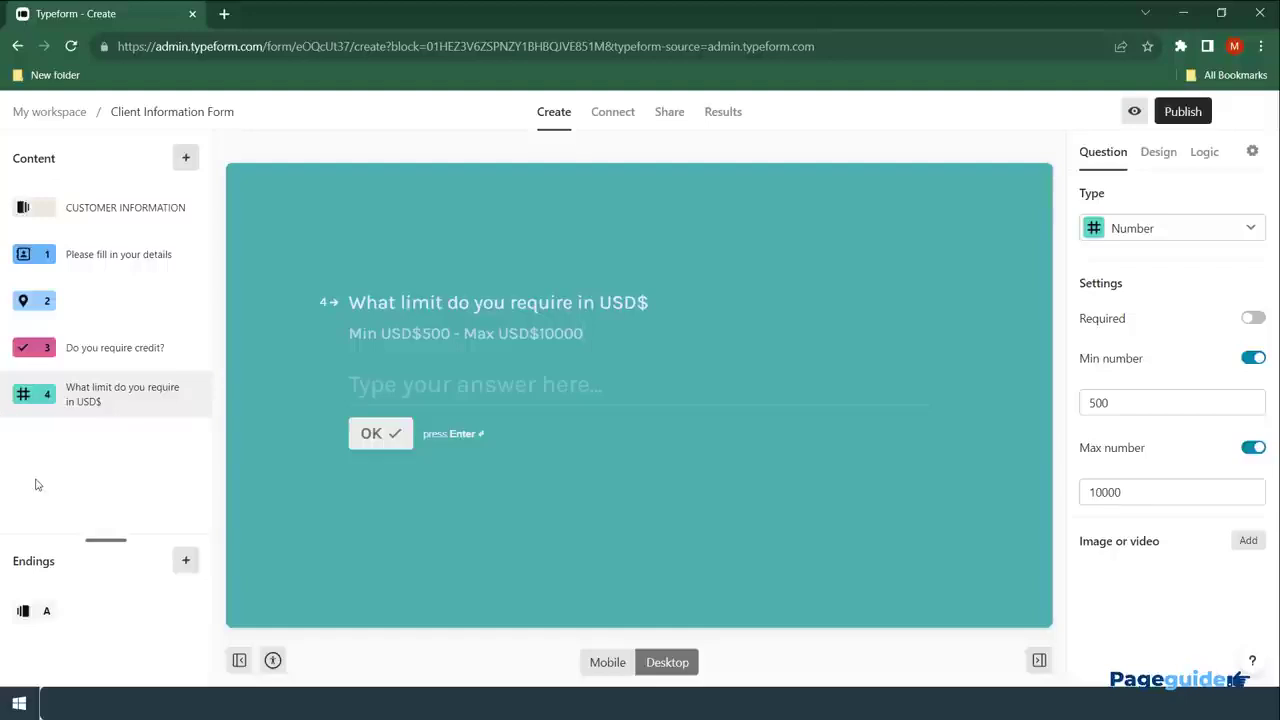
Add a File Upload question titled "Please upload a three month bank statement".
left_click(185, 157)
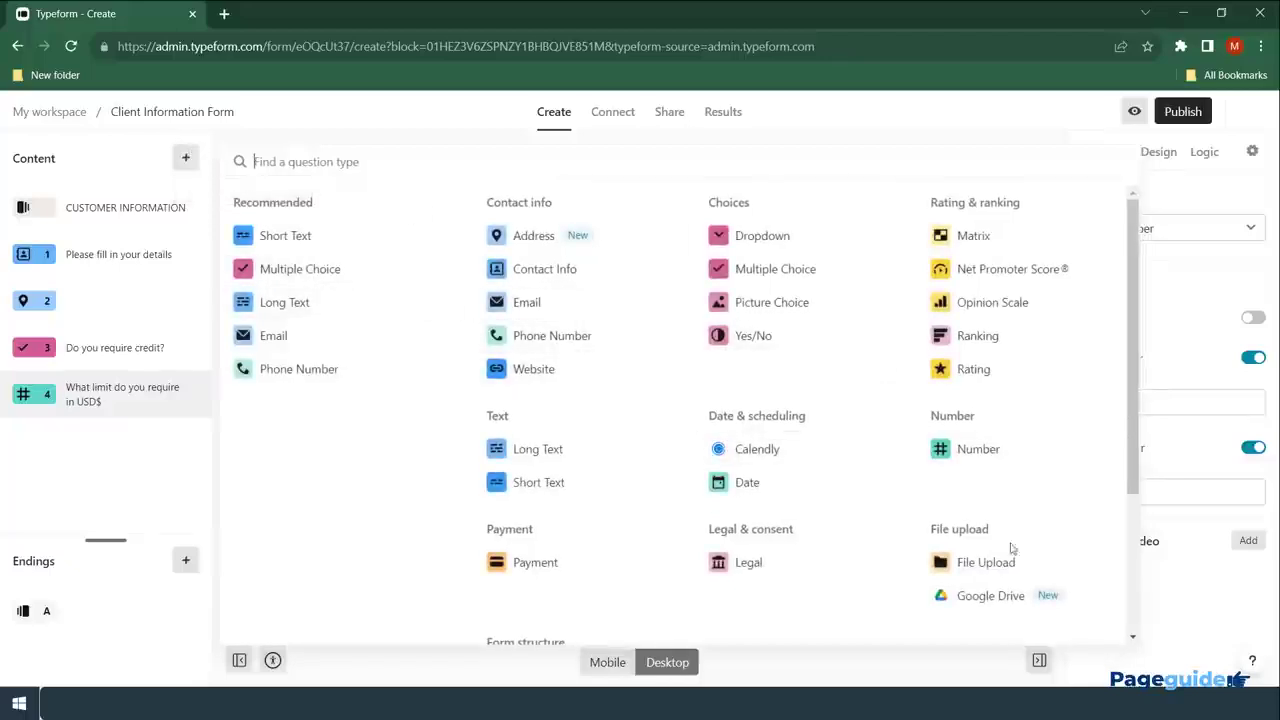
left_click(980, 562)
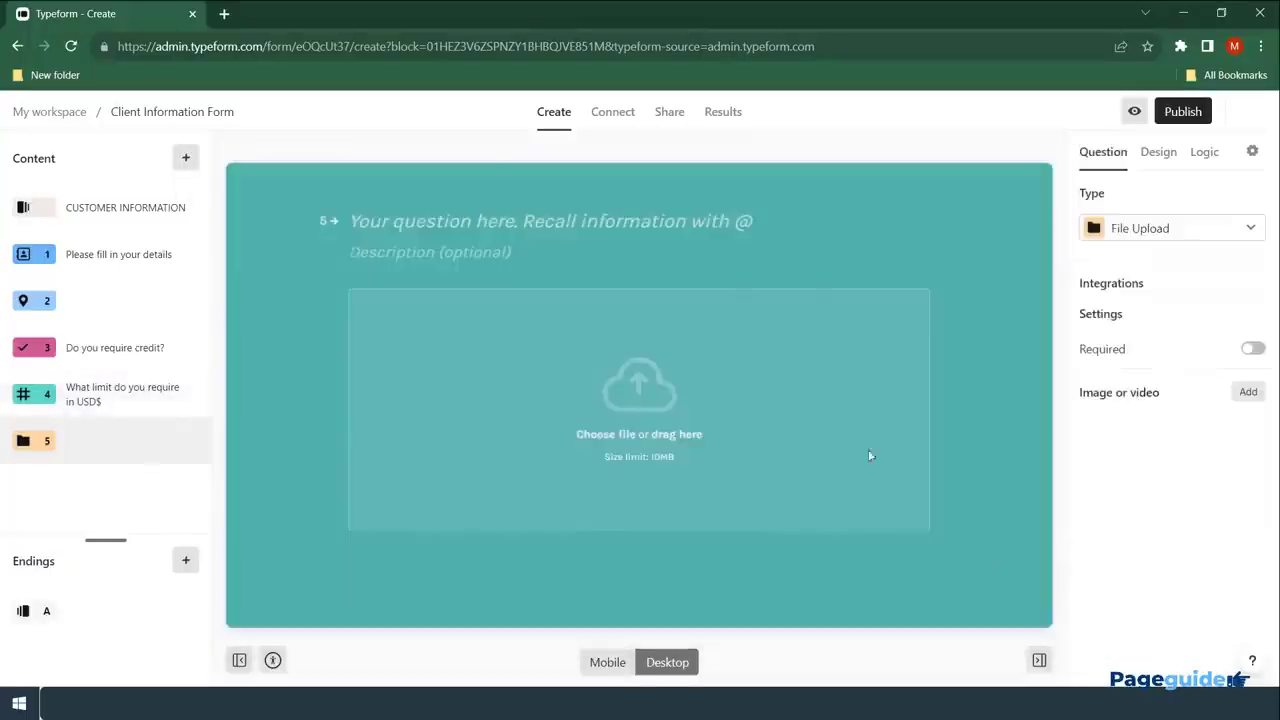
left_click(596, 221)
type("Please upload a three month bank statement")
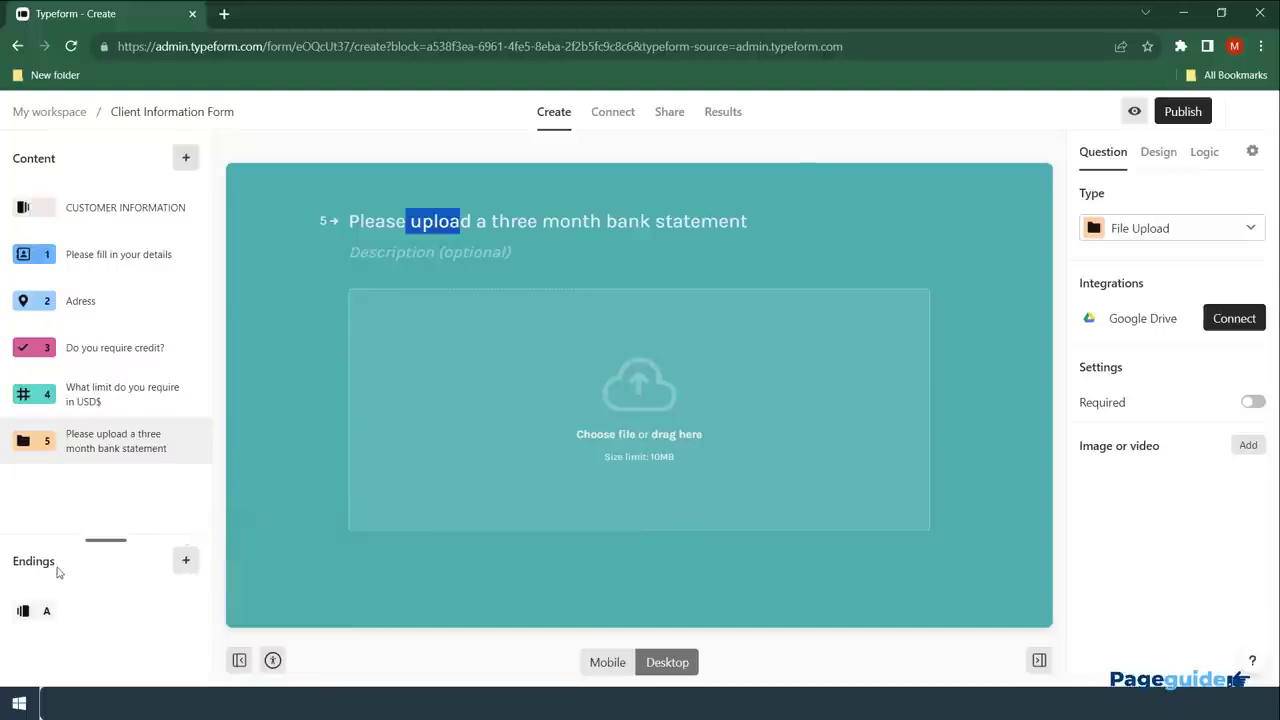
Delete the existing ending and add a new End Screen in its place.
left_click(103, 617)
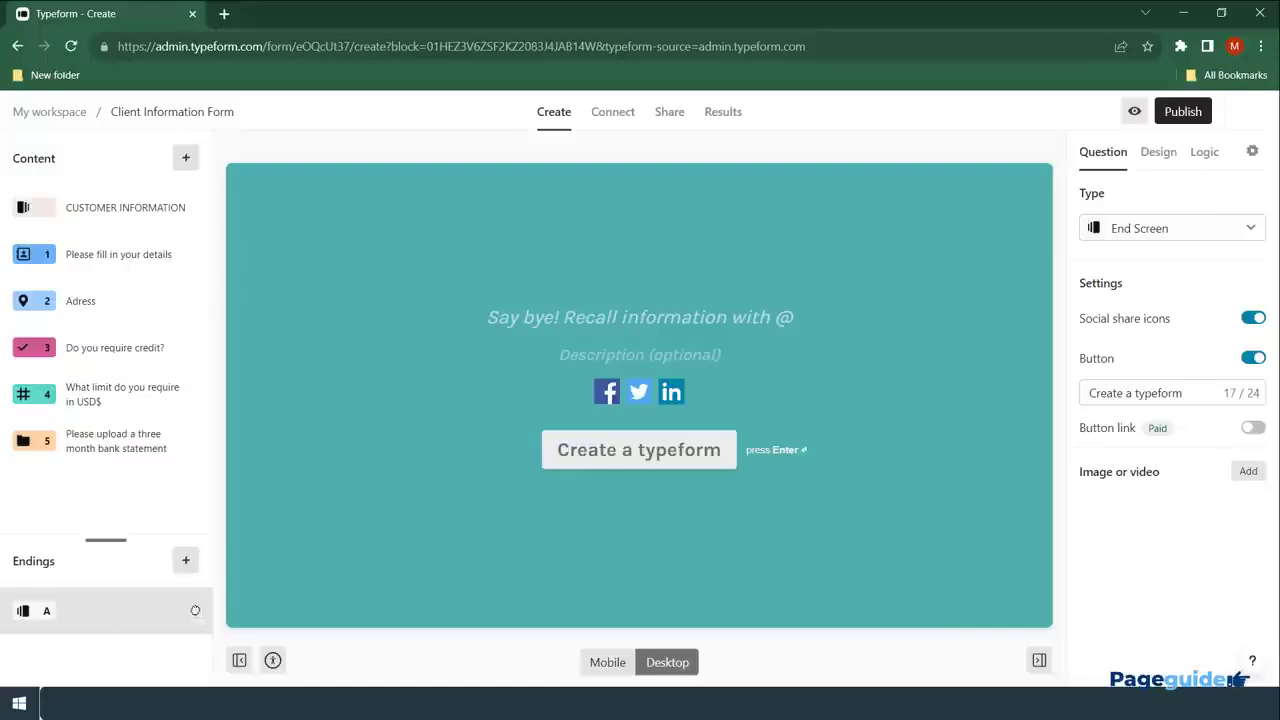
left_click(195, 611)
left_click(235, 620)
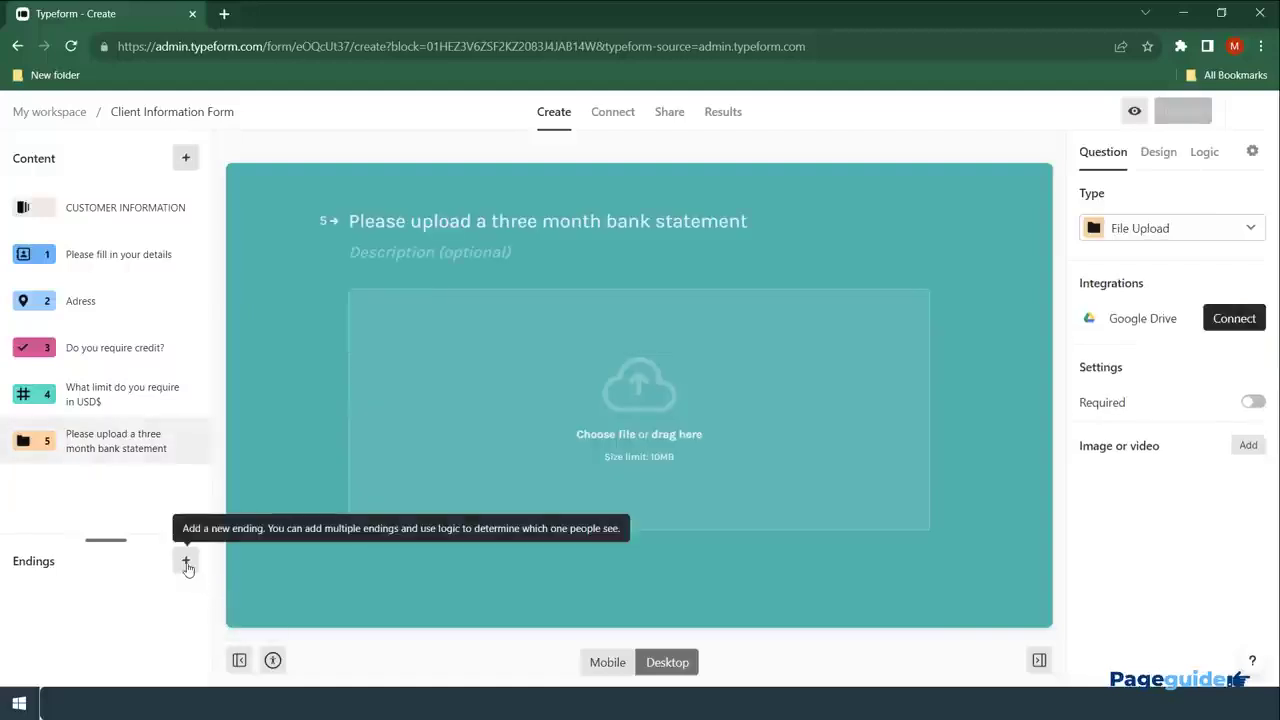
left_click(185, 562)
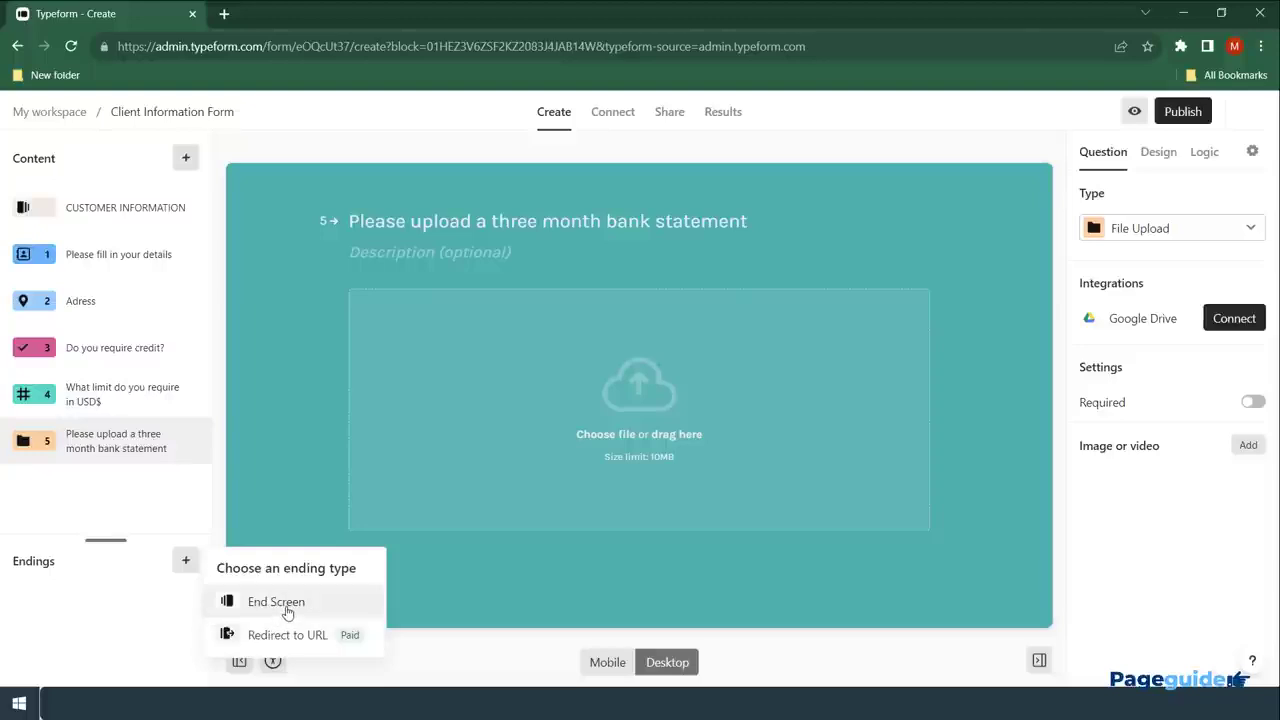
left_click(285, 603)
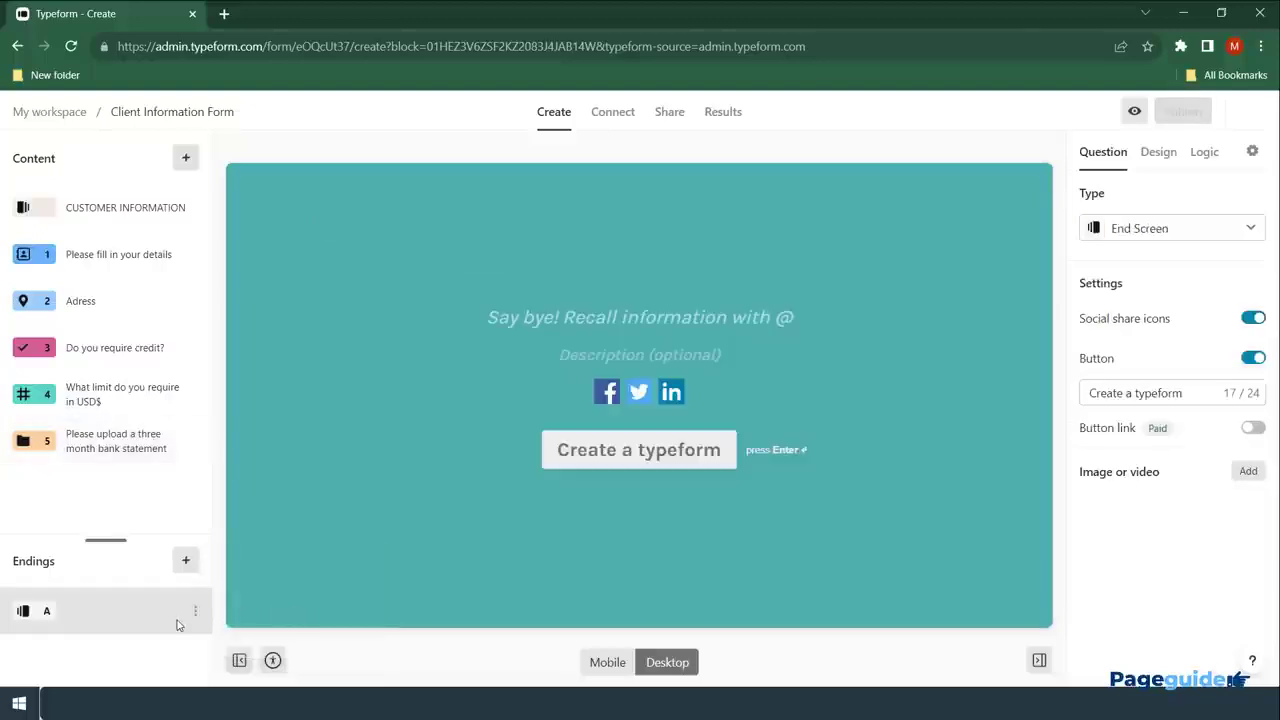
Title the end screen "Thank You for Submitting this information", turn off its button, and try the social share icons setting.
left_click(597, 327)
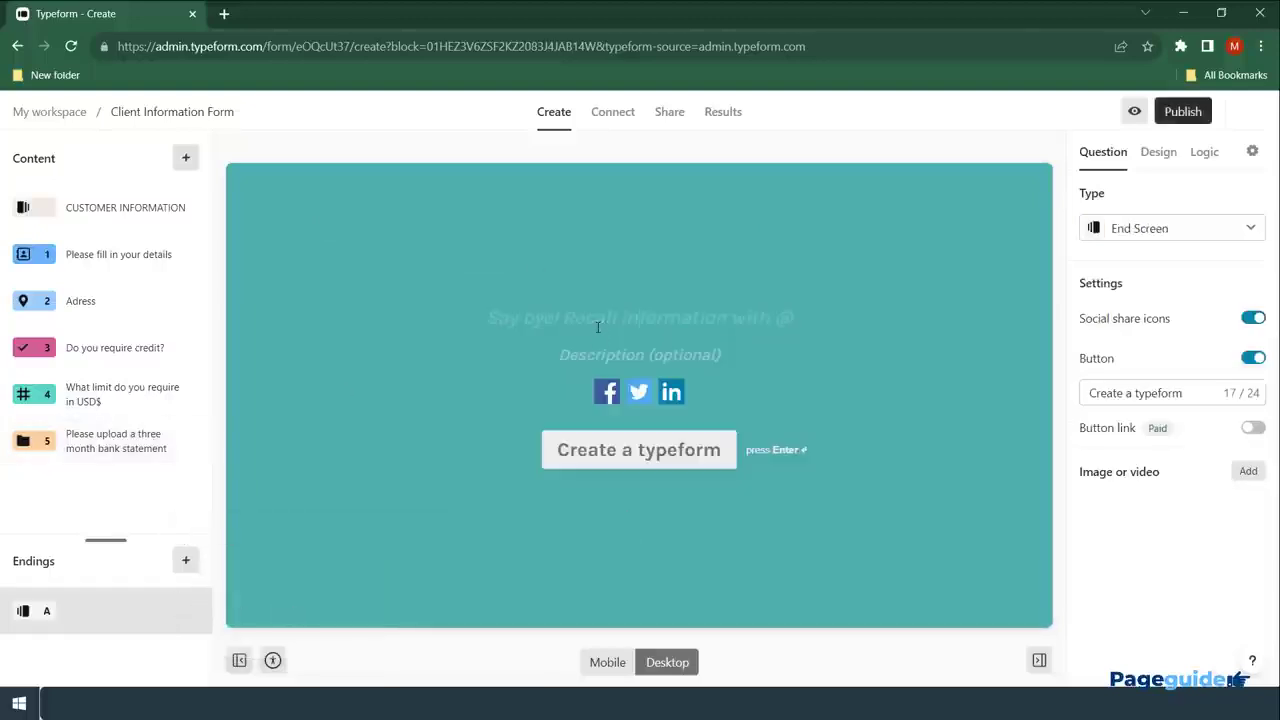
type("Thank You for Submitting this information")
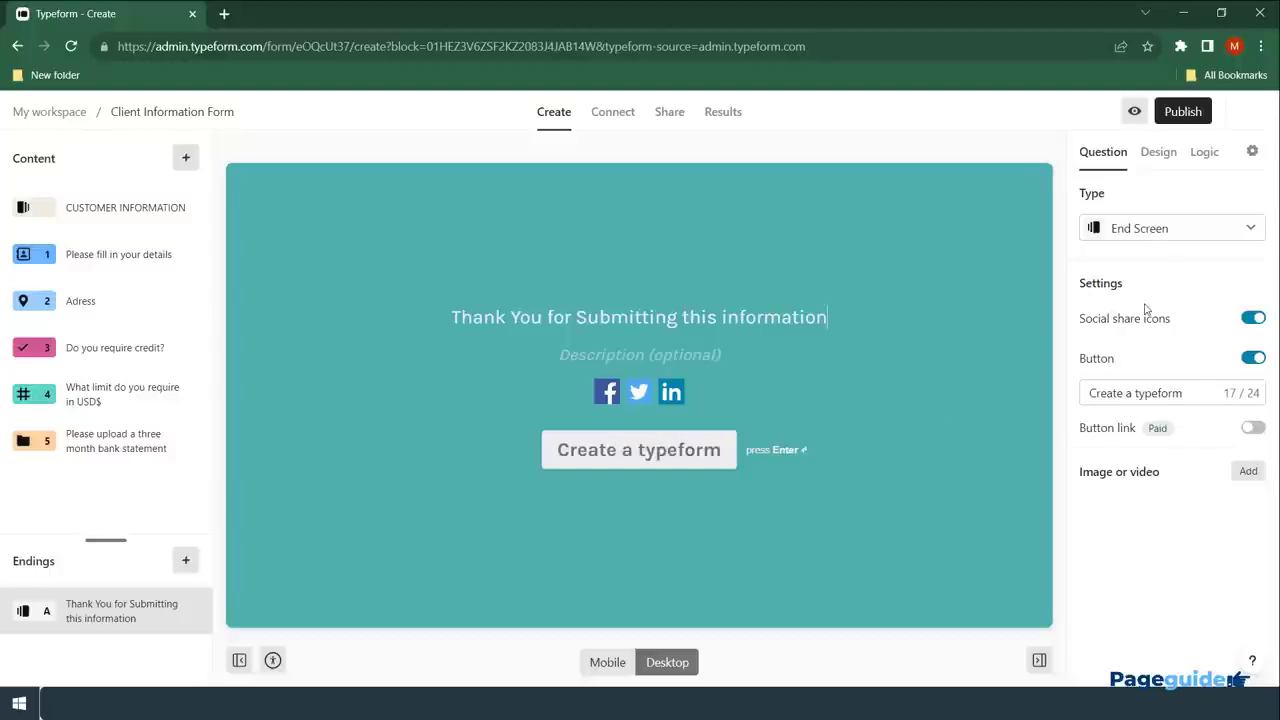
left_click(1252, 358)
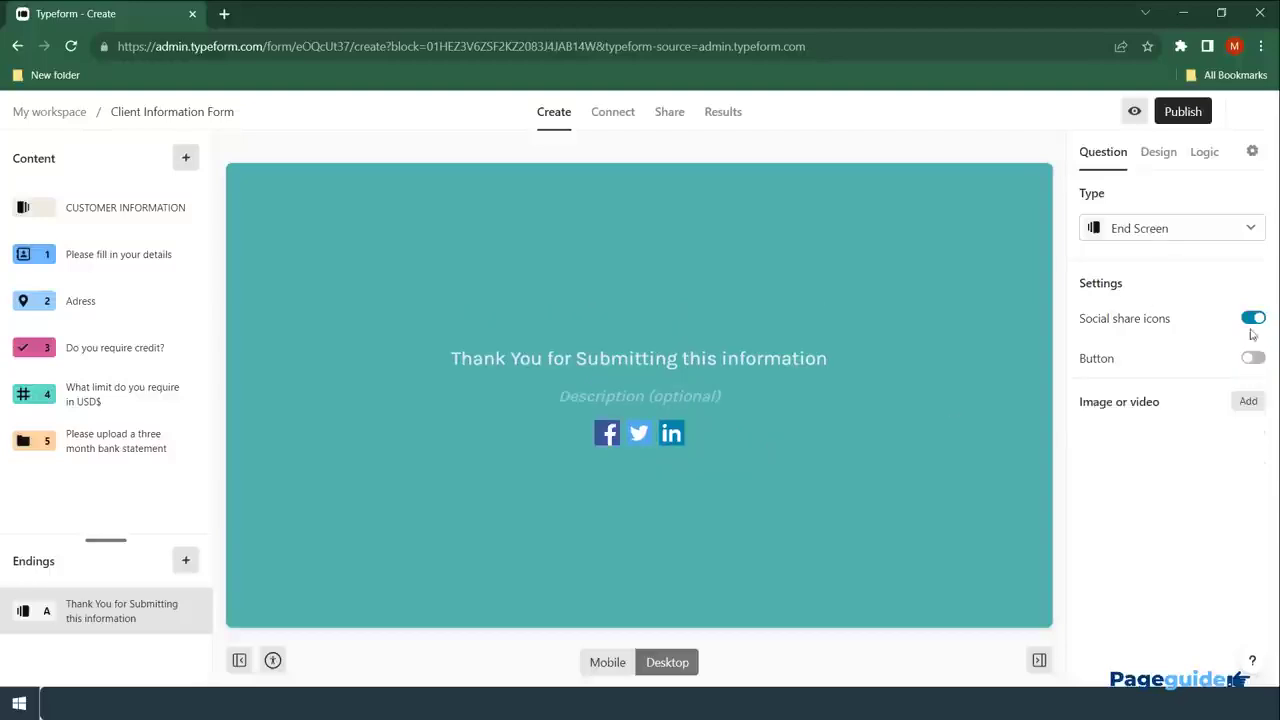
left_click(1251, 320)
left_click(1250, 322)
Add and save branching logic that sends a No answer to "Do you require credit?" straight to the thank-you ending.
left_click(1201, 160)
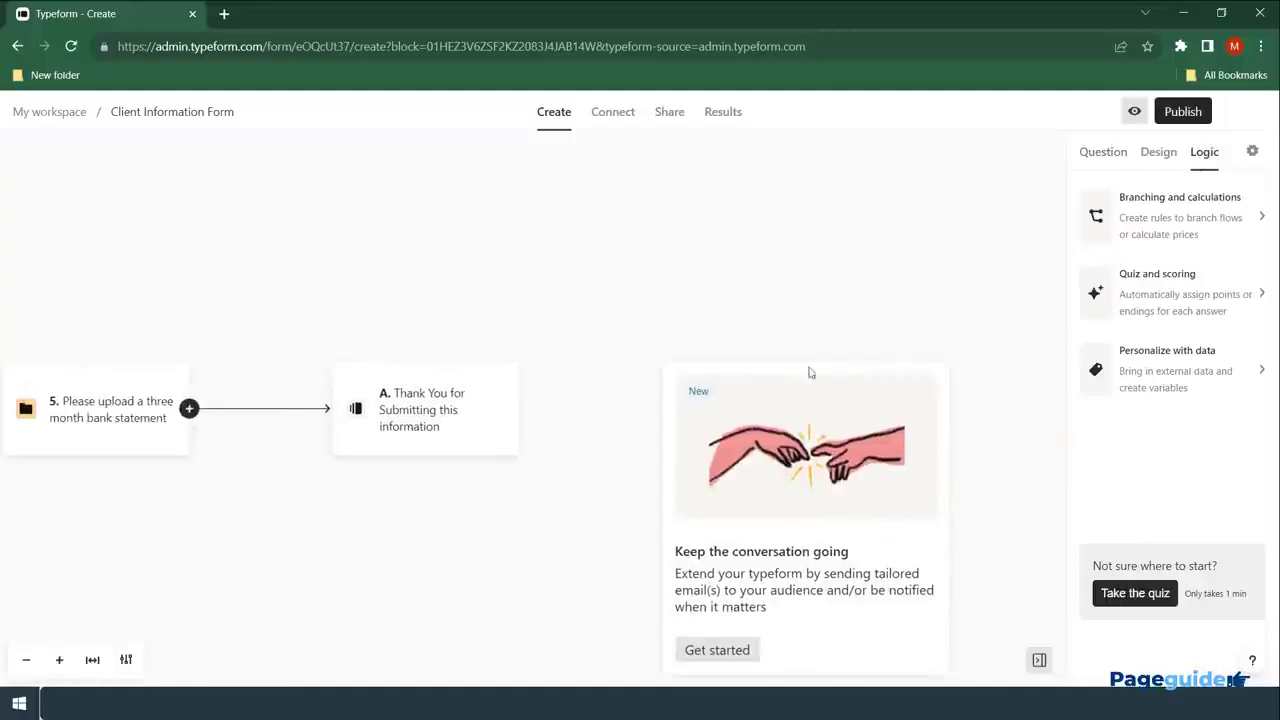
left_click_drag(319, 532, 856, 547)
left_click_drag(351, 583, 884, 562)
left_click_drag(560, 505, 226, 537)
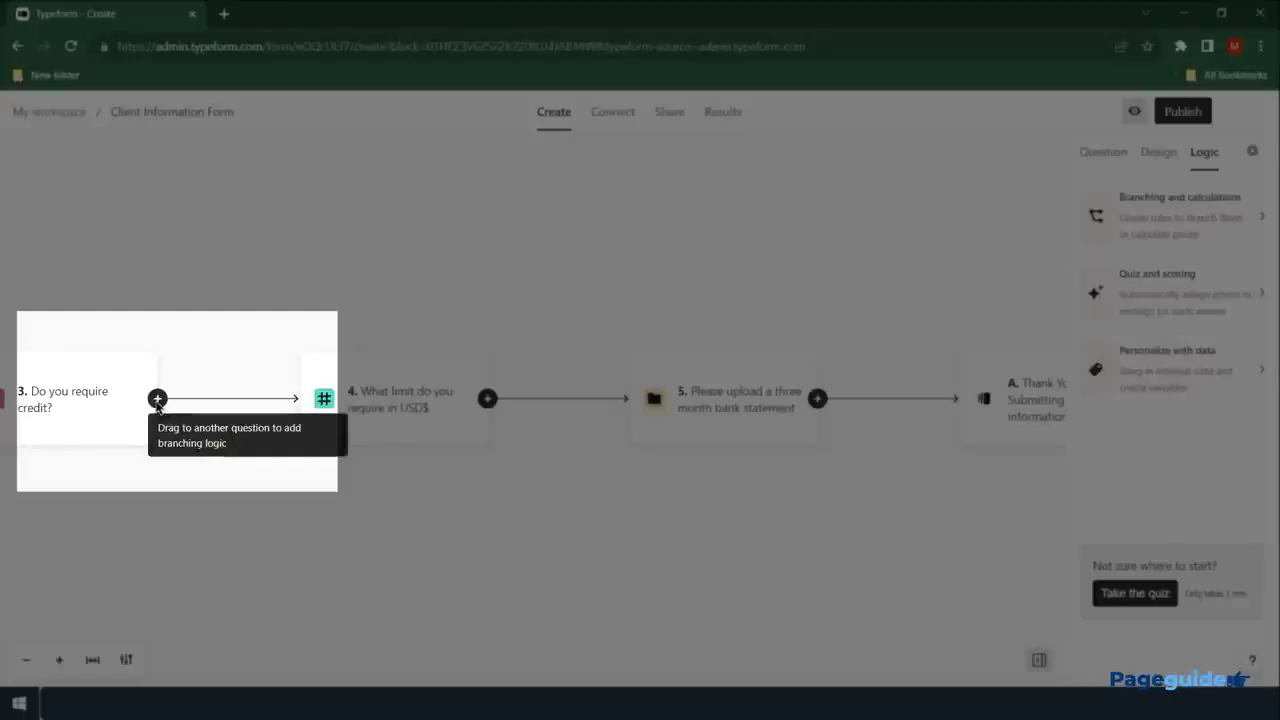
left_click_drag(157, 404, 889, 401)
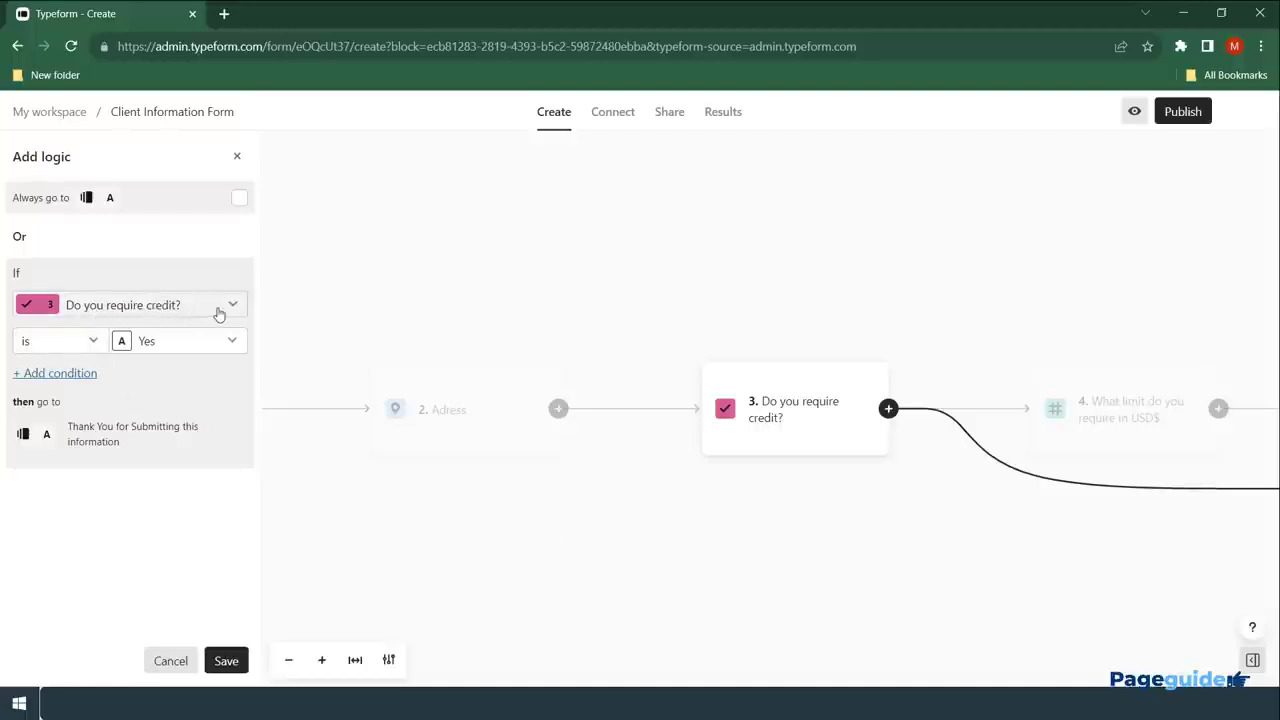
left_click(204, 344)
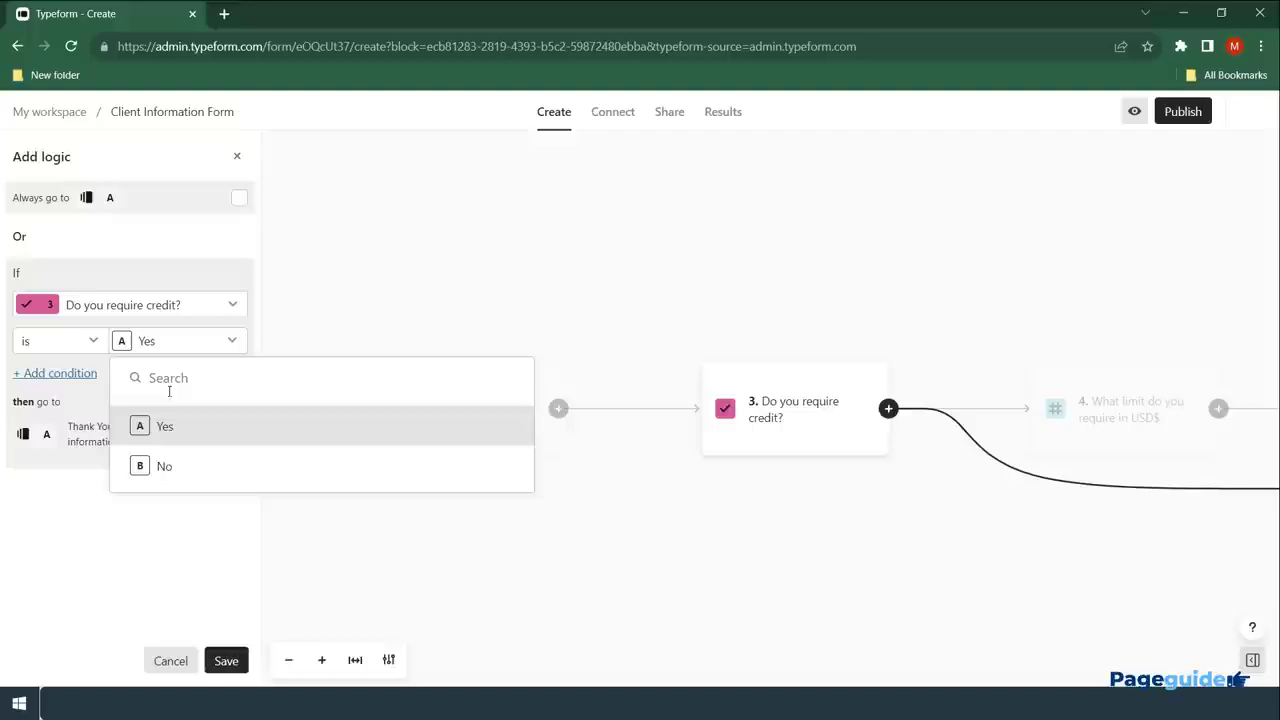
left_click(157, 466)
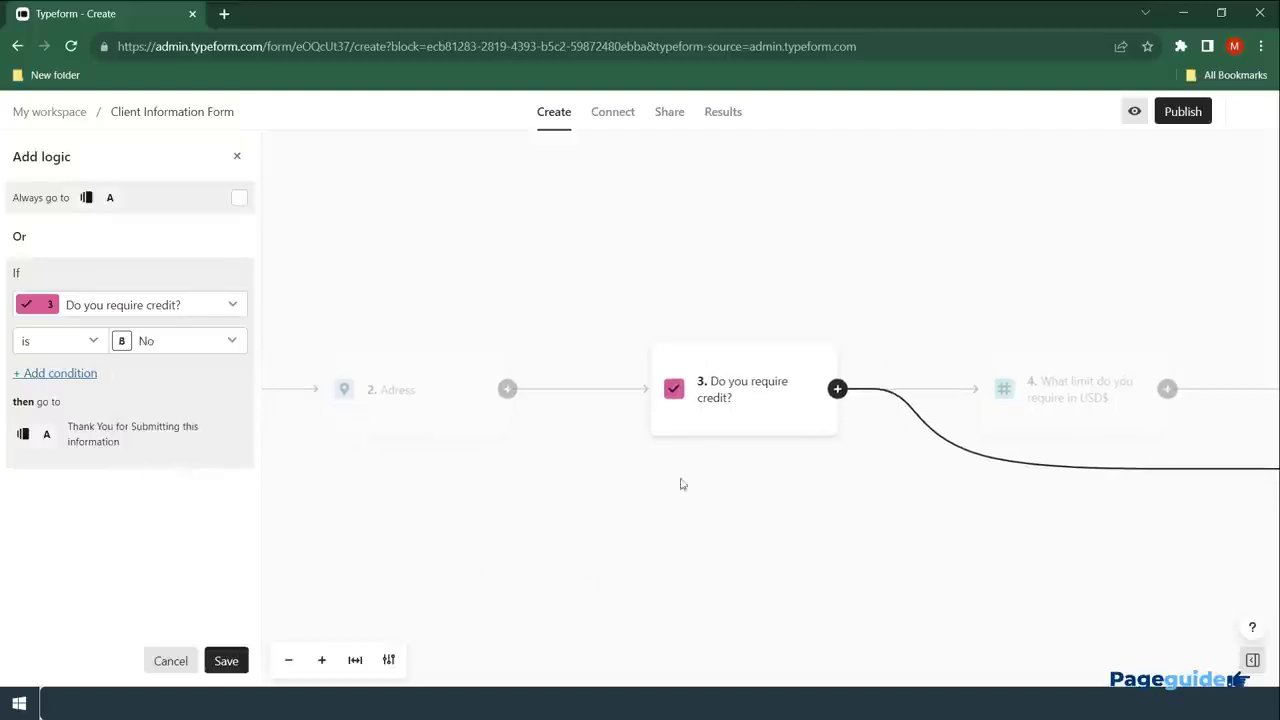
left_click(171, 661)
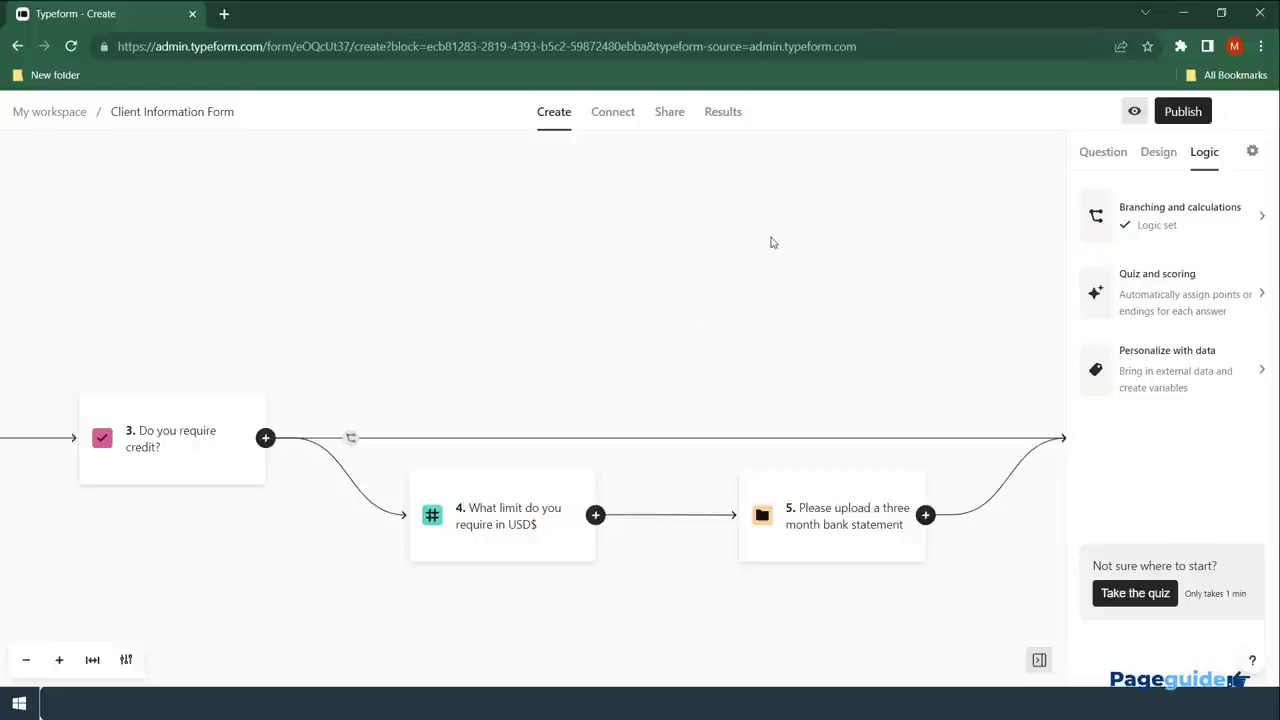
Check the follow-ups area in the form settings and publish the Client Information Form.
left_click(1251, 155)
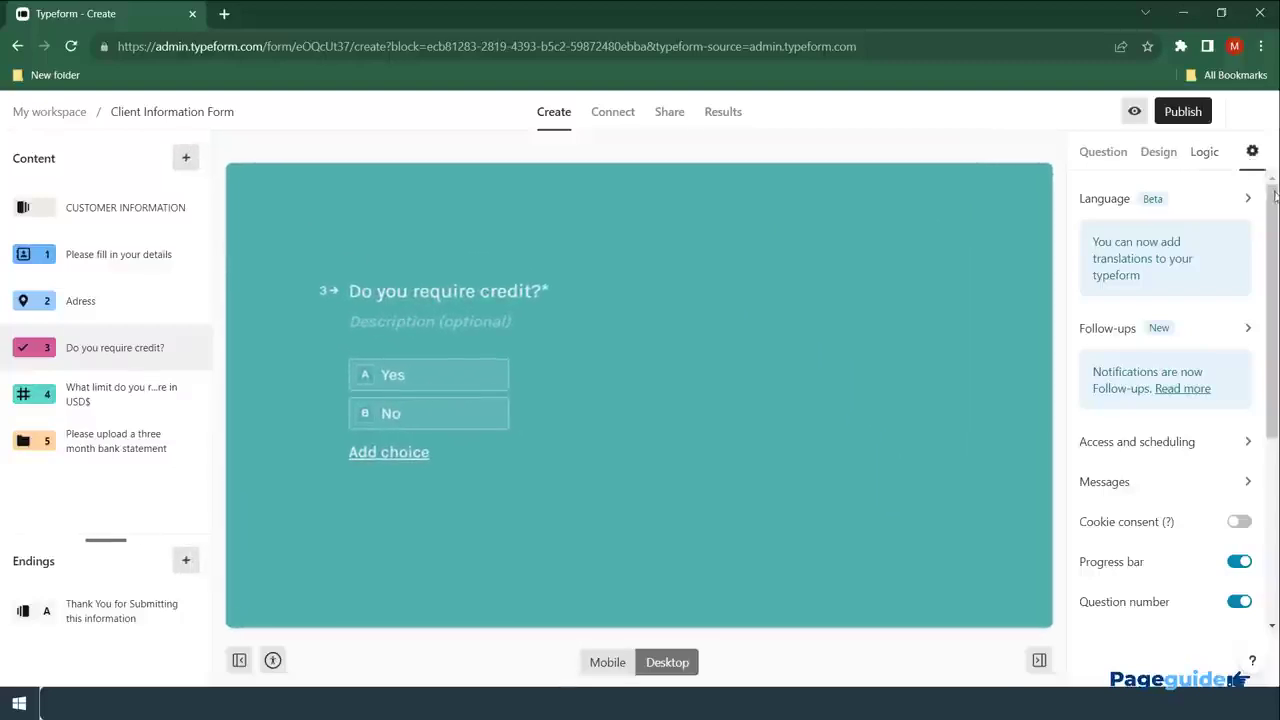
left_click(1103, 335)
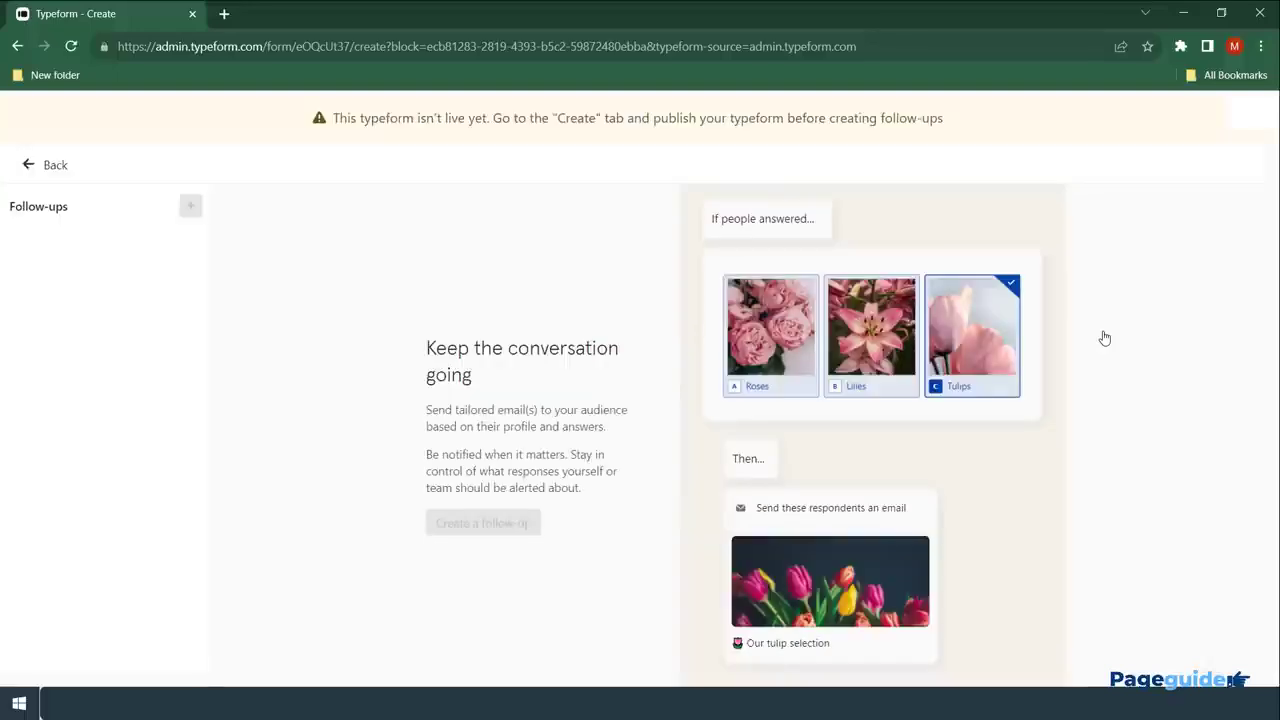
left_click(41, 165)
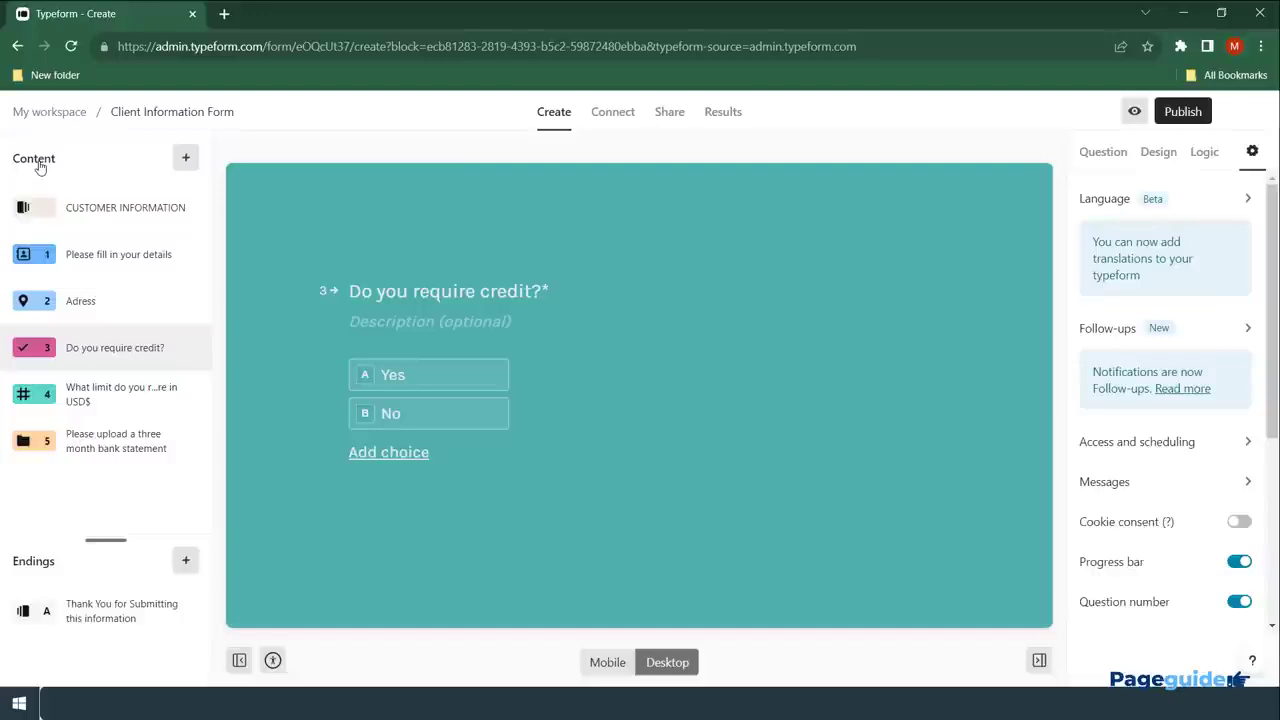
left_click(1200, 112)
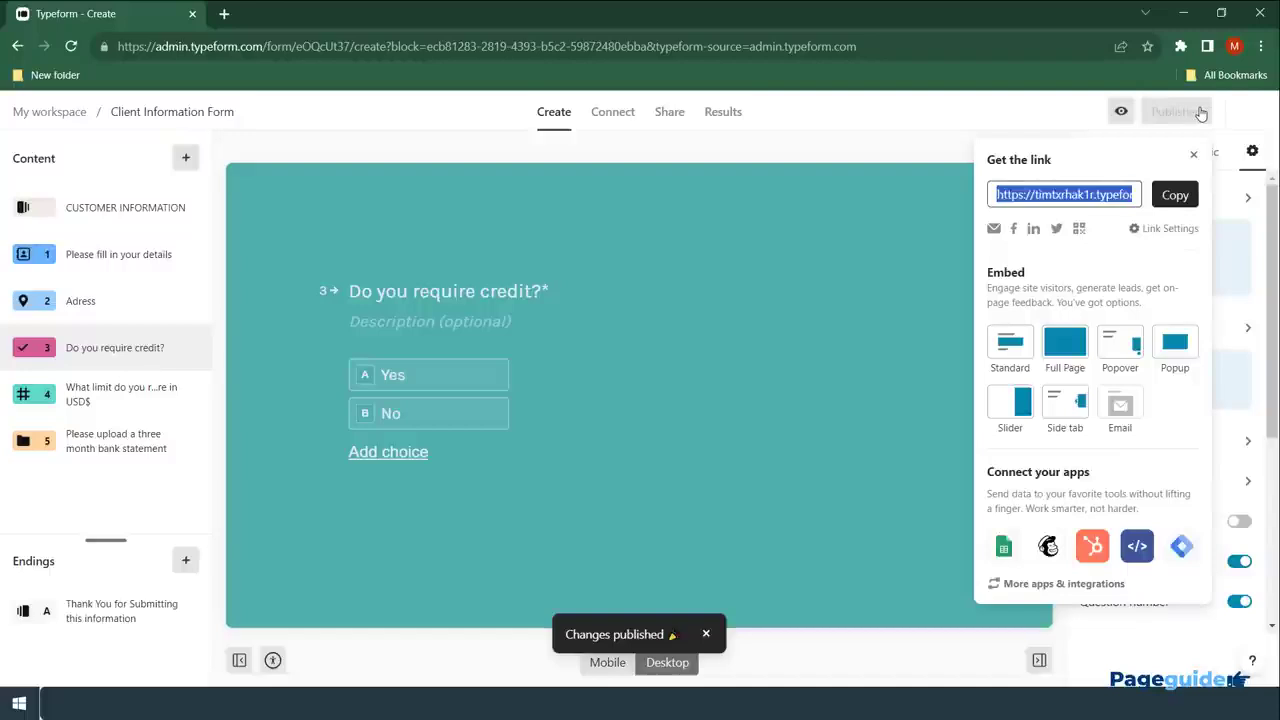
left_click(916, 126)
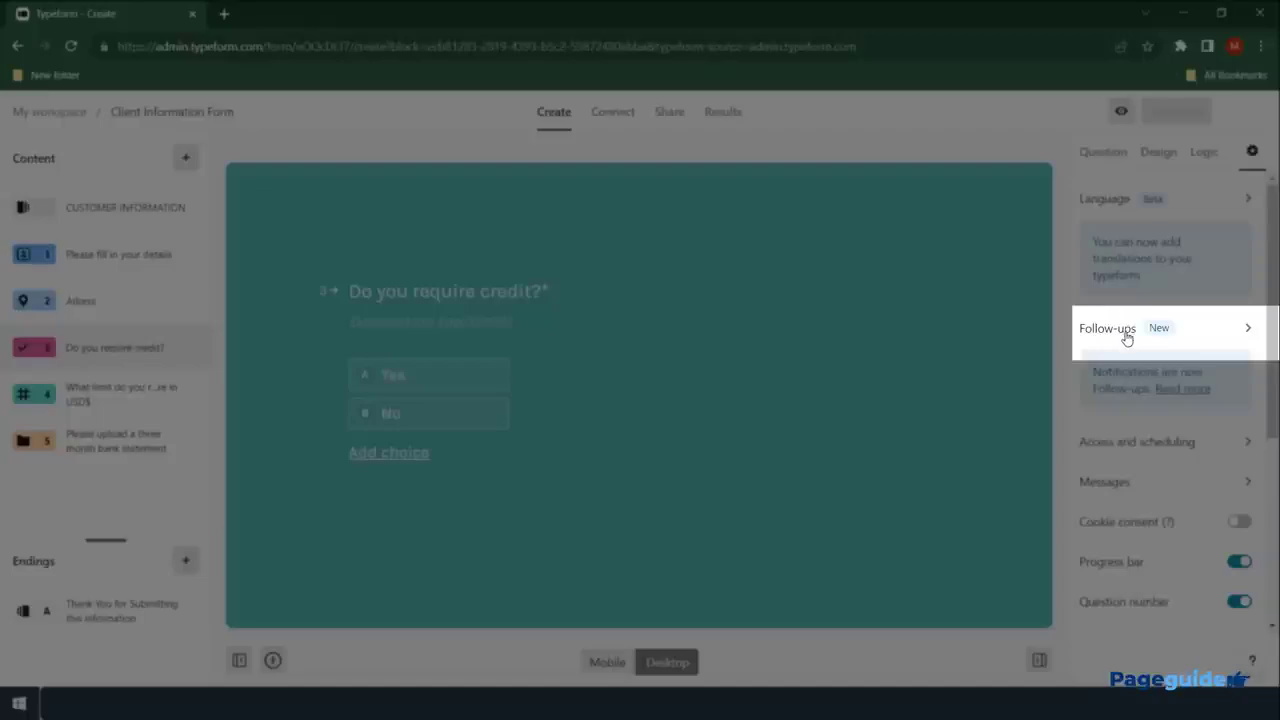
Create a follow-up for the form and rename it "Notification".
left_click(1127, 338)
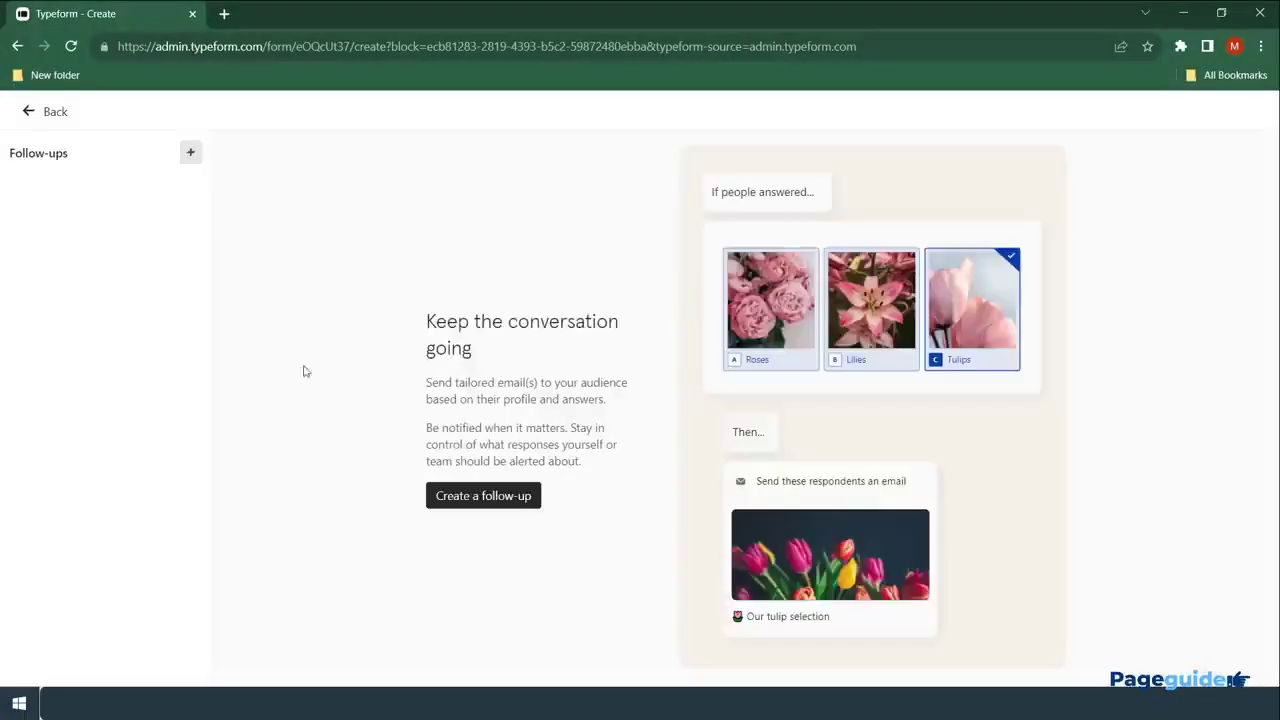
left_click(483, 496)
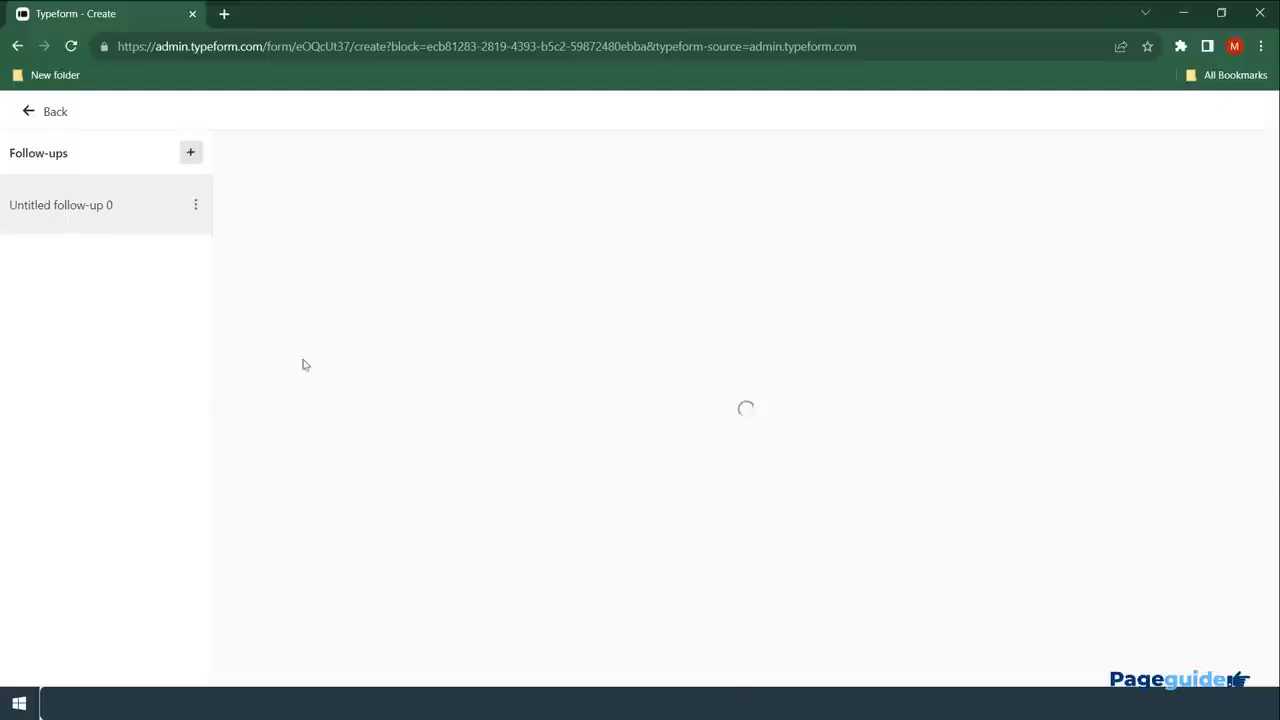
left_click(195, 205)
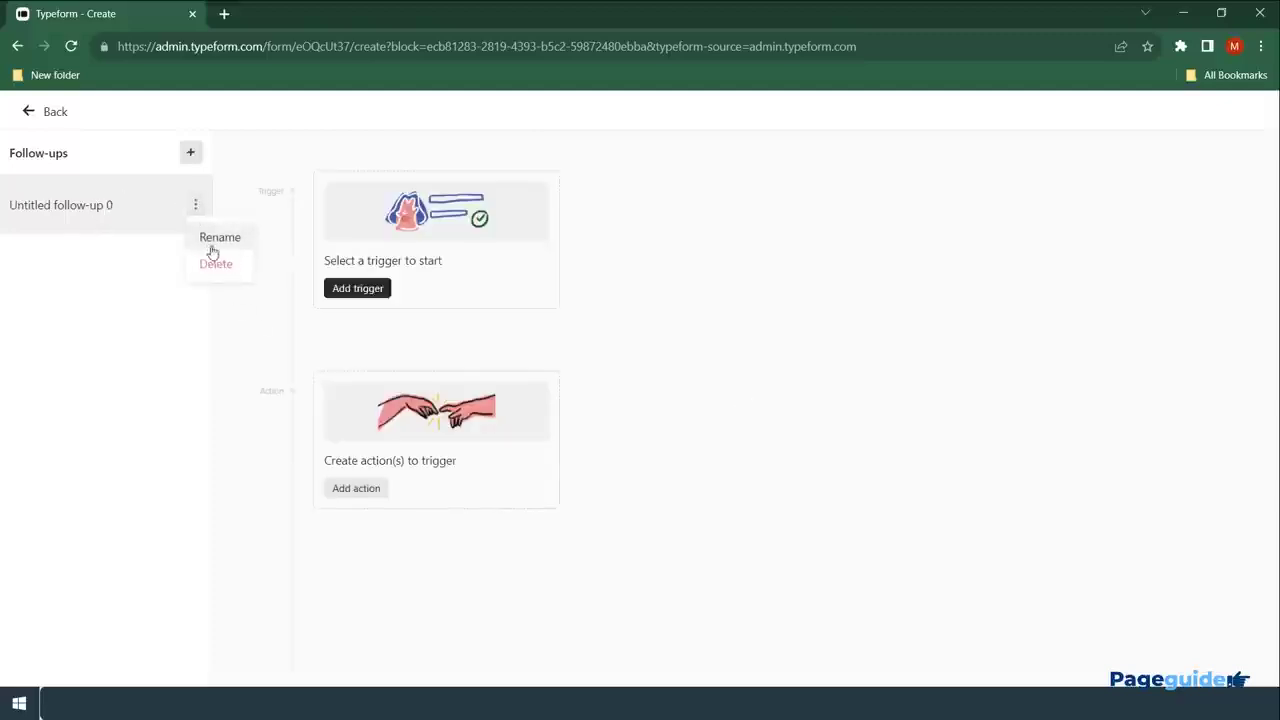
left_click(218, 236)
type("Not")
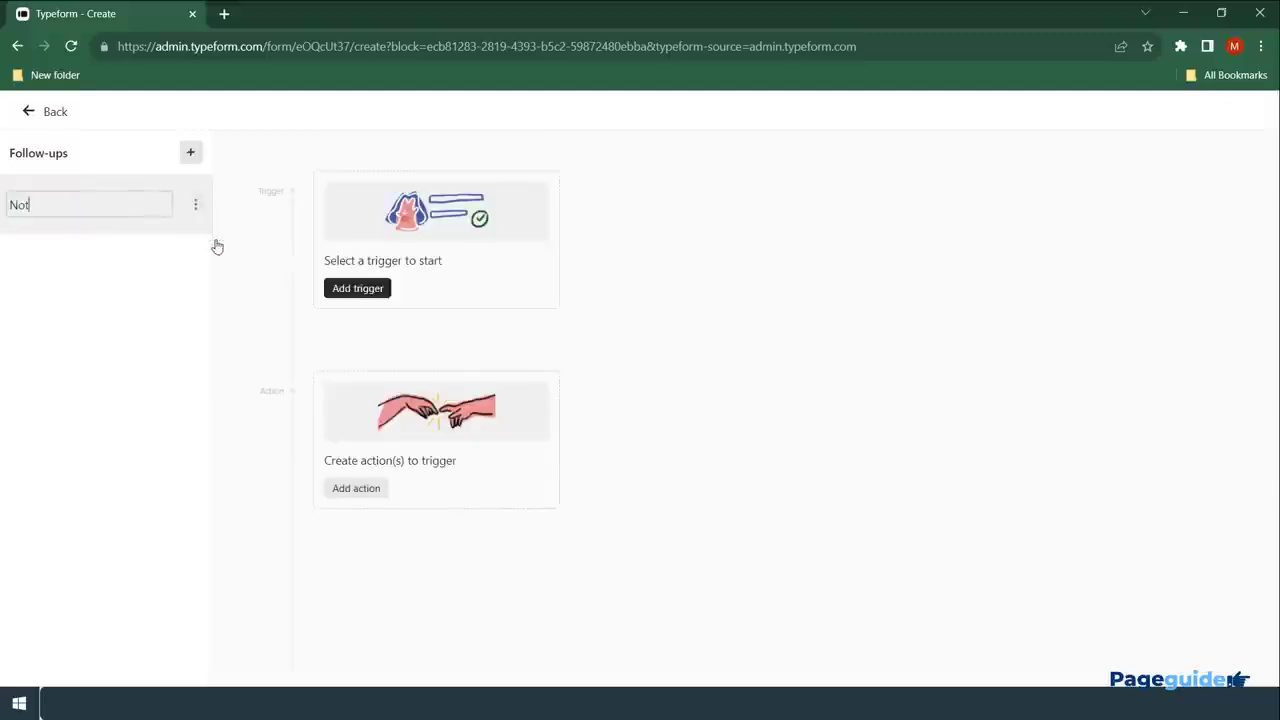
type("ification")
Set the follow-up to trigger on the ending "Thank You for Submitting this information" and save the trigger.
left_click(362, 288)
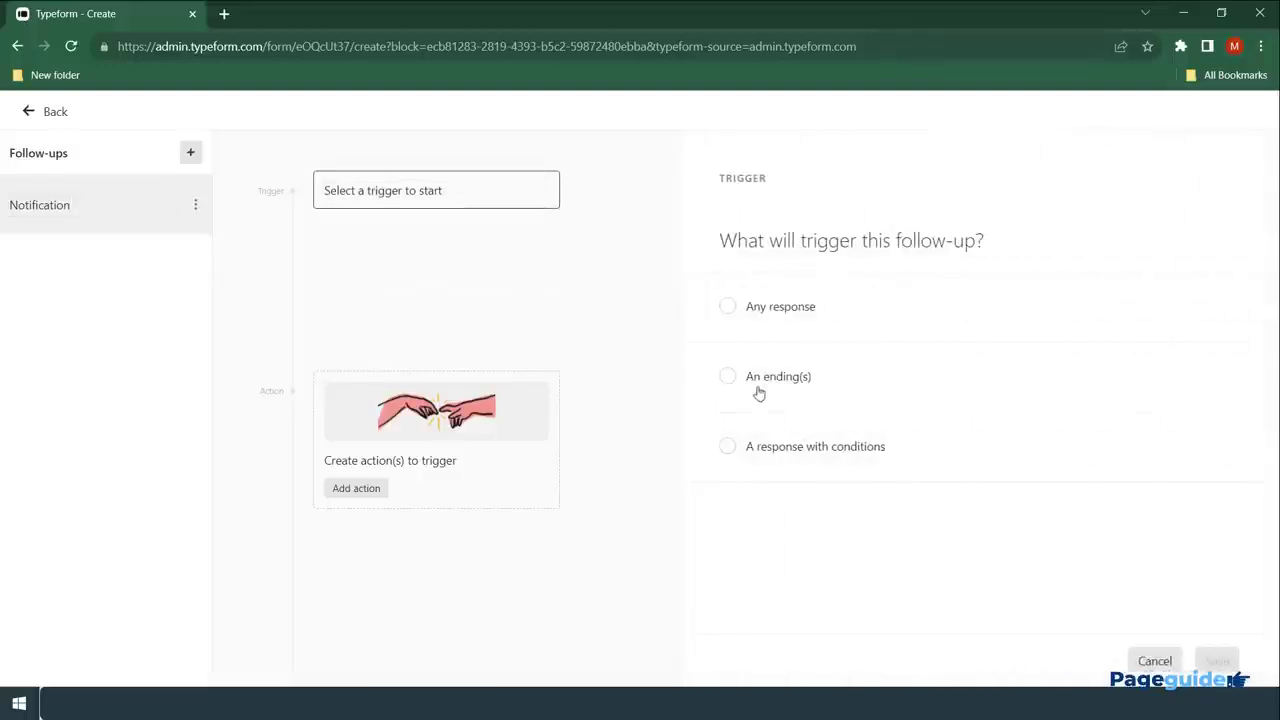
left_click(729, 377)
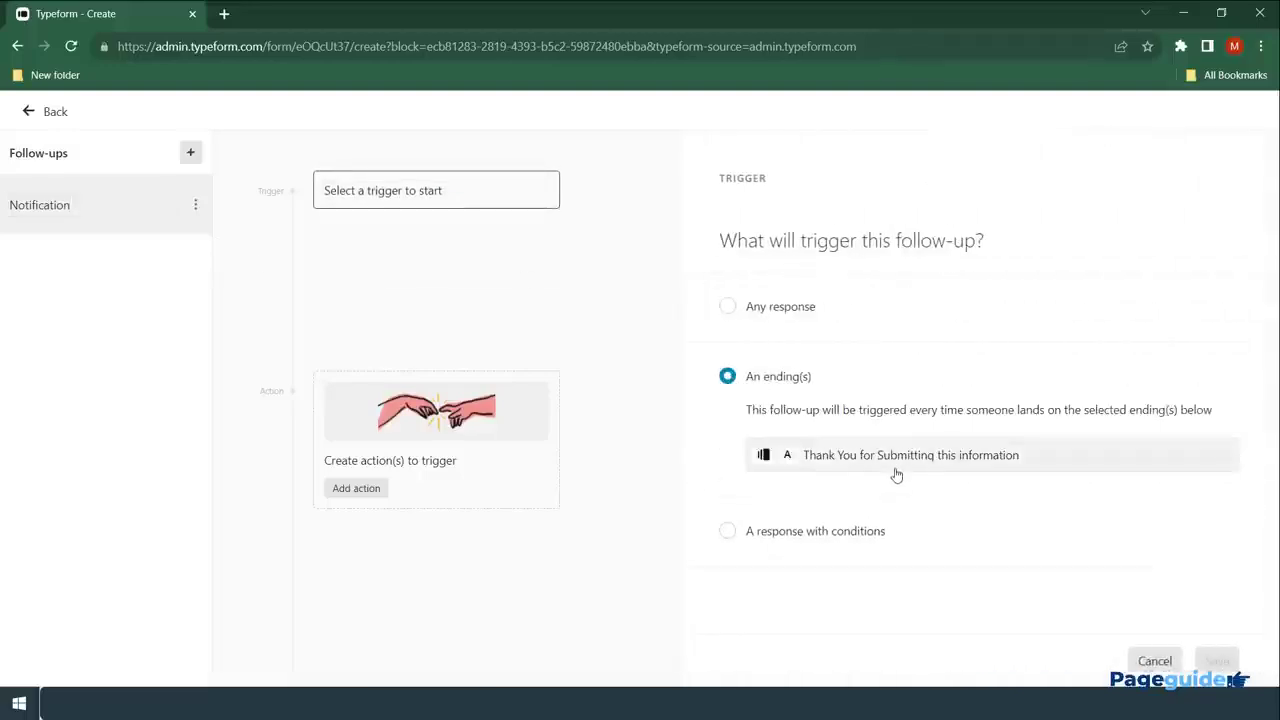
left_click(899, 467)
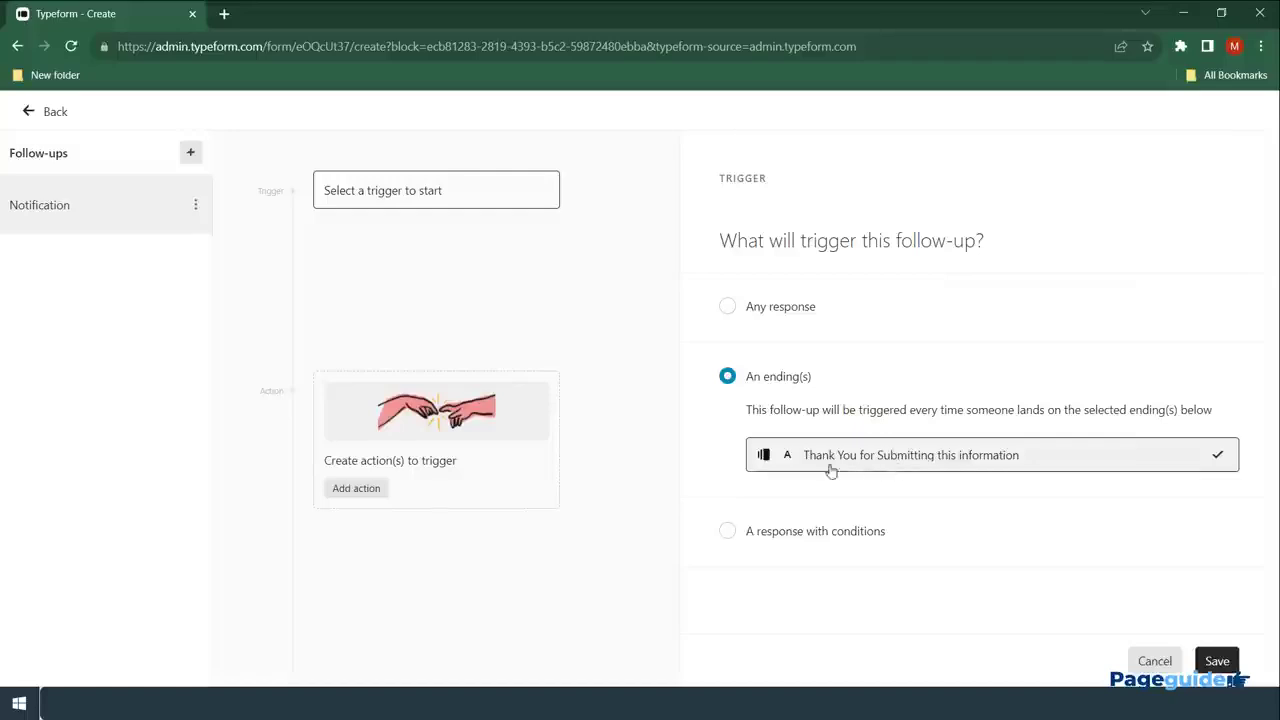
left_click(1216, 661)
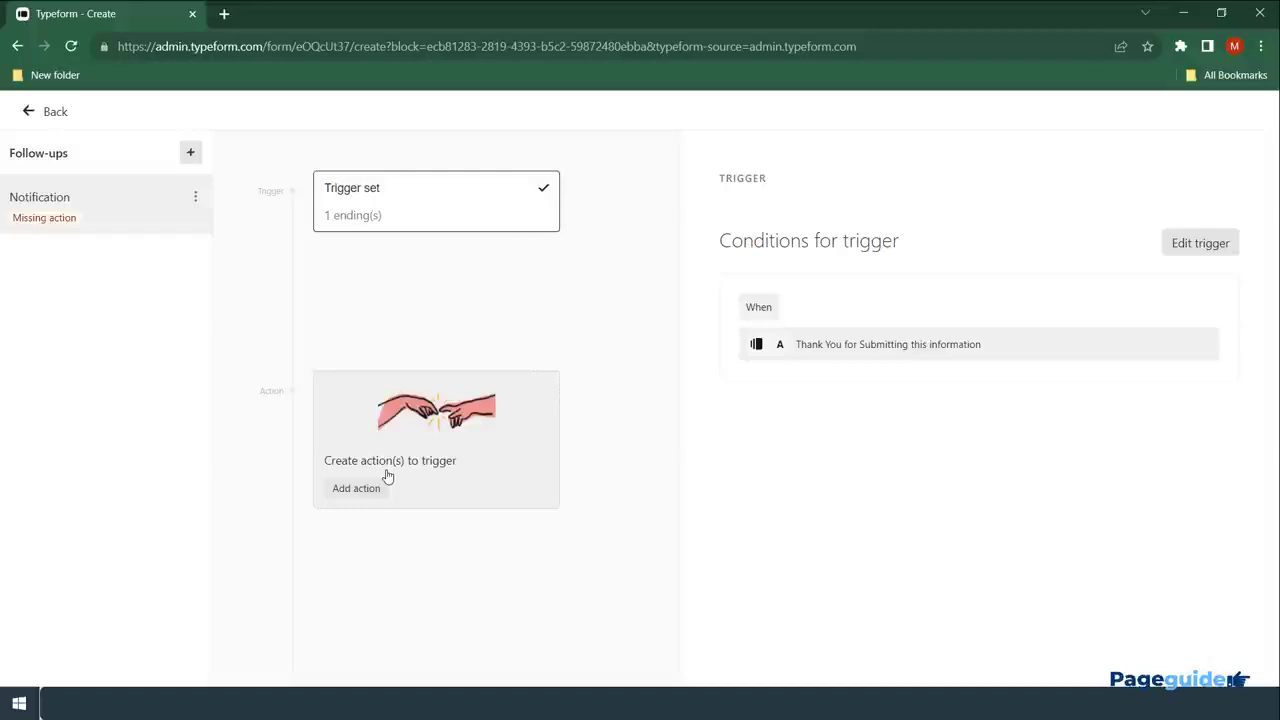
Add an action that sends an email to respondents, keeping question 1's Email field as recipient, and continue to the email content.
left_click(357, 489)
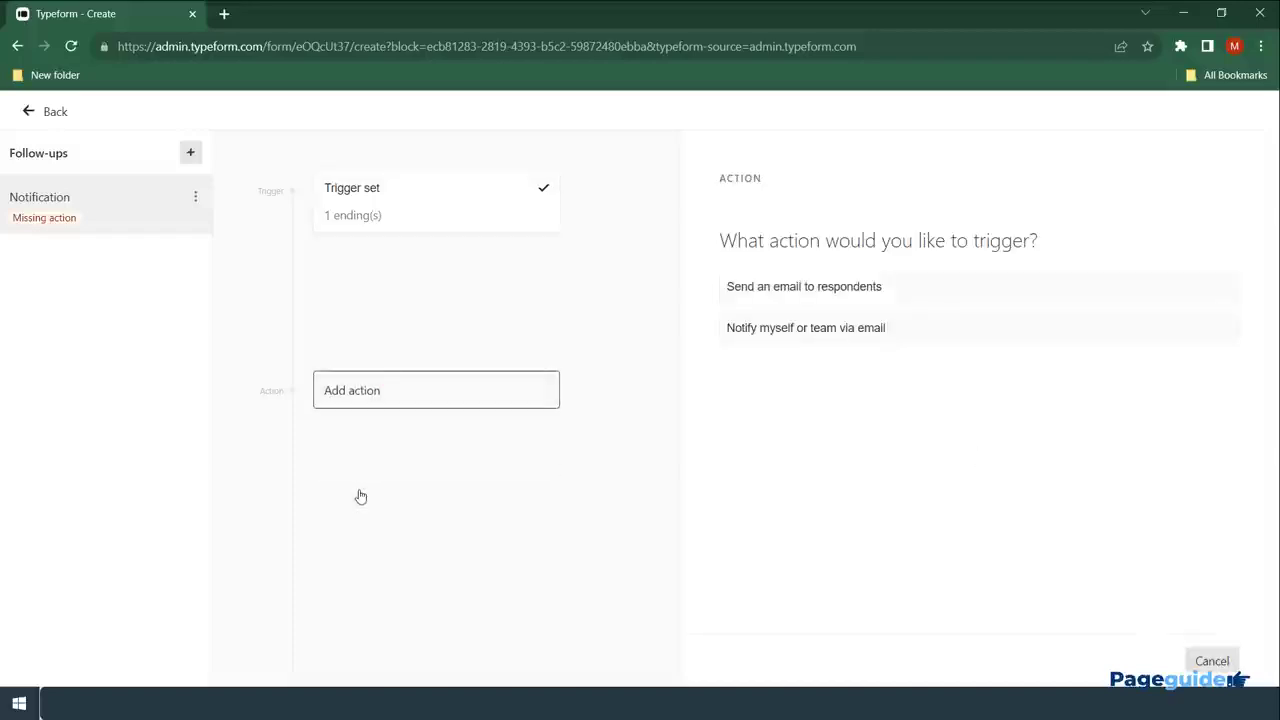
left_click(835, 294)
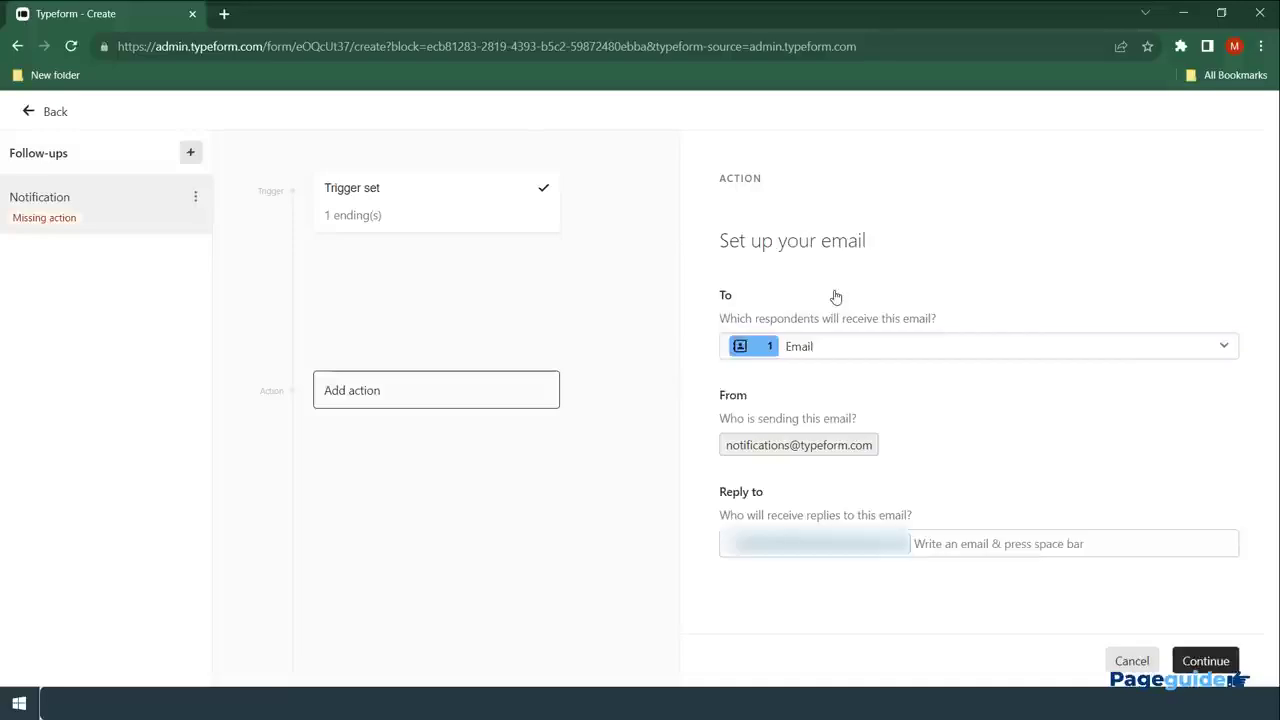
left_click(765, 347)
left_click(765, 347)
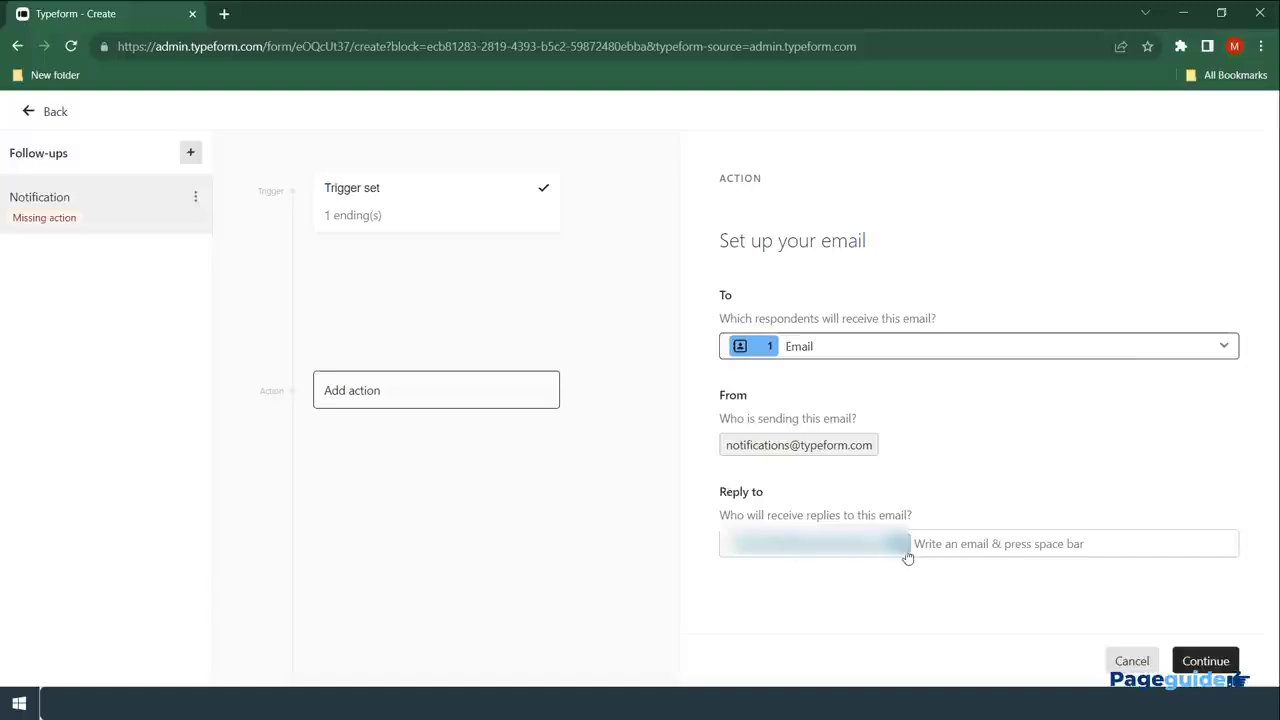
left_click(1190, 660)
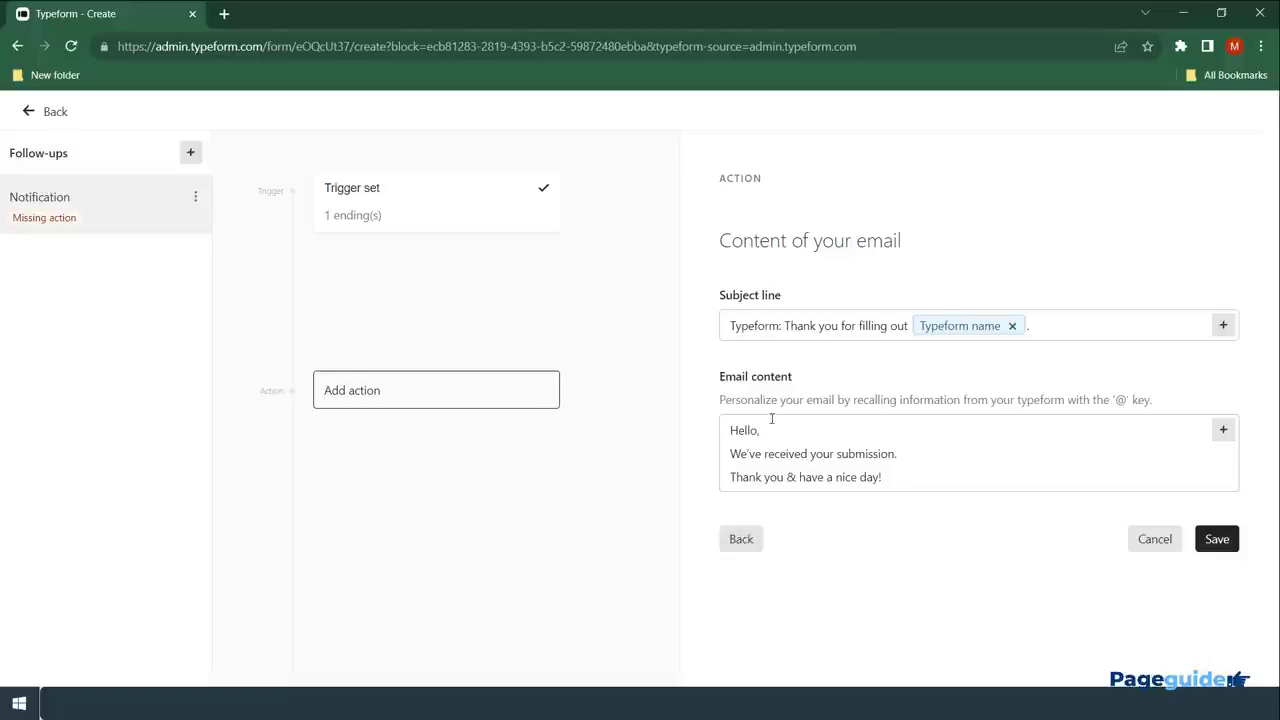
Personalize the email greeting by recalling the First name answer after "Hello", and save the action.
left_click(1222, 431)
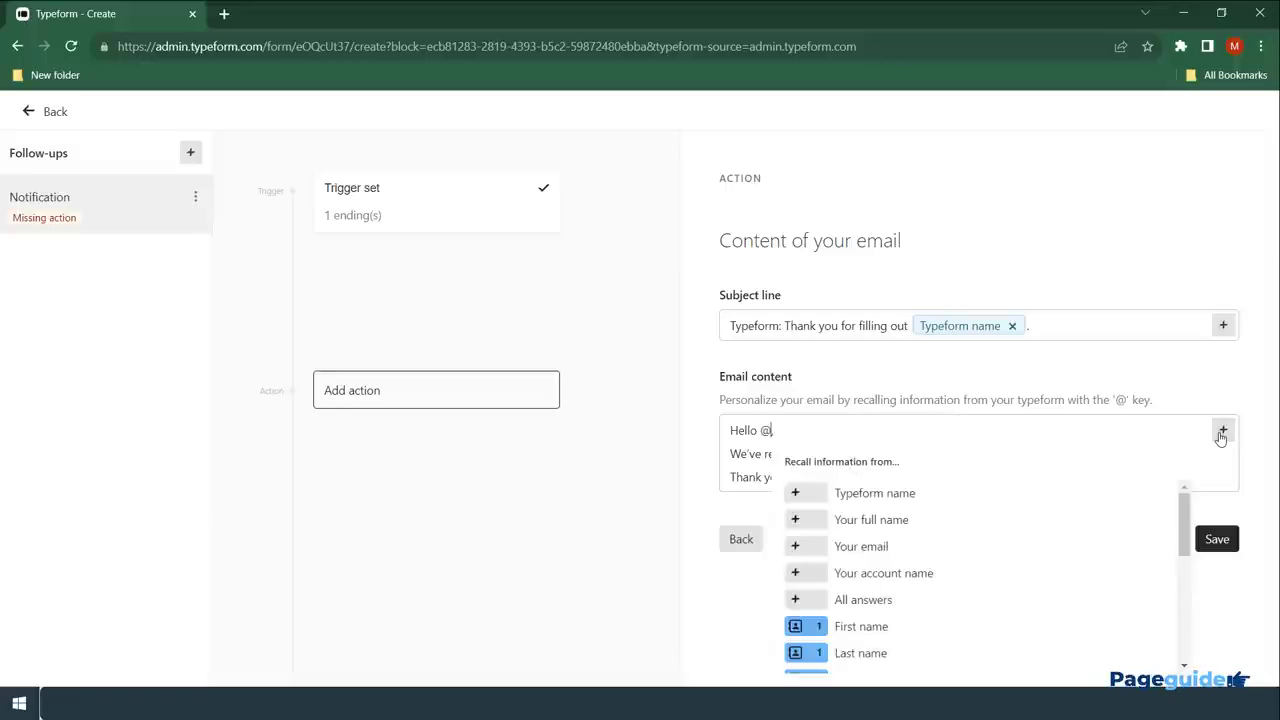
left_click(853, 626)
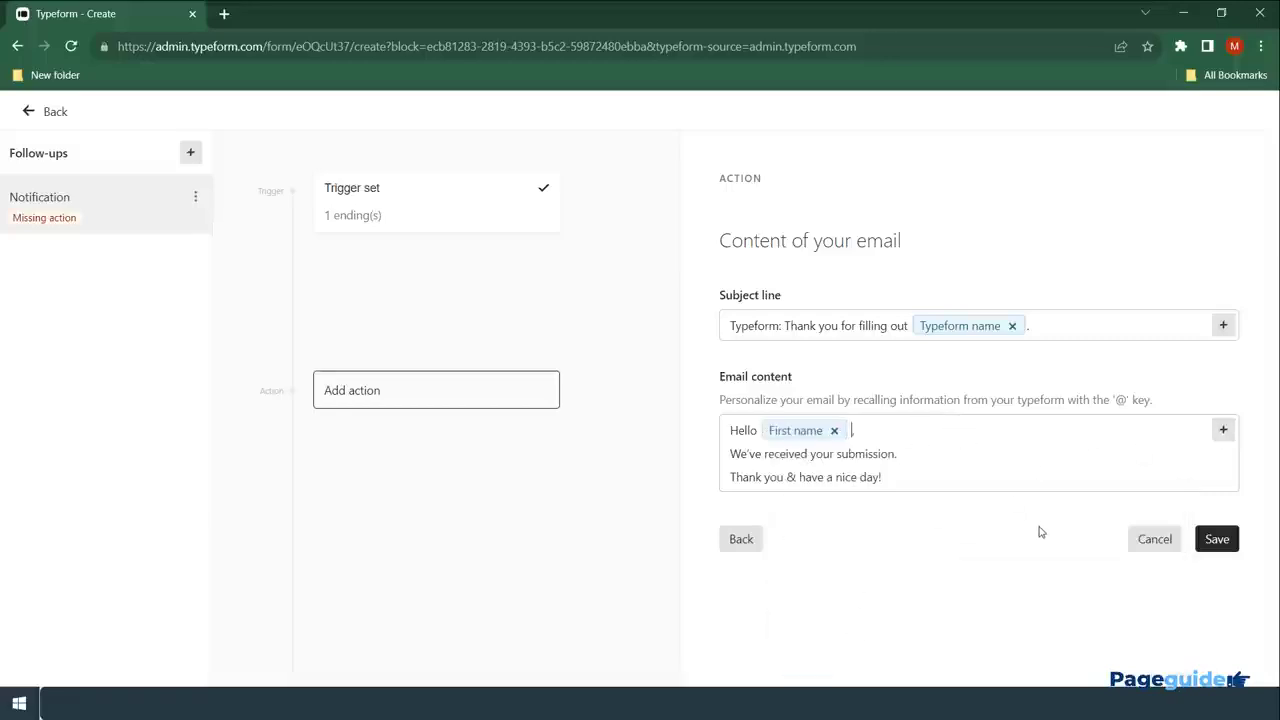
left_click(1214, 540)
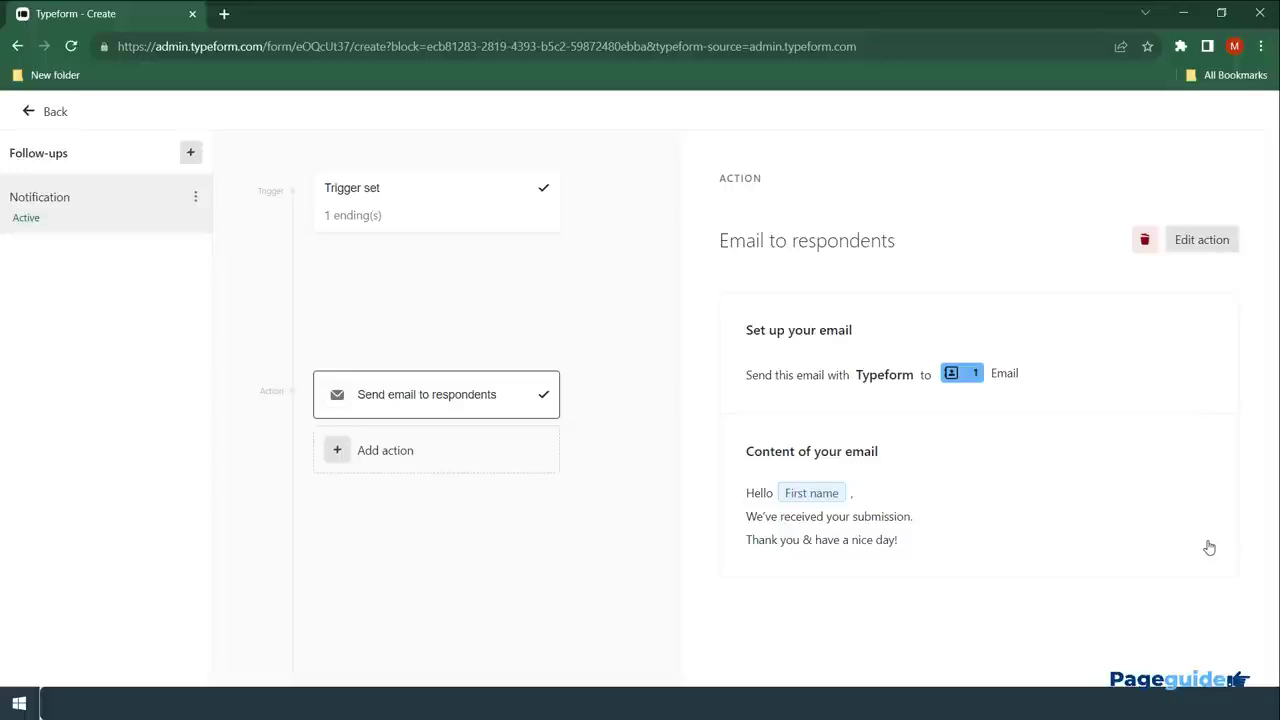
Return to the form editor, reopen the follow-ups to review the Notification follow-up, and go back to the form settings.
left_click(44, 116)
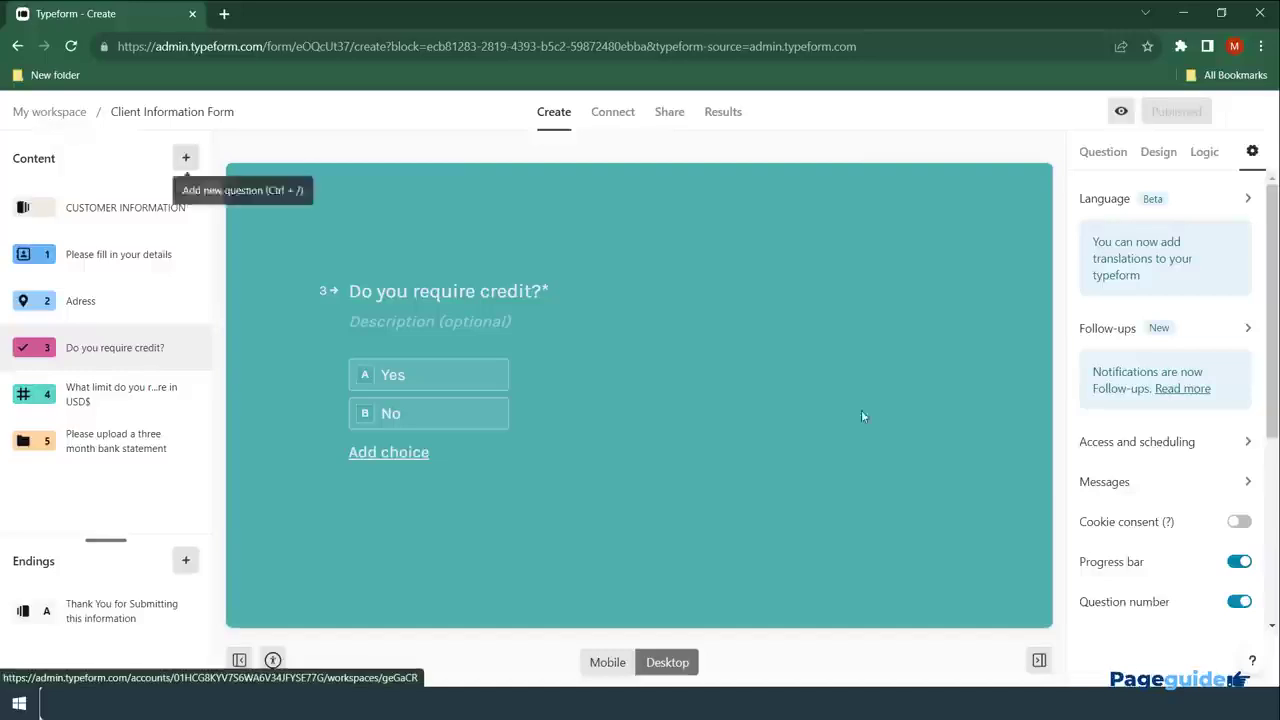
left_click(1189, 340)
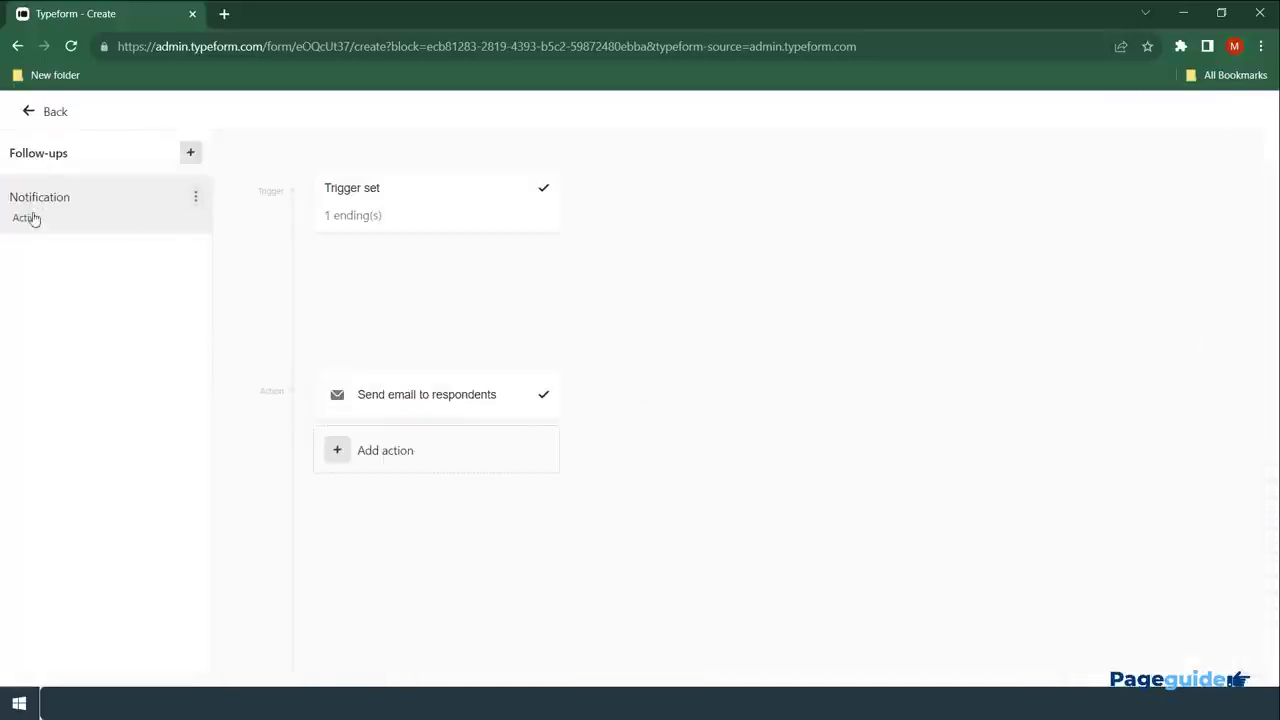
left_click(33, 117)
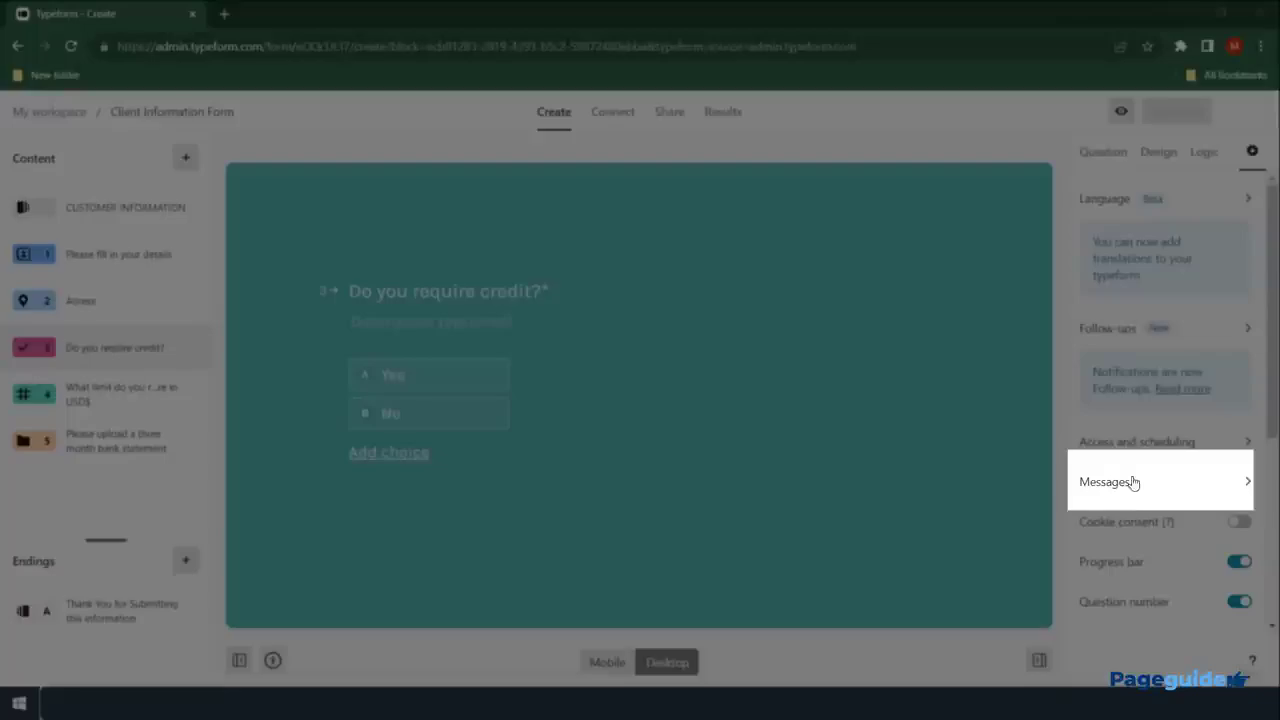
Review the form's customizable messages, including the button hints and error texts for incorrect entries, and close them without changes.
left_click(1133, 484)
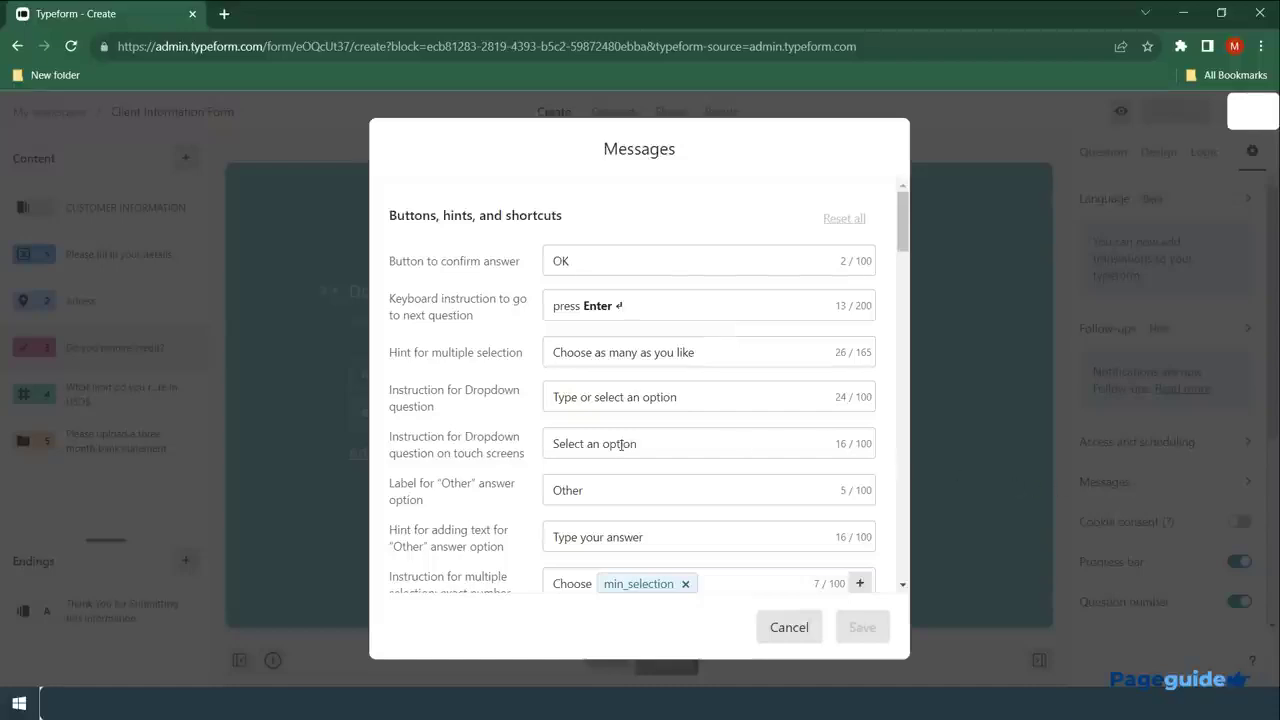
scroll(622, 444, "down", 3)
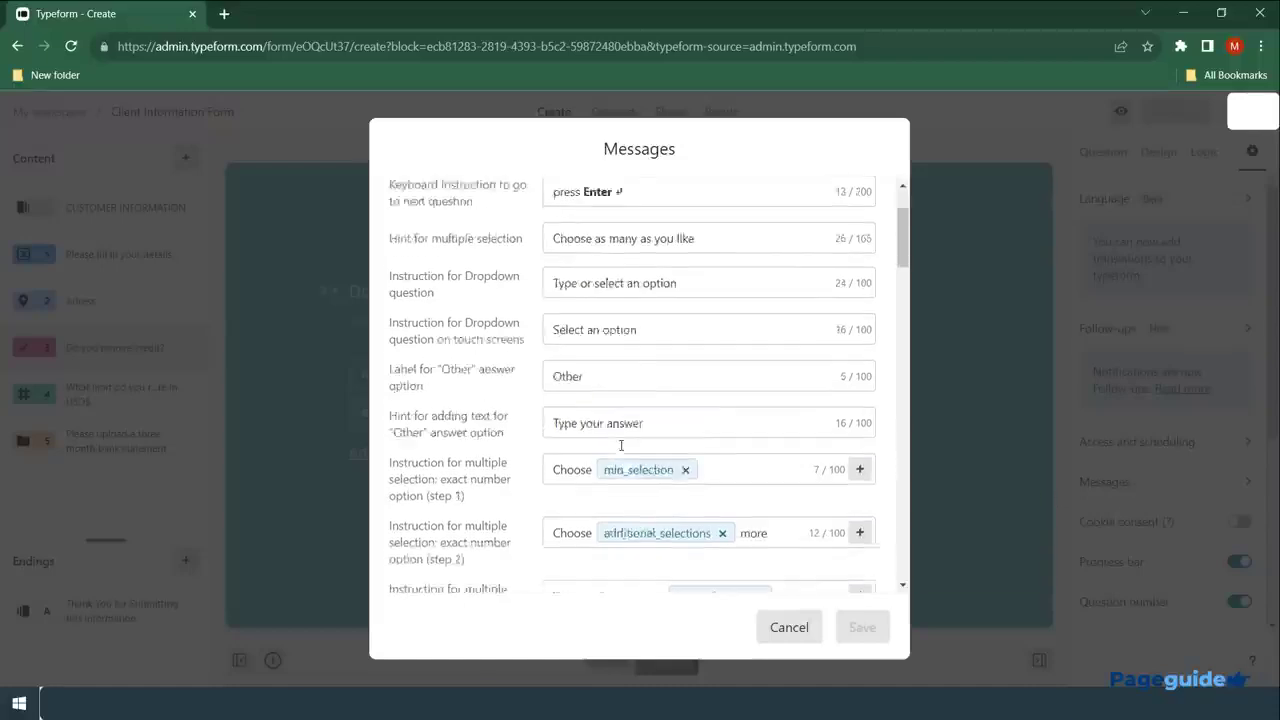
scroll(620, 450, "down", 7)
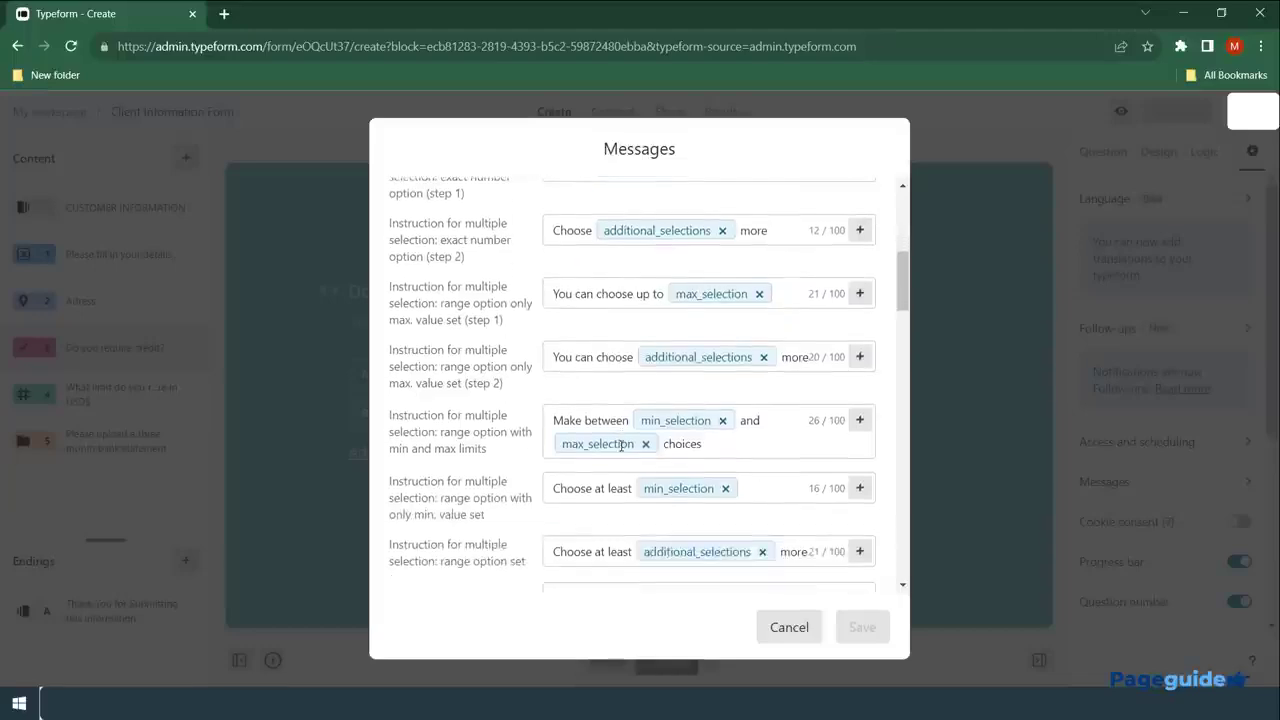
scroll(620, 450, "down", 5)
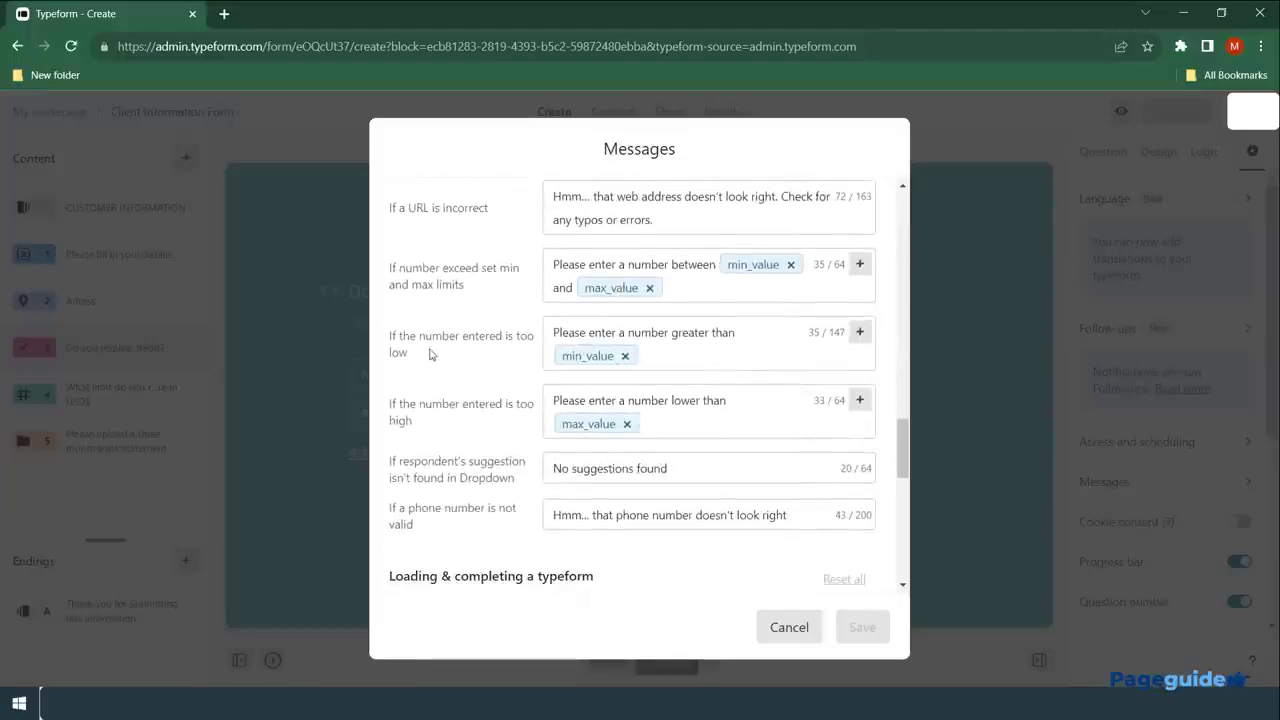
scroll(428, 354, "up", 4)
scroll(430, 355, "down", 3)
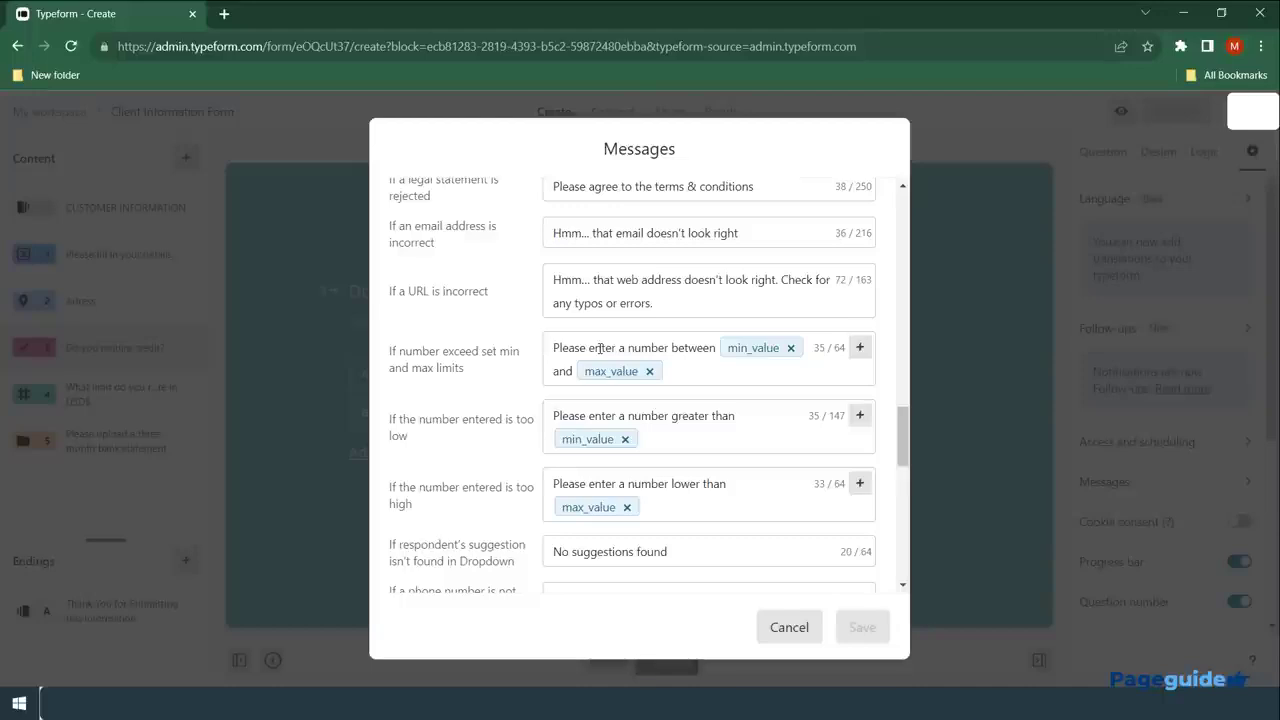
left_click(786, 626)
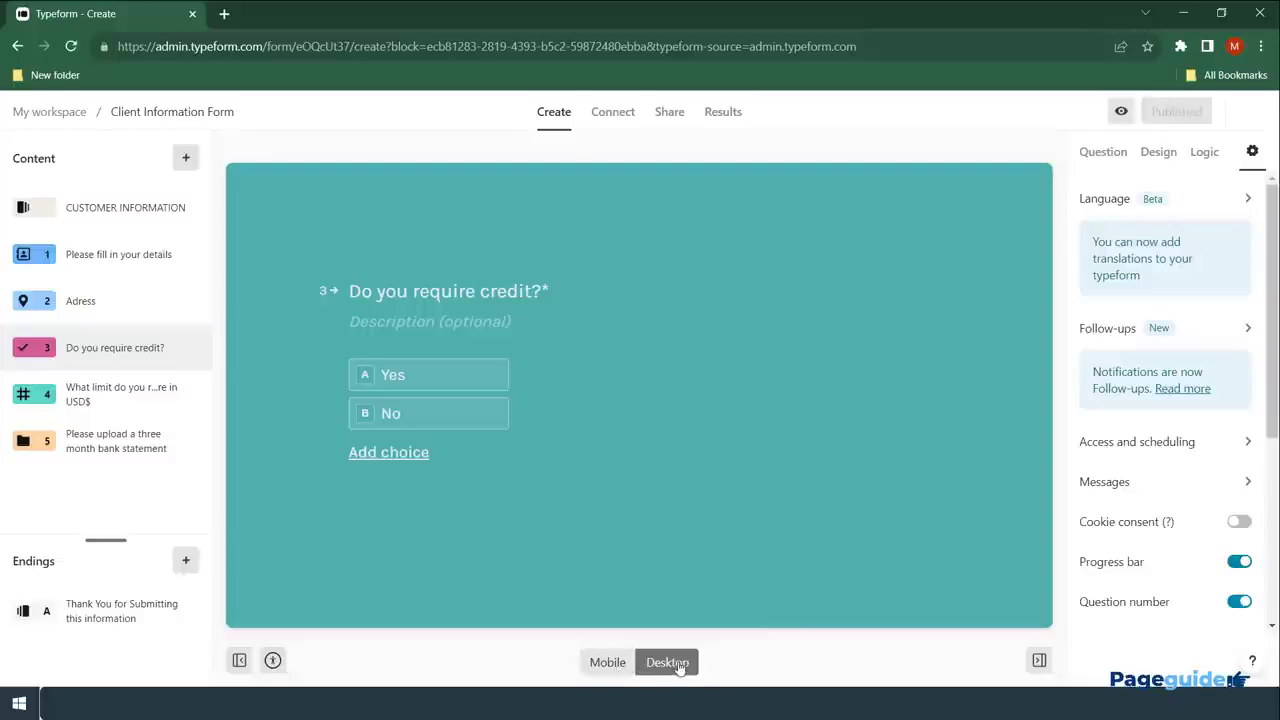
Preview the CUSTOMER INFORMATION welcome screen and the "Please fill in your details" question in the mobile view.
left_click(115, 204)
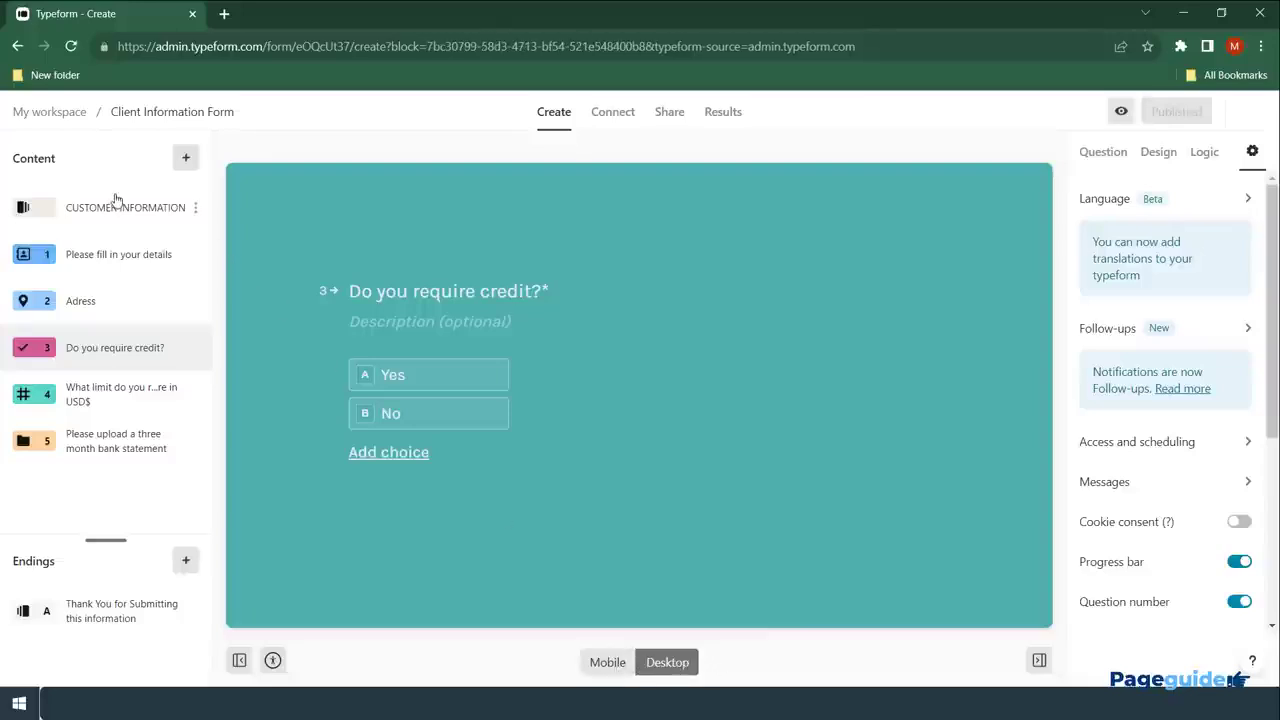
left_click(595, 664)
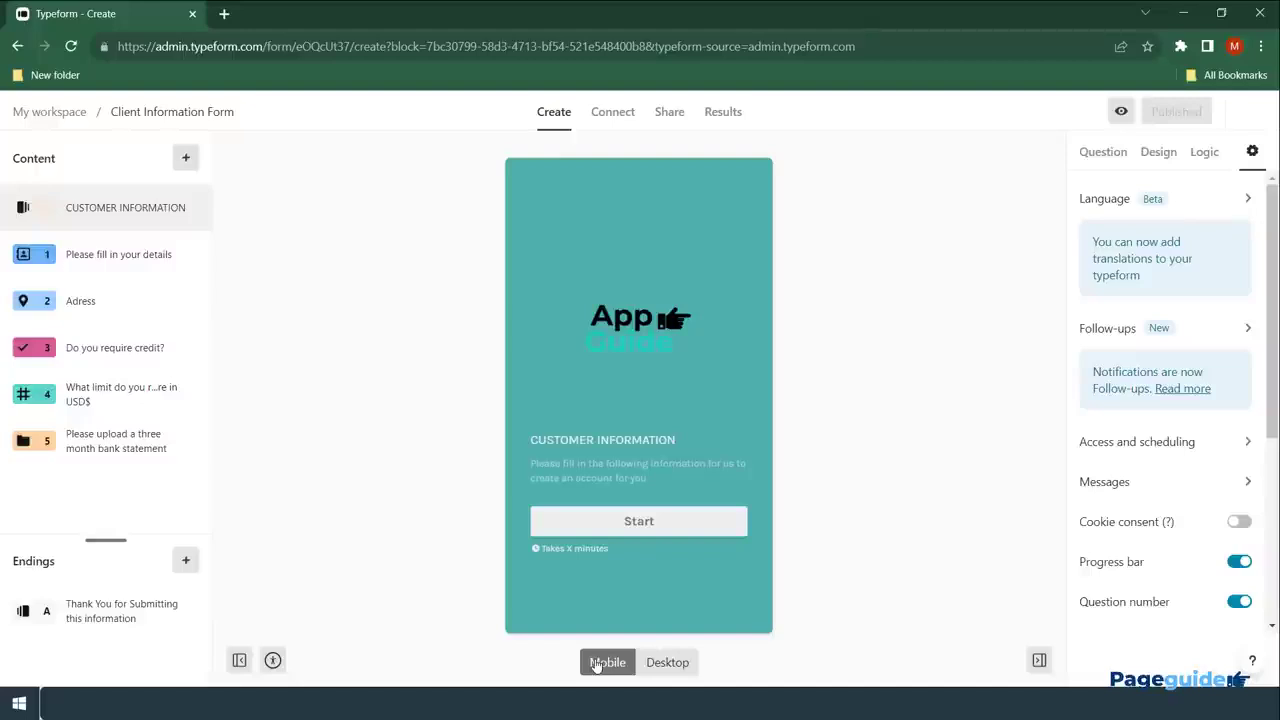
left_click(145, 264)
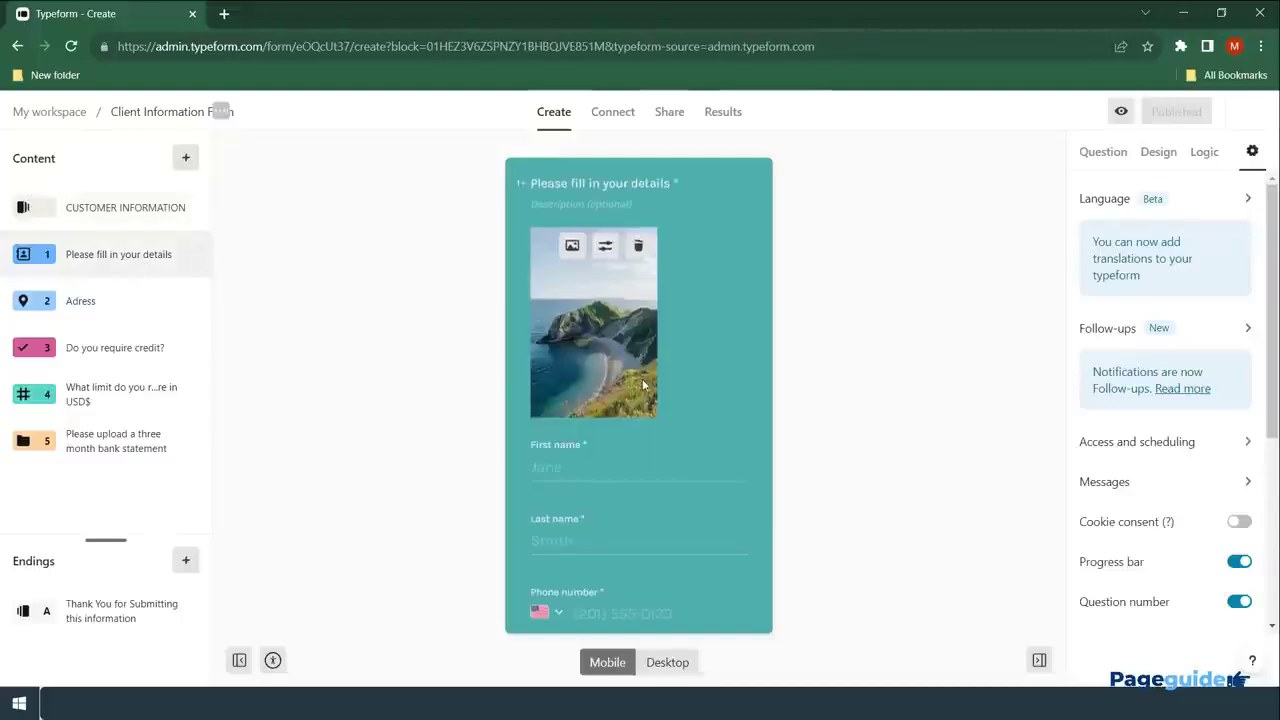
scroll(642, 385, "down", 2)
scroll(642, 401, "up", 2)
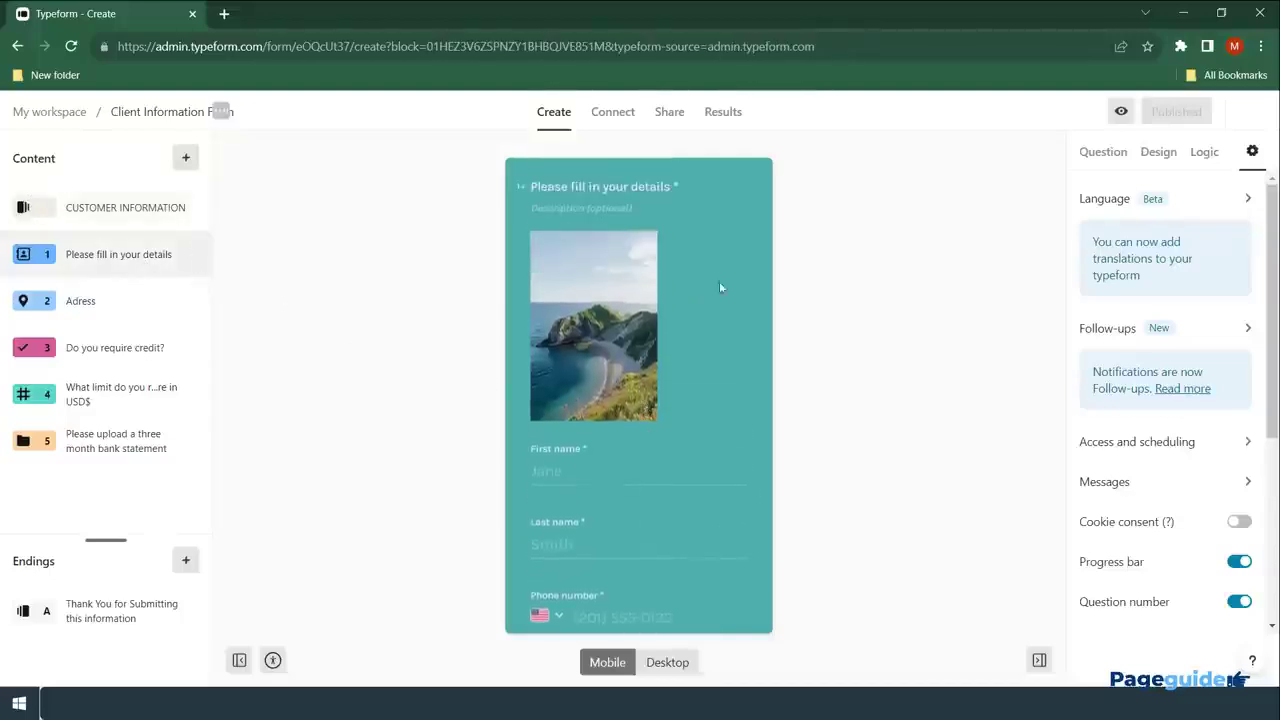
Set the mobile layout of the "Please fill in your details" question to the full-width image above the text.
left_click(1110, 168)
scroll(1160, 485, "down", 2)
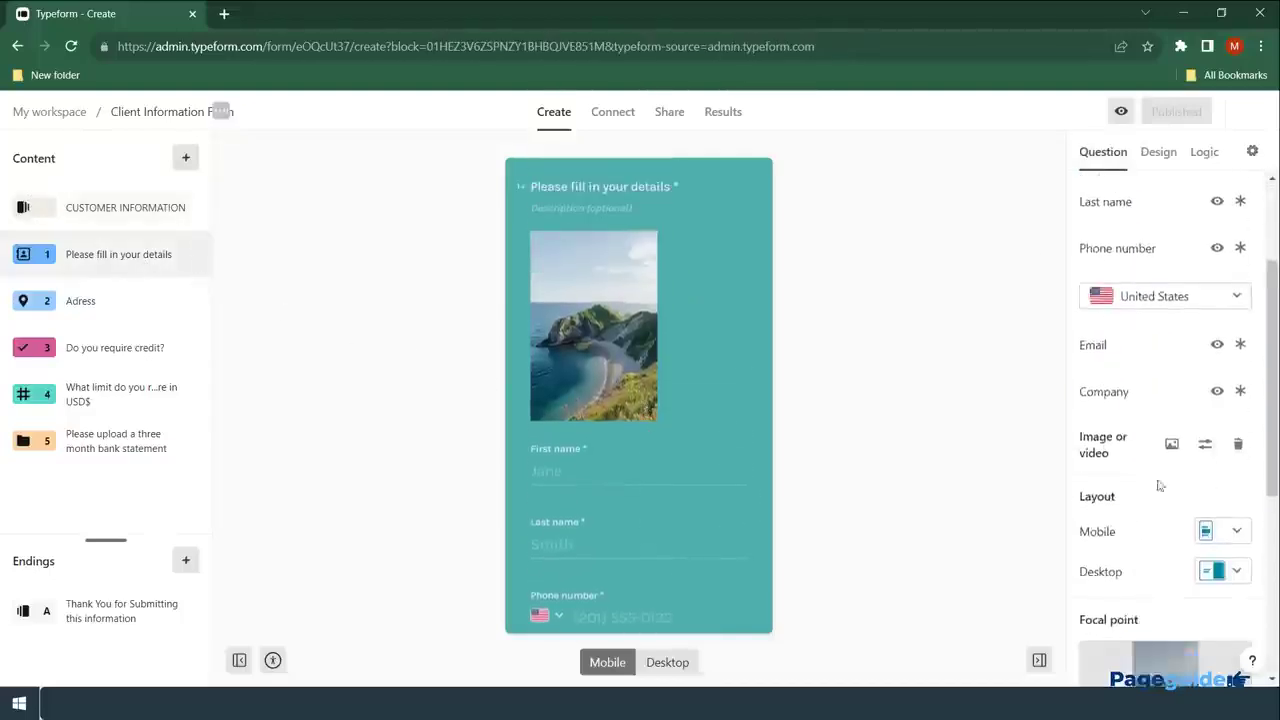
left_click(1232, 533)
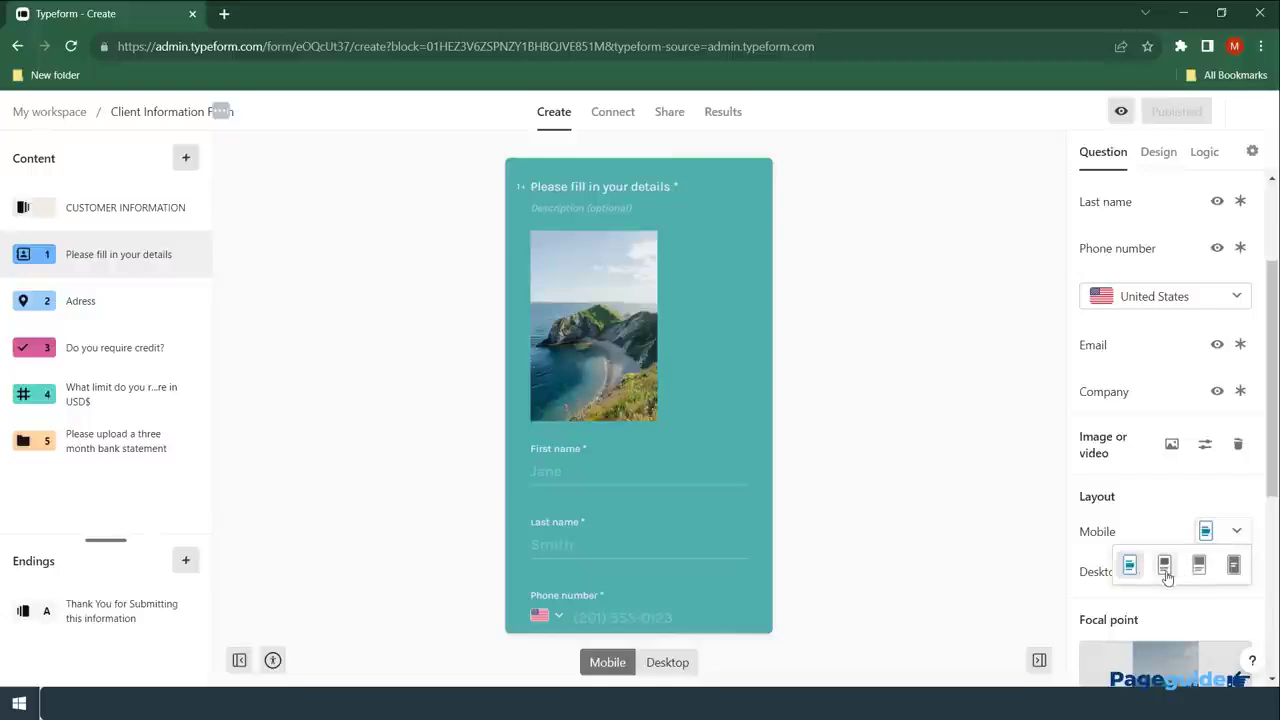
left_click(1165, 566)
left_click(1199, 566)
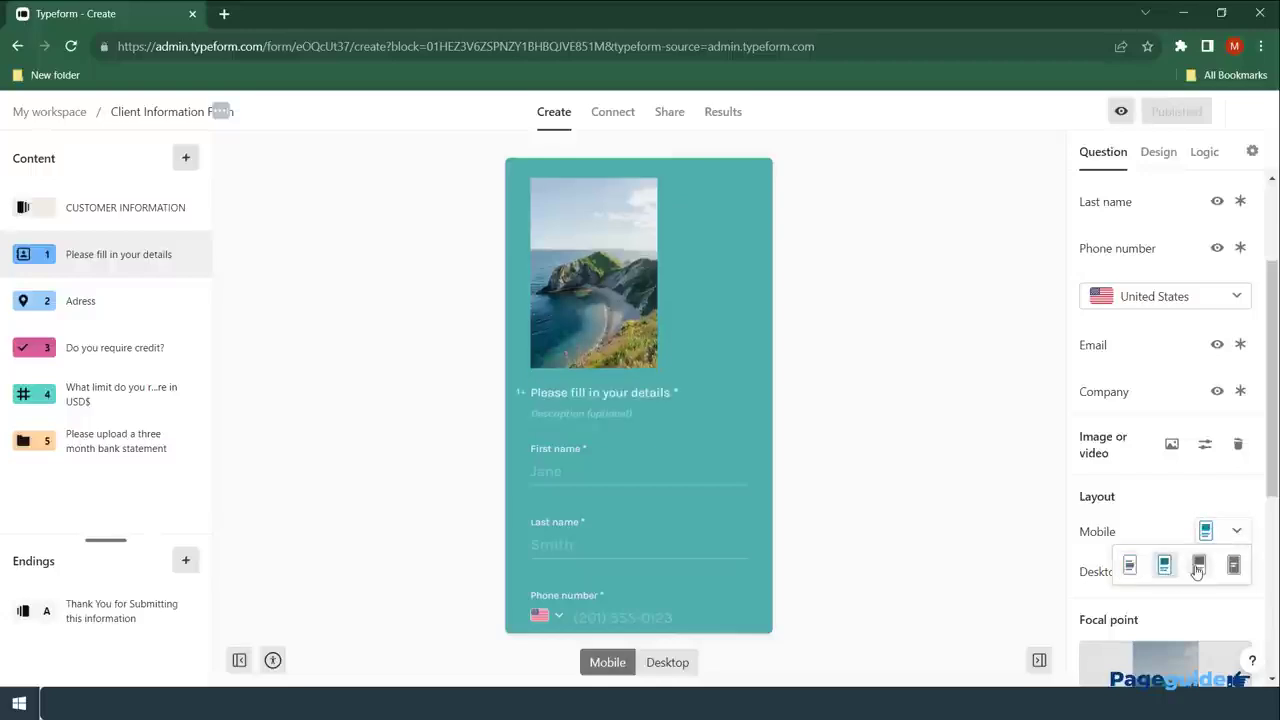
scroll(626, 320, "down", 2)
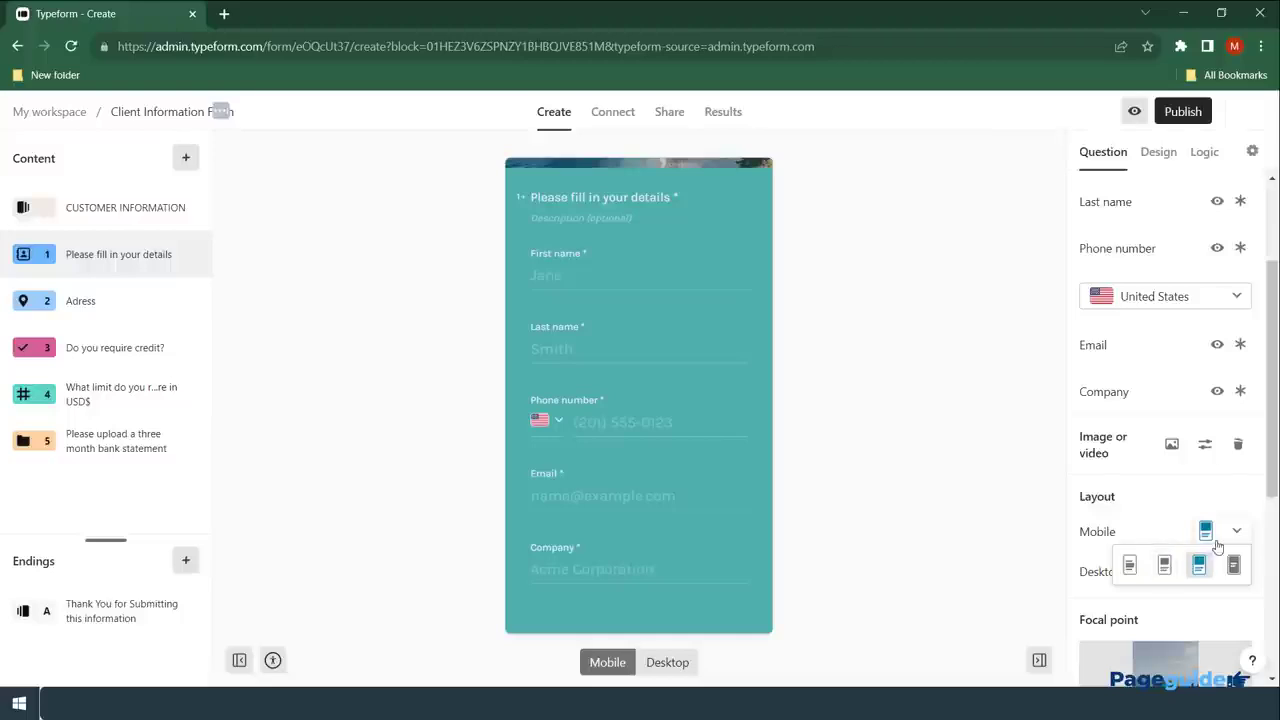
left_click(1032, 509)
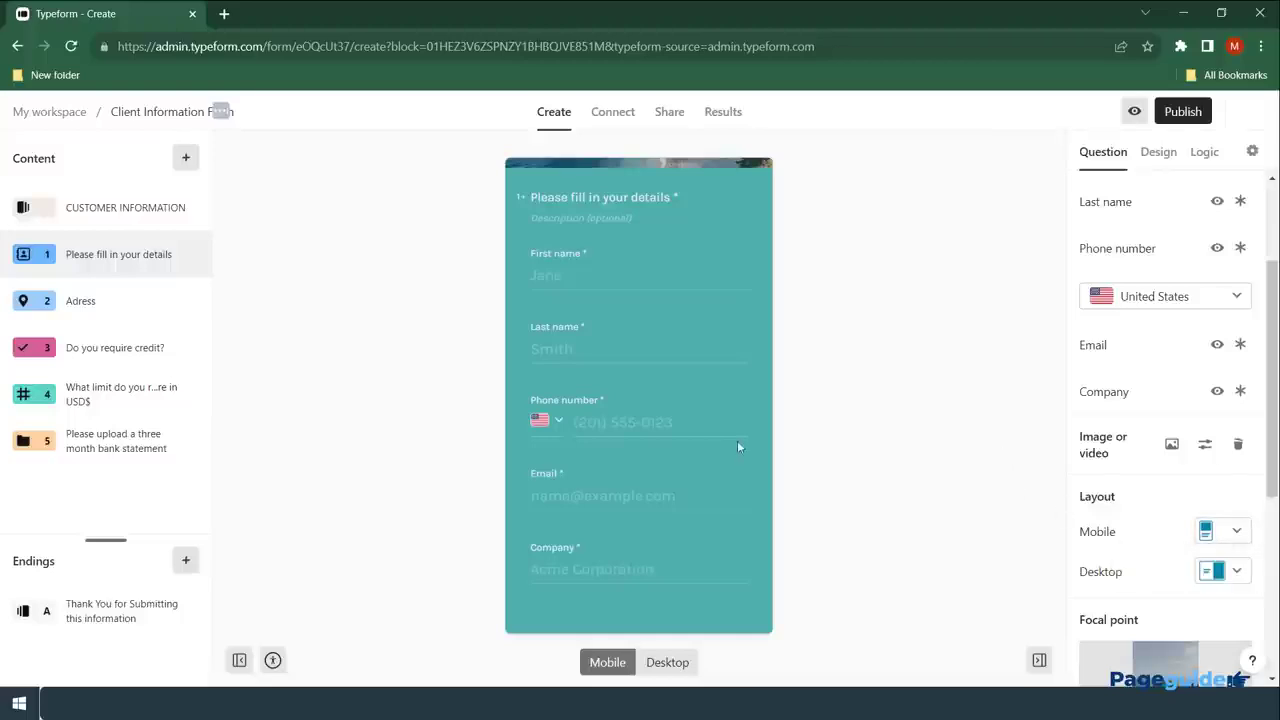
scroll(740, 448, "up", 2)
Try the mobile layout with the inset image above the question, and switch back to the full-width image layout.
left_click(1229, 540)
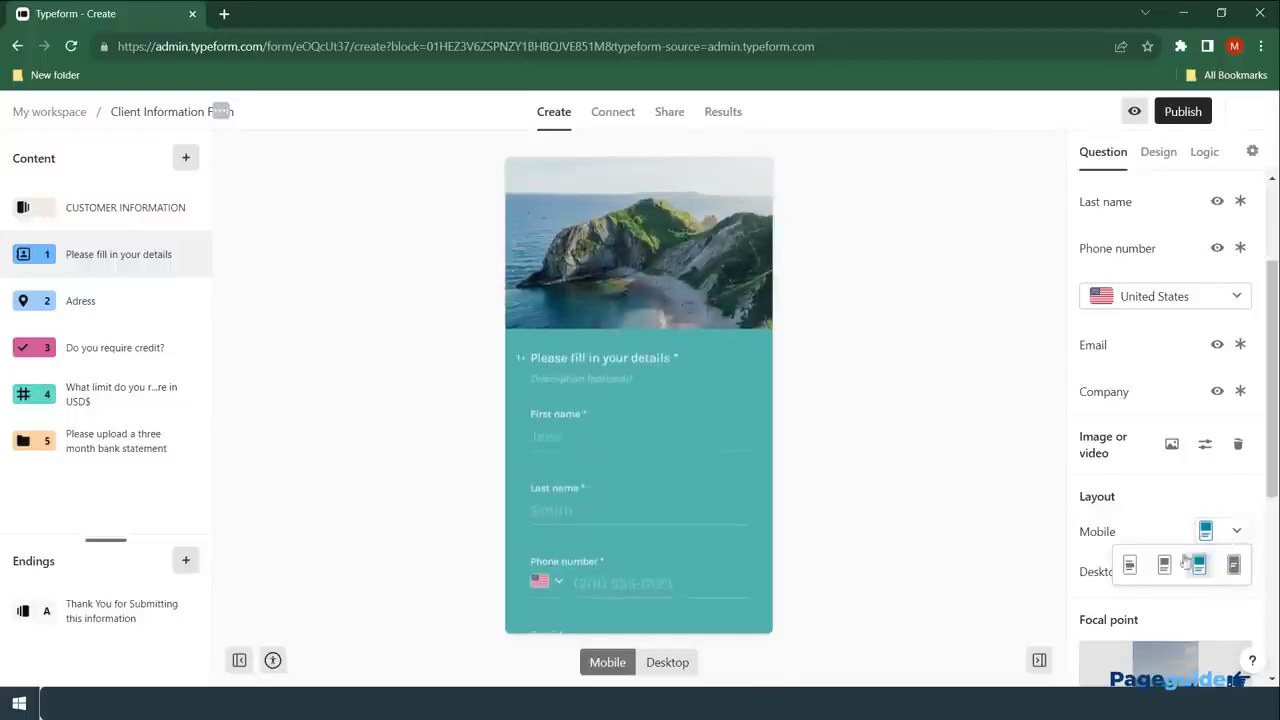
left_click(1164, 565)
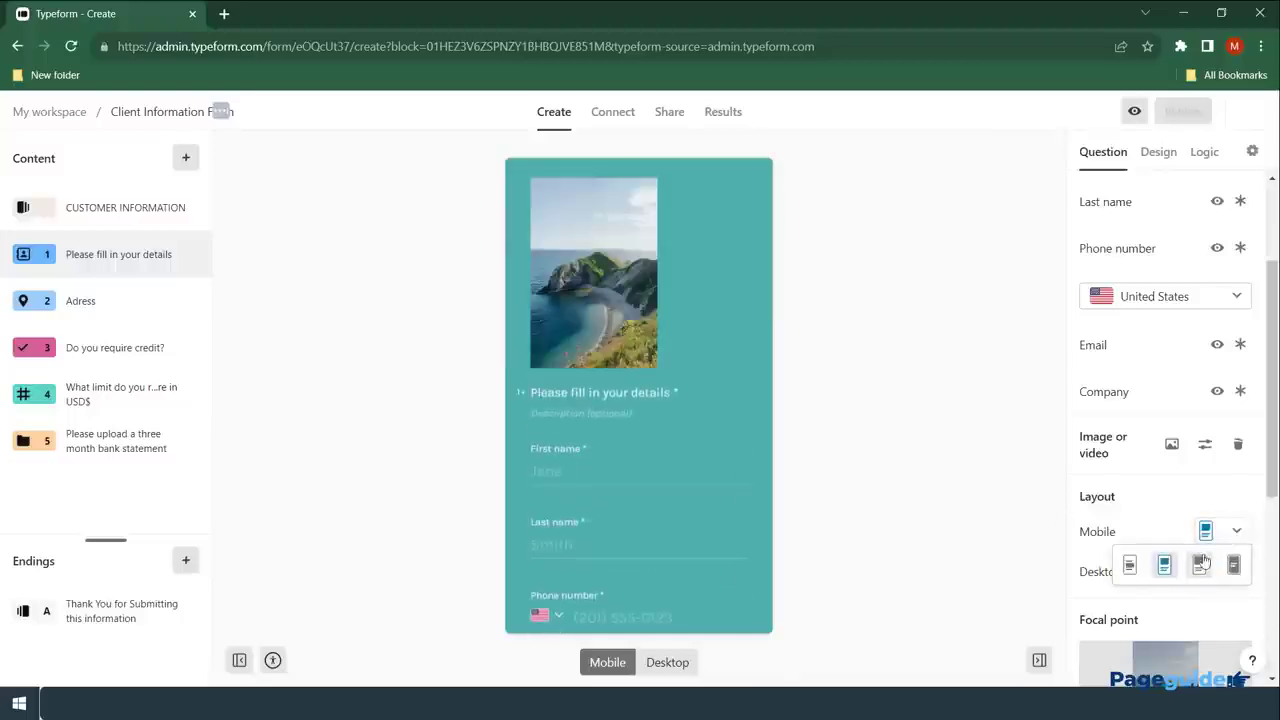
left_click(1199, 565)
scroll(635, 490, "down", 2)
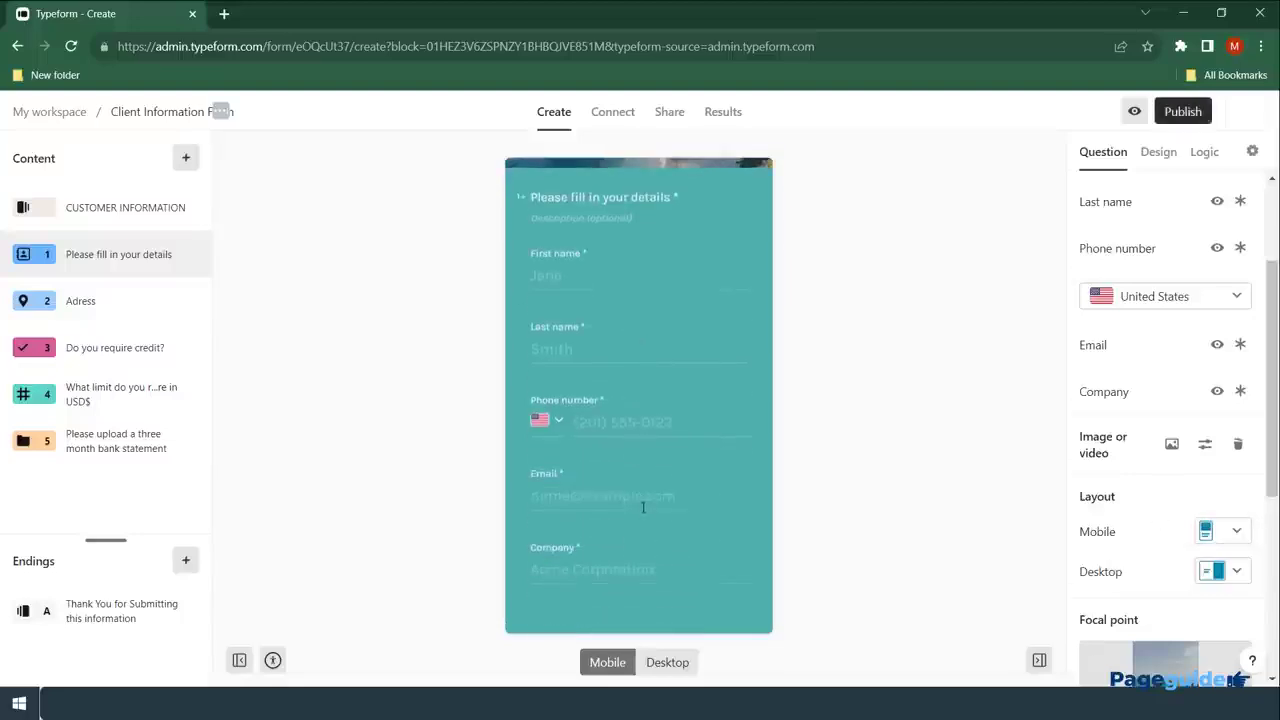
scroll(644, 509, "up", 2)
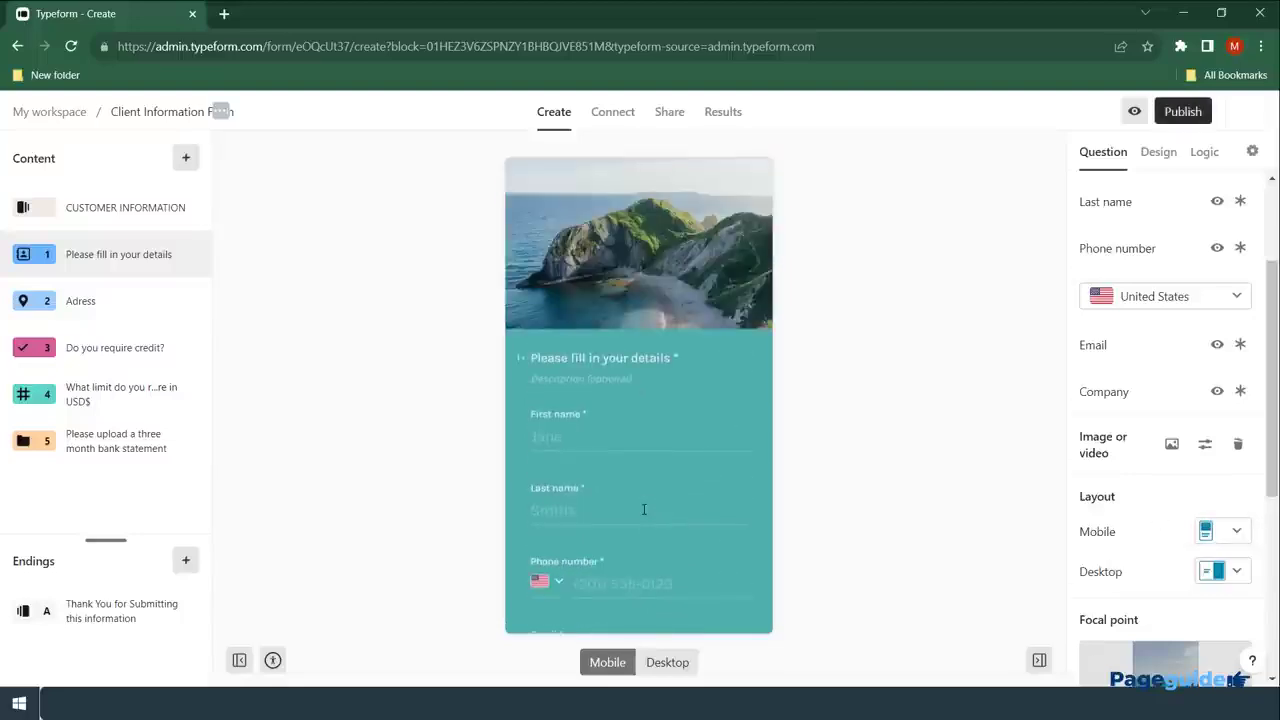
Switch the preview to desktop and publish the form's changes, closing the link sharing options.
left_click(655, 664)
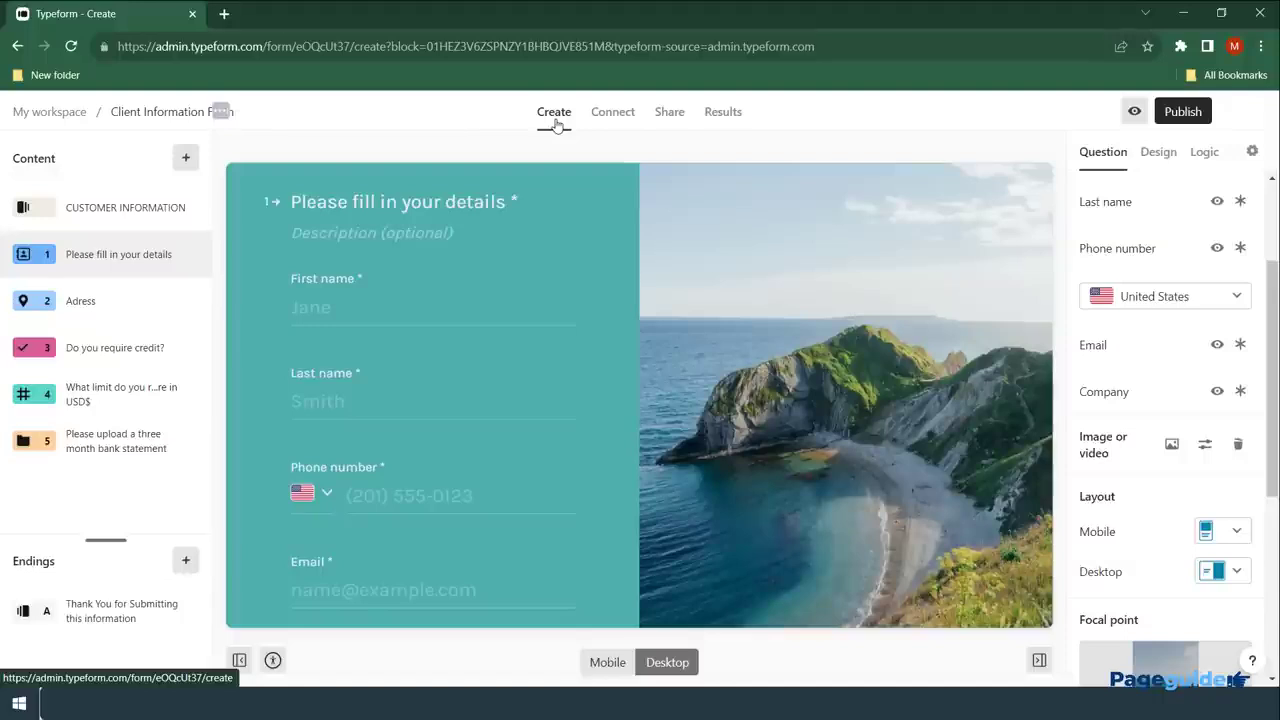
left_click(1203, 120)
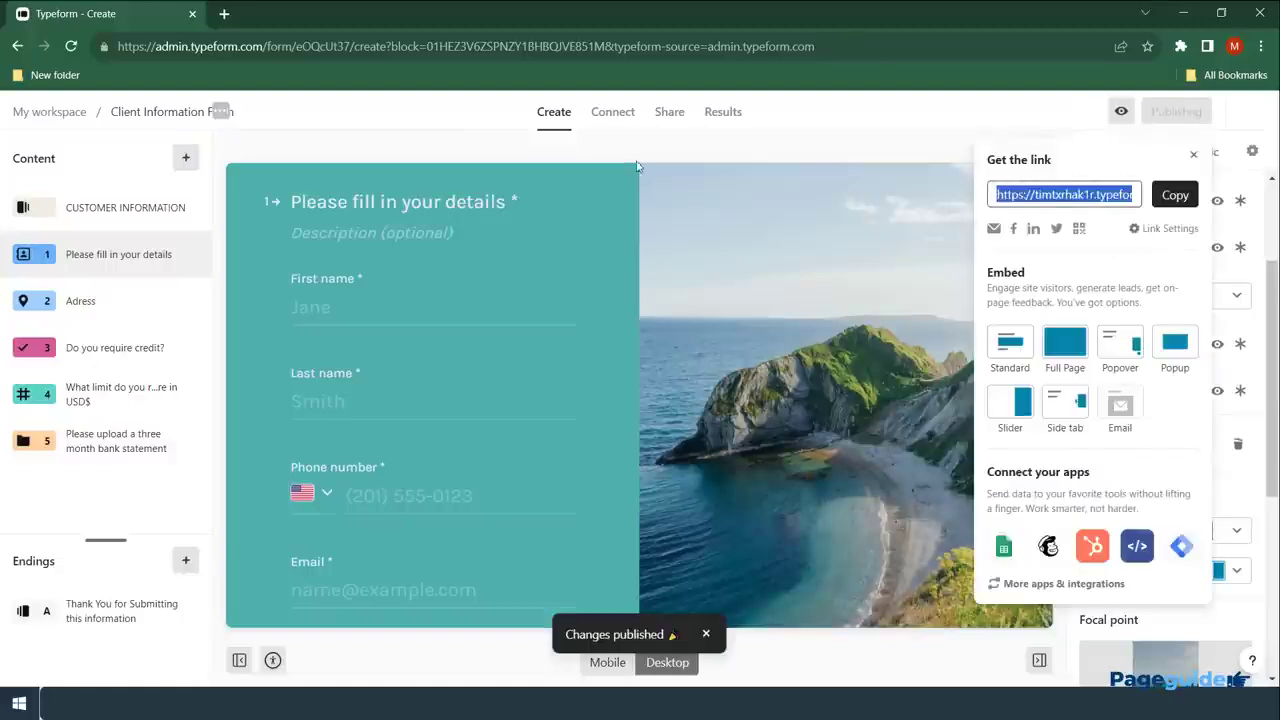
left_click(1193, 155)
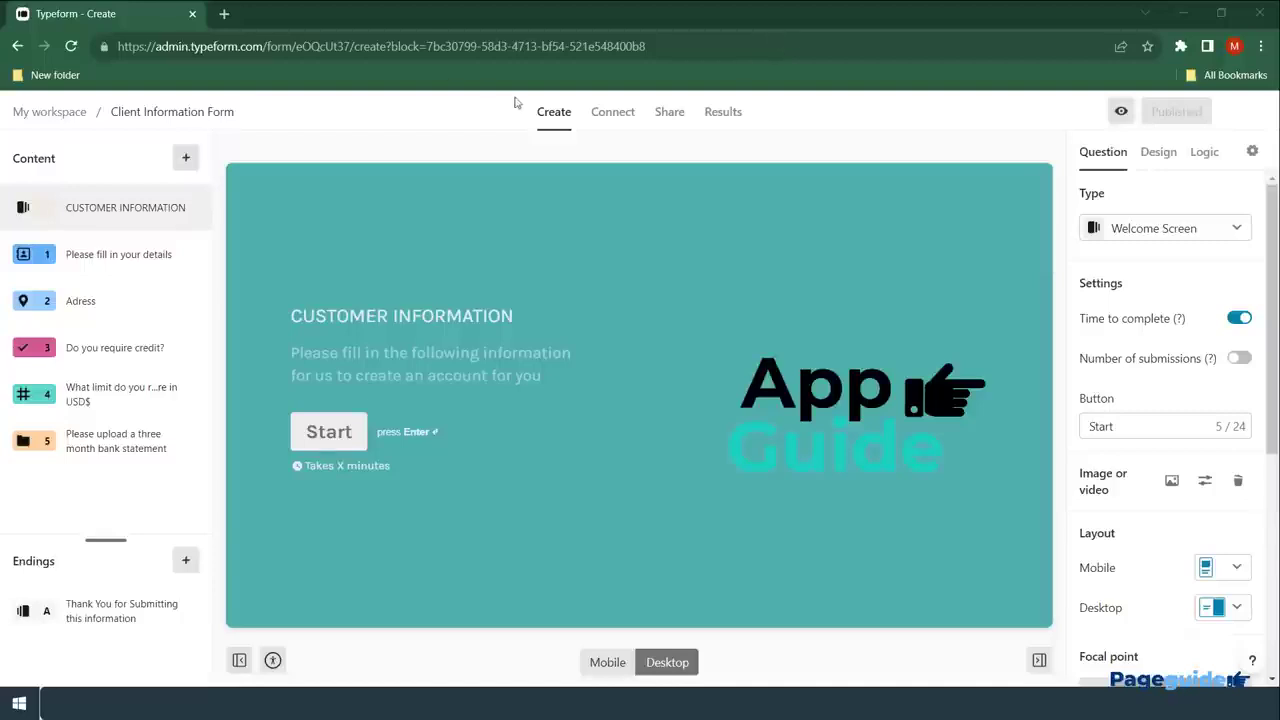
Start the Google Sheets integration for the Client Information Form and connect it to the Google account.
left_click(621, 126)
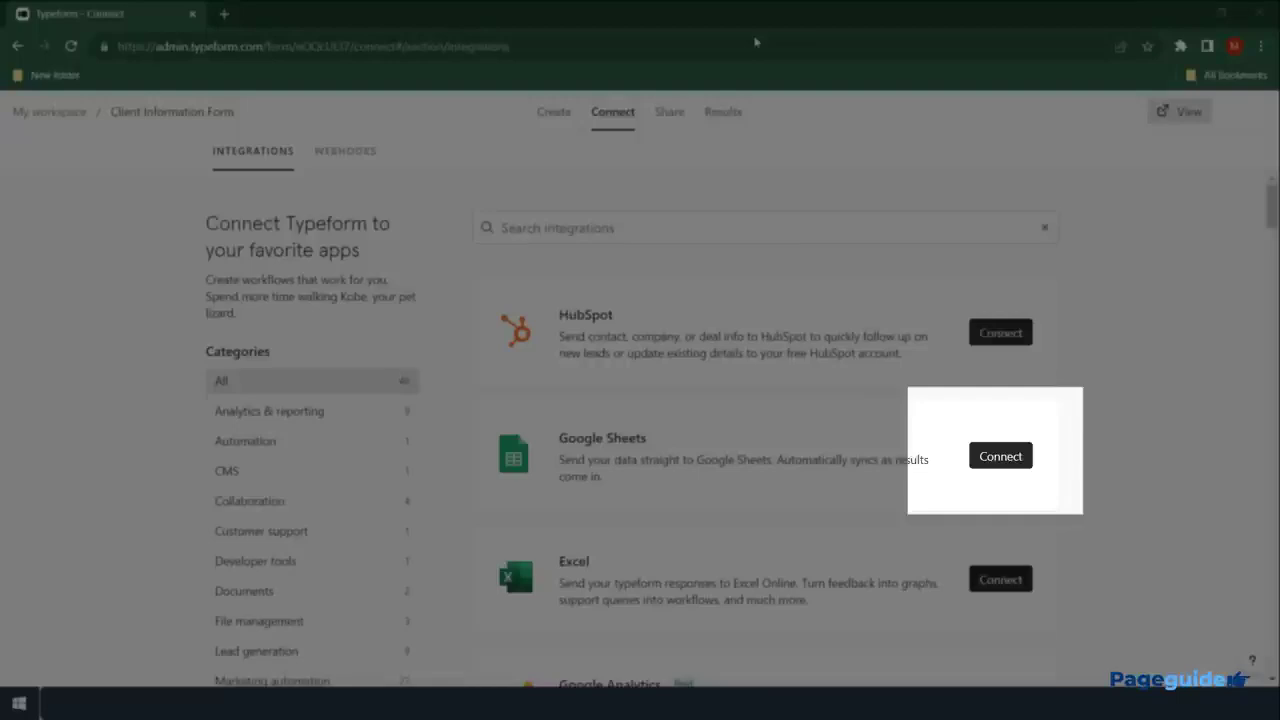
left_click(986, 464)
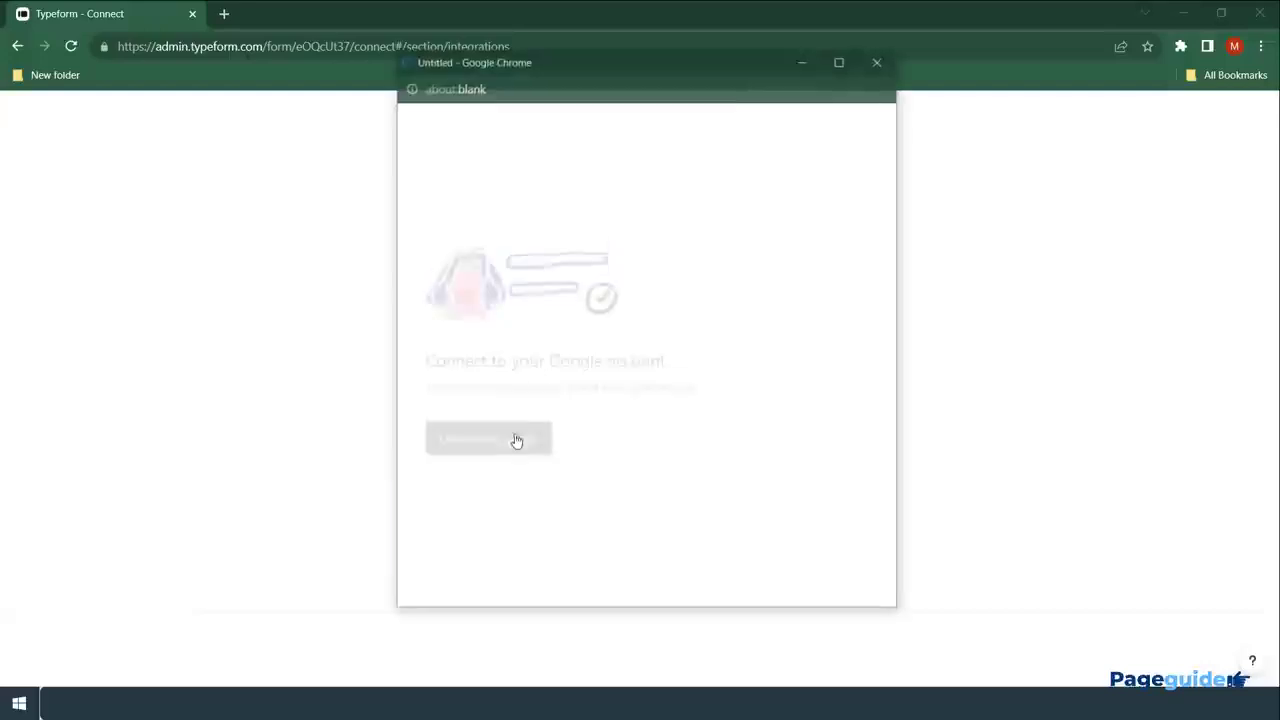
left_click(514, 440)
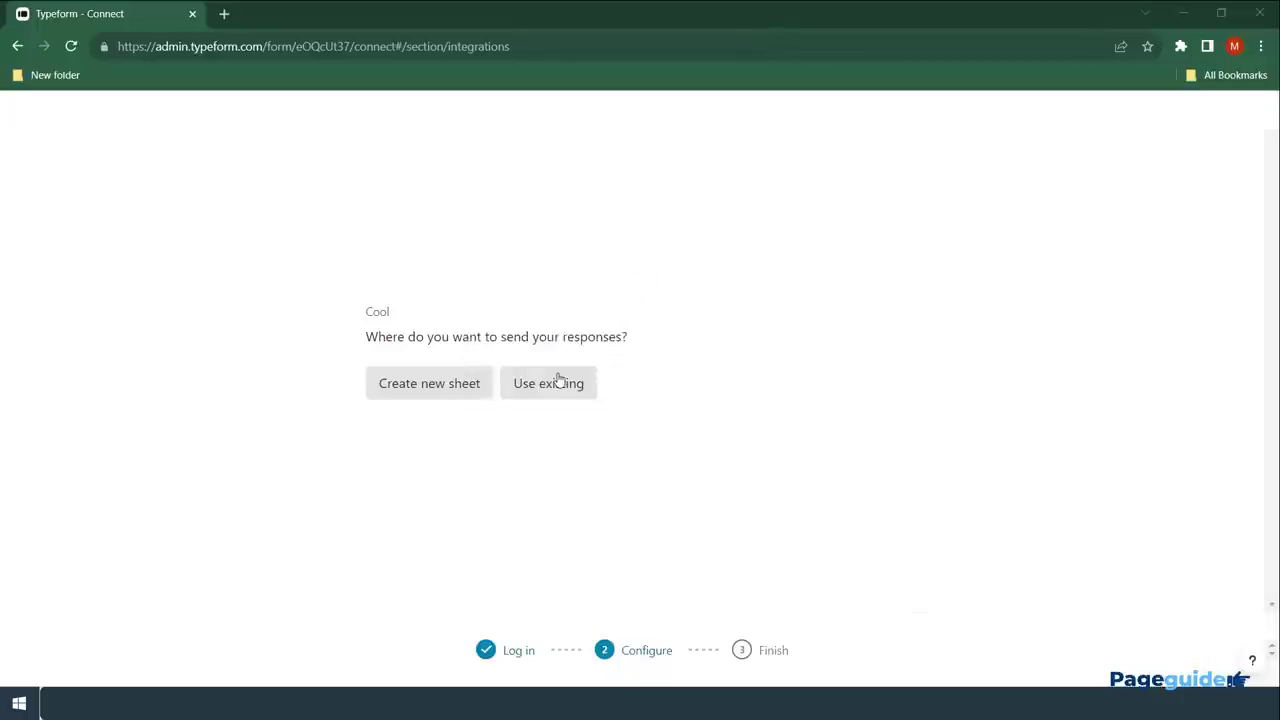
Send the responses to an existing Google spreadsheet by pasting its URL, and activate the integration.
left_click(557, 383)
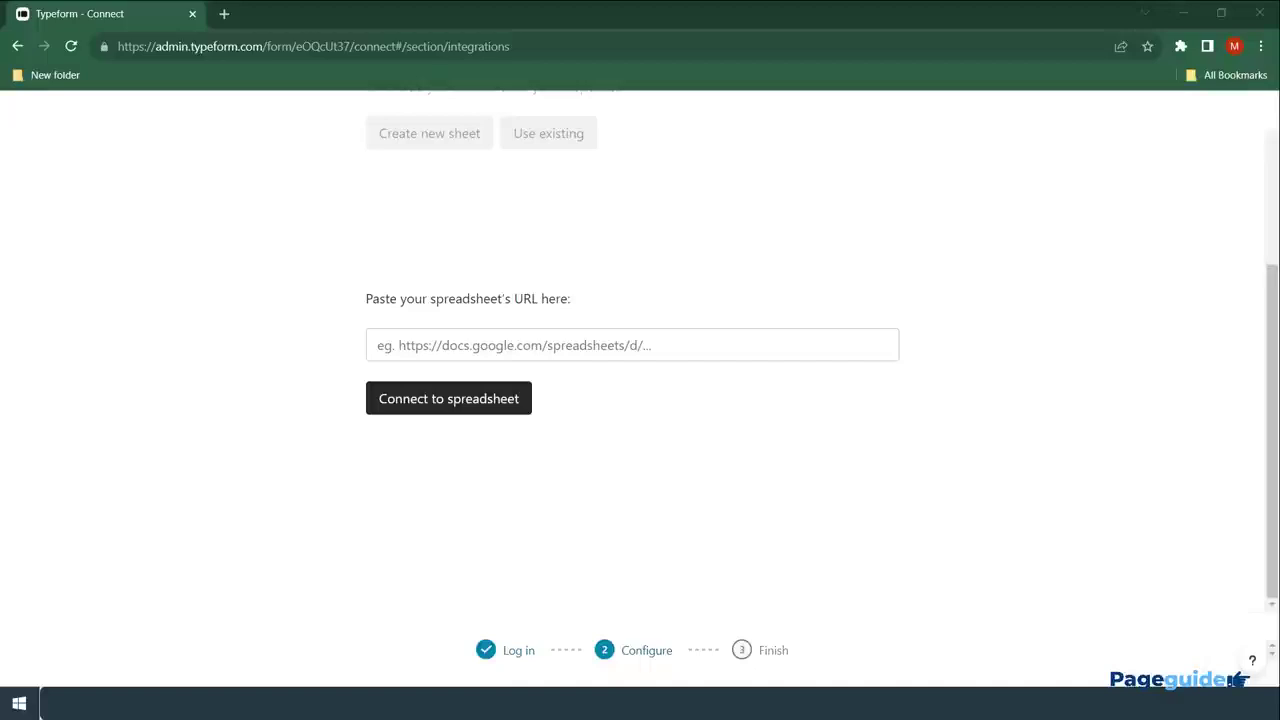
right_click(552, 345)
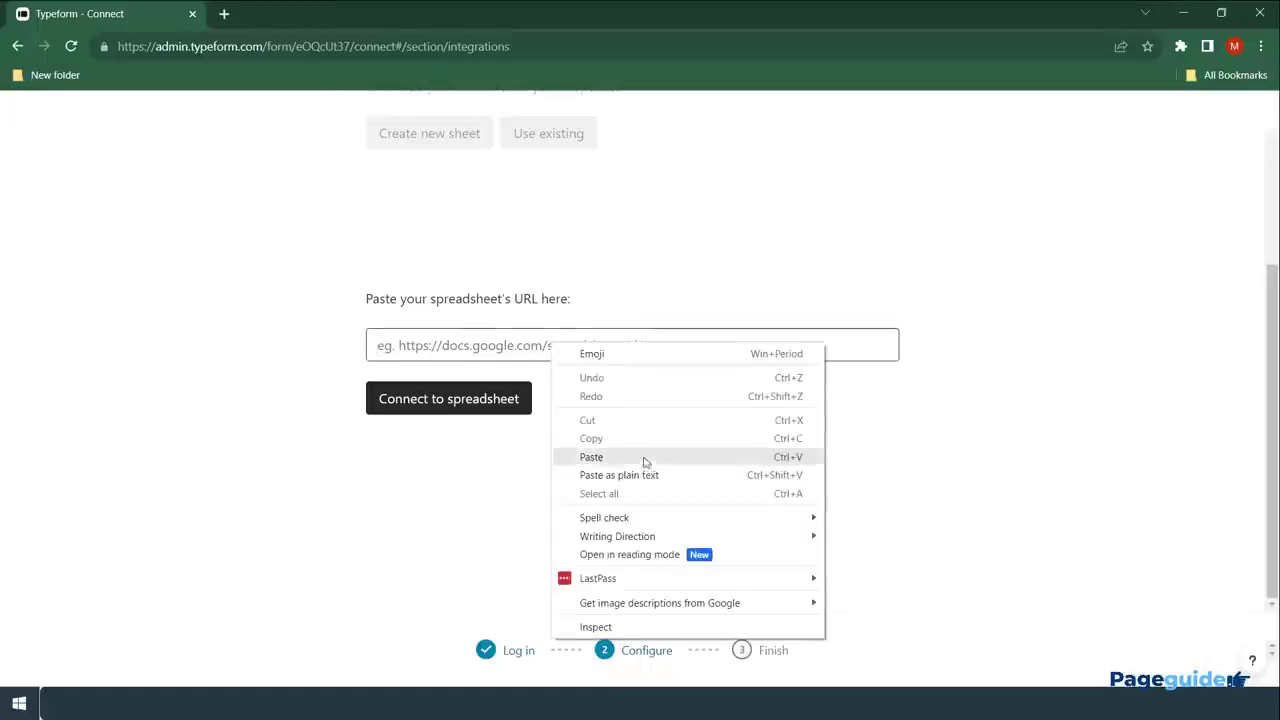
left_click(591, 457)
left_click(474, 401)
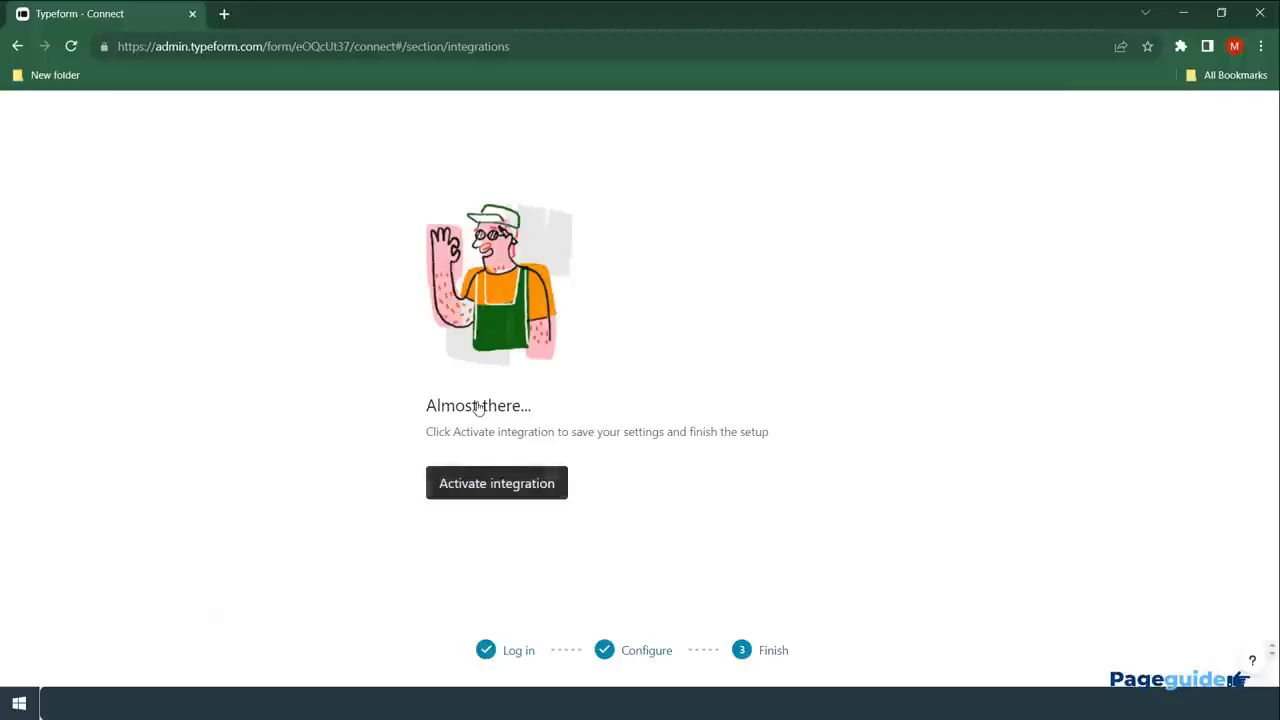
left_click(485, 496)
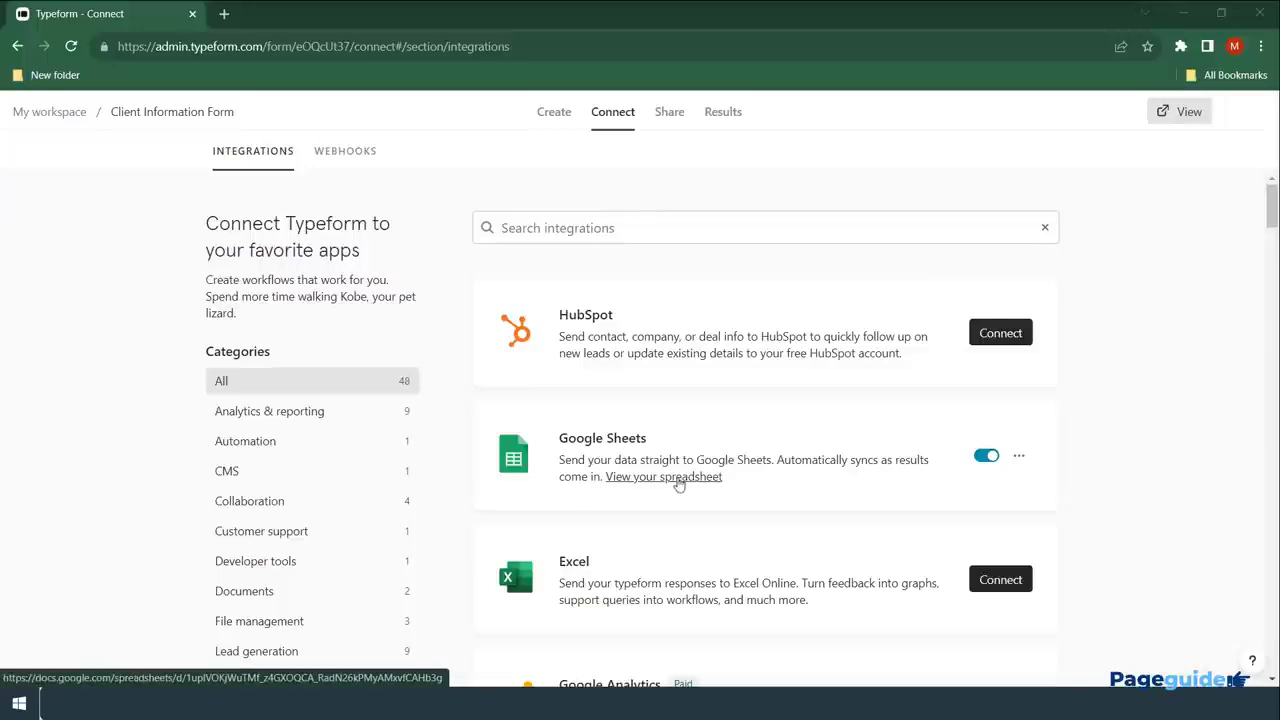
Open the linked spreadsheet to check its response columns, and return to Typeform to browse the other available integrations.
left_click(678, 484)
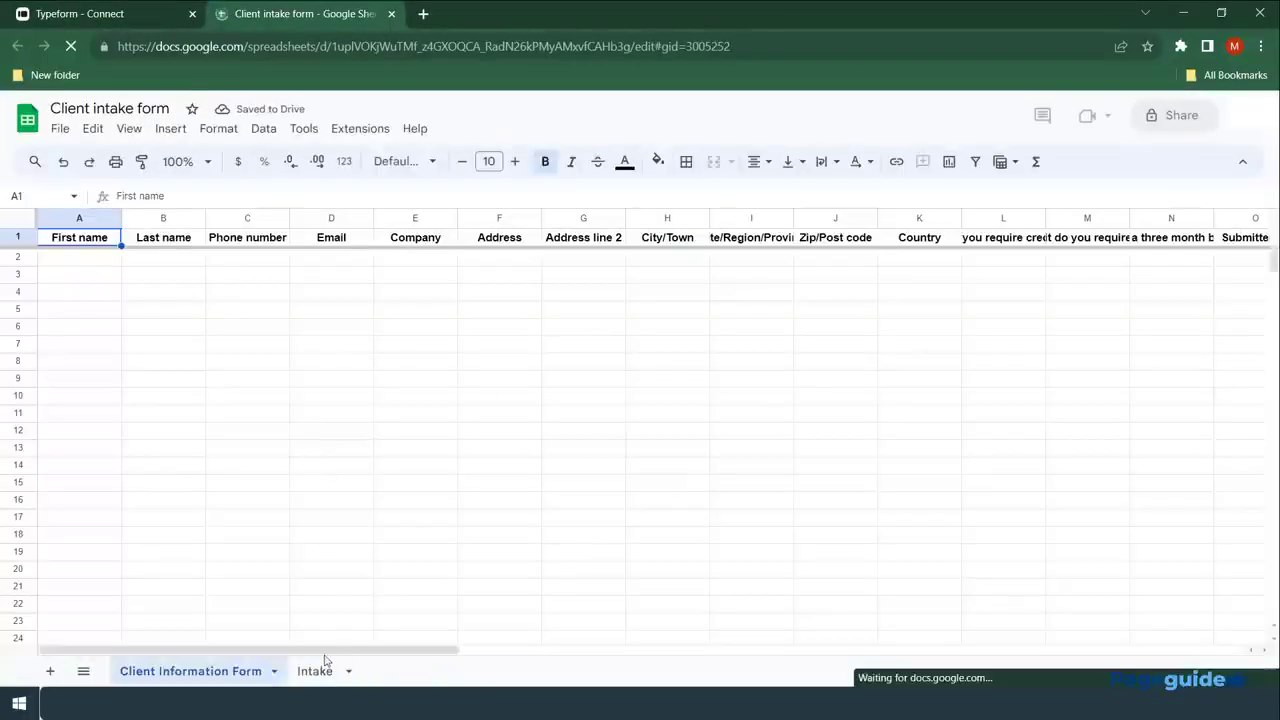
left_click_drag(342, 654, 250, 654)
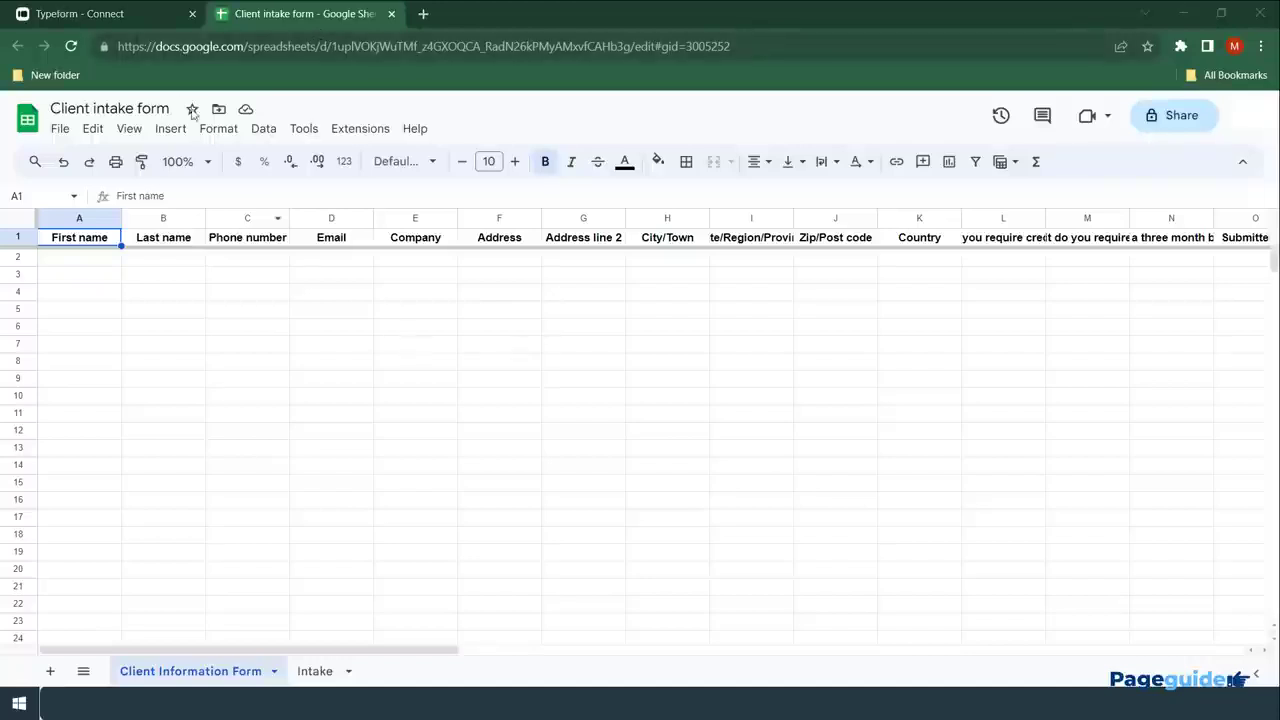
left_click(124, 13)
scroll(620, 480, "down", 8)
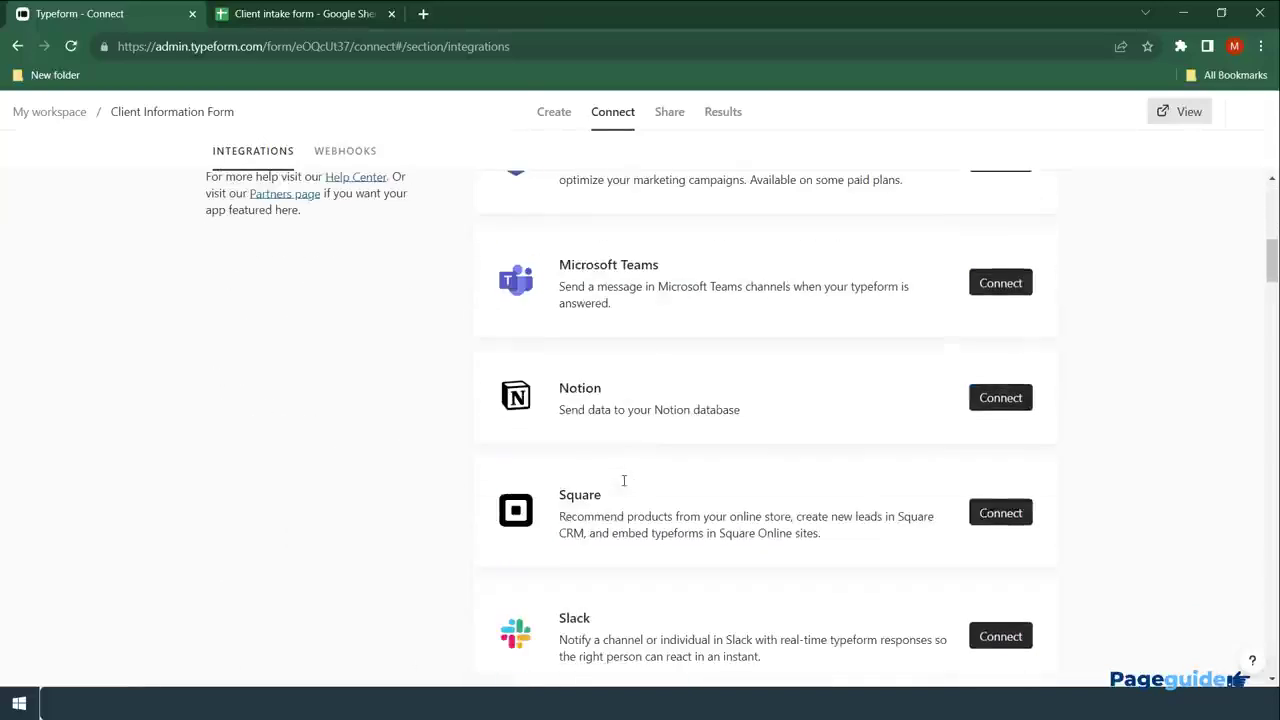
scroll(612, 512, "down", 7)
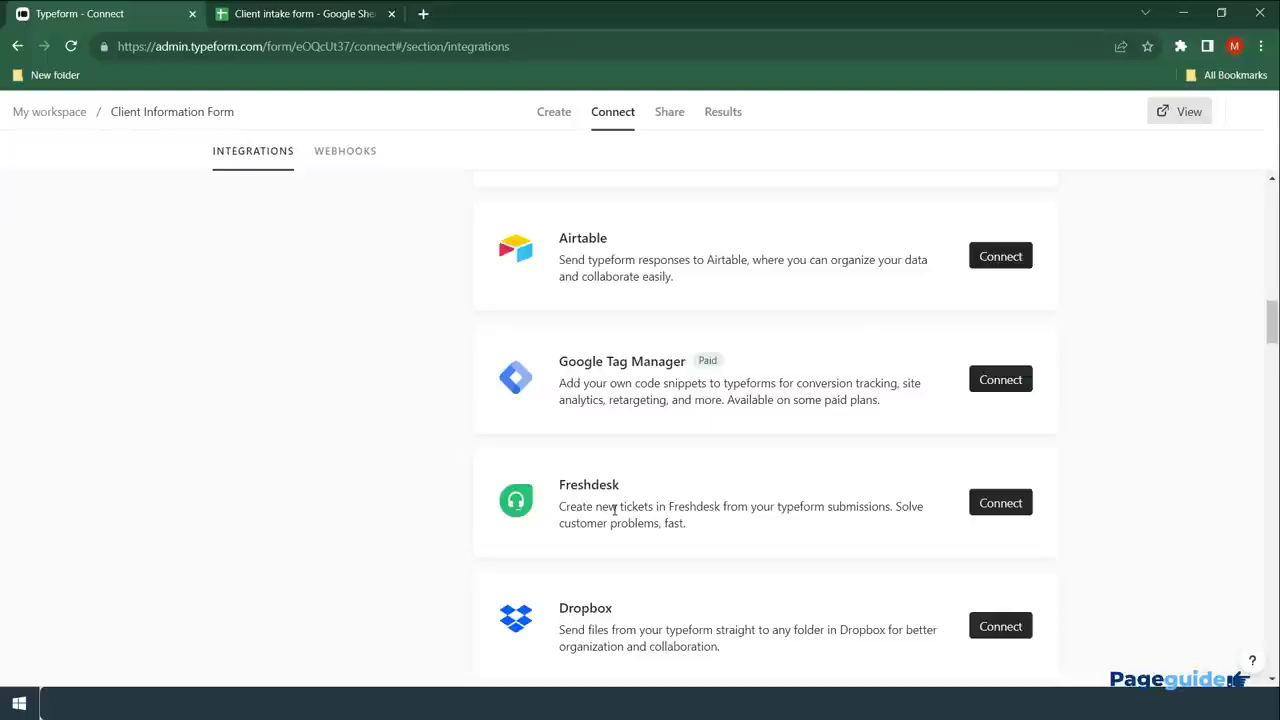
scroll(614, 510, "down", 3)
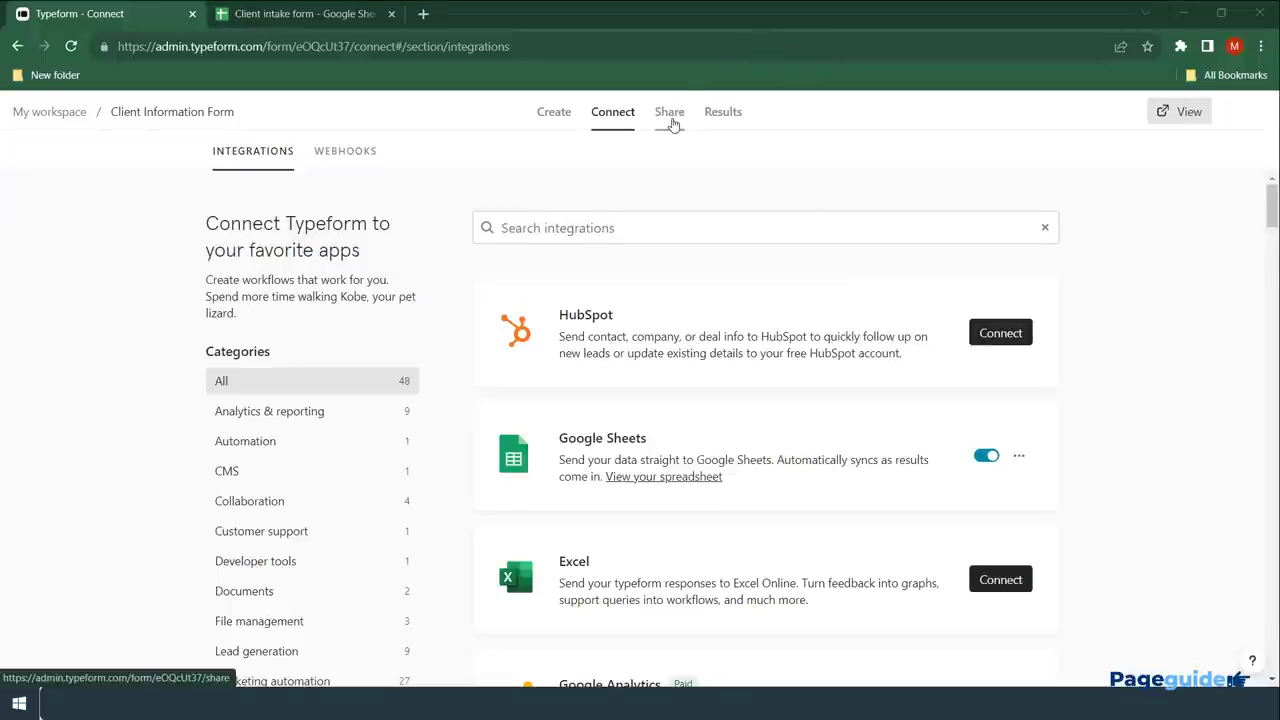
Copy the form's share link, open it in a new browser tab, and start the form to view its first question.
left_click(669, 112)
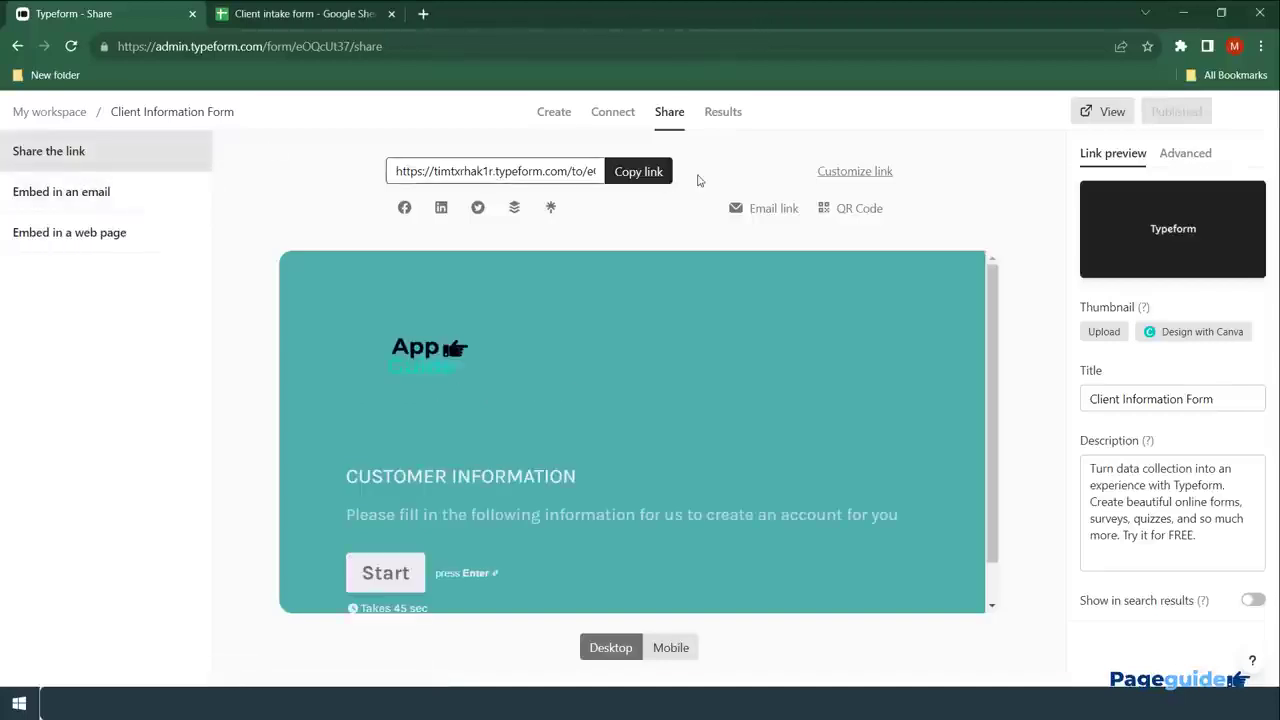
left_click(640, 172)
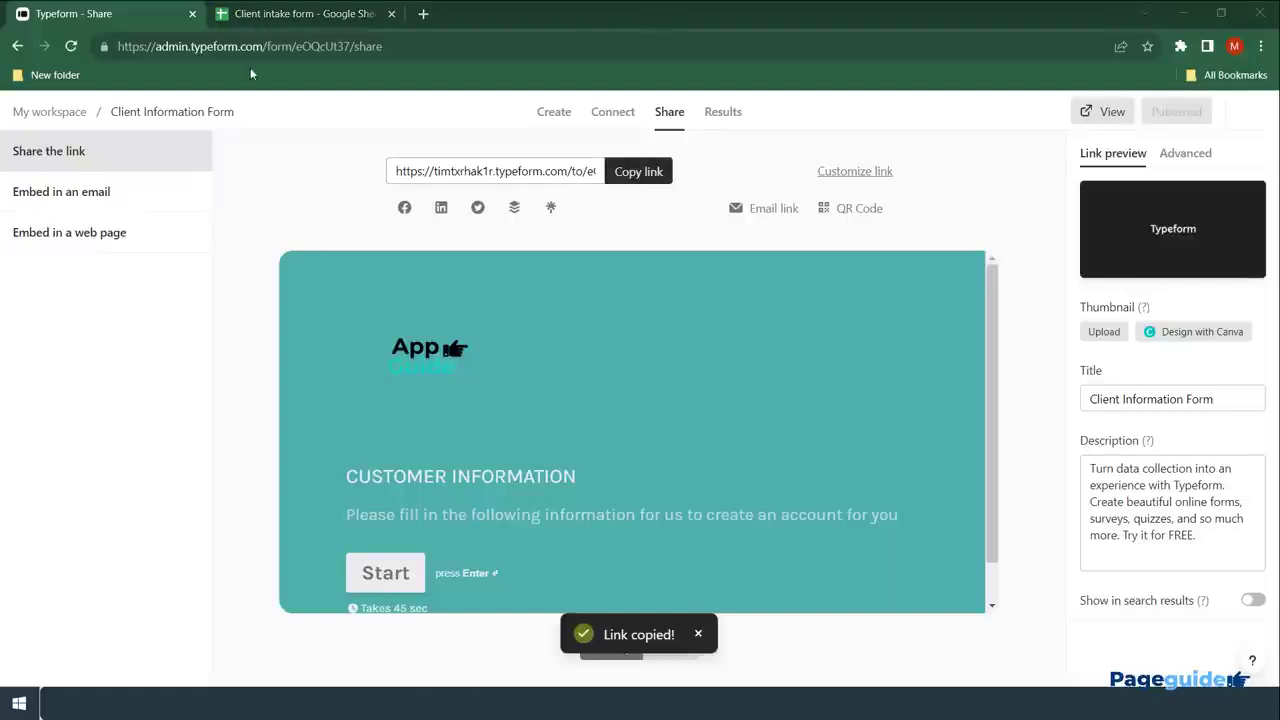
left_click(423, 14)
right_click(562, 46)
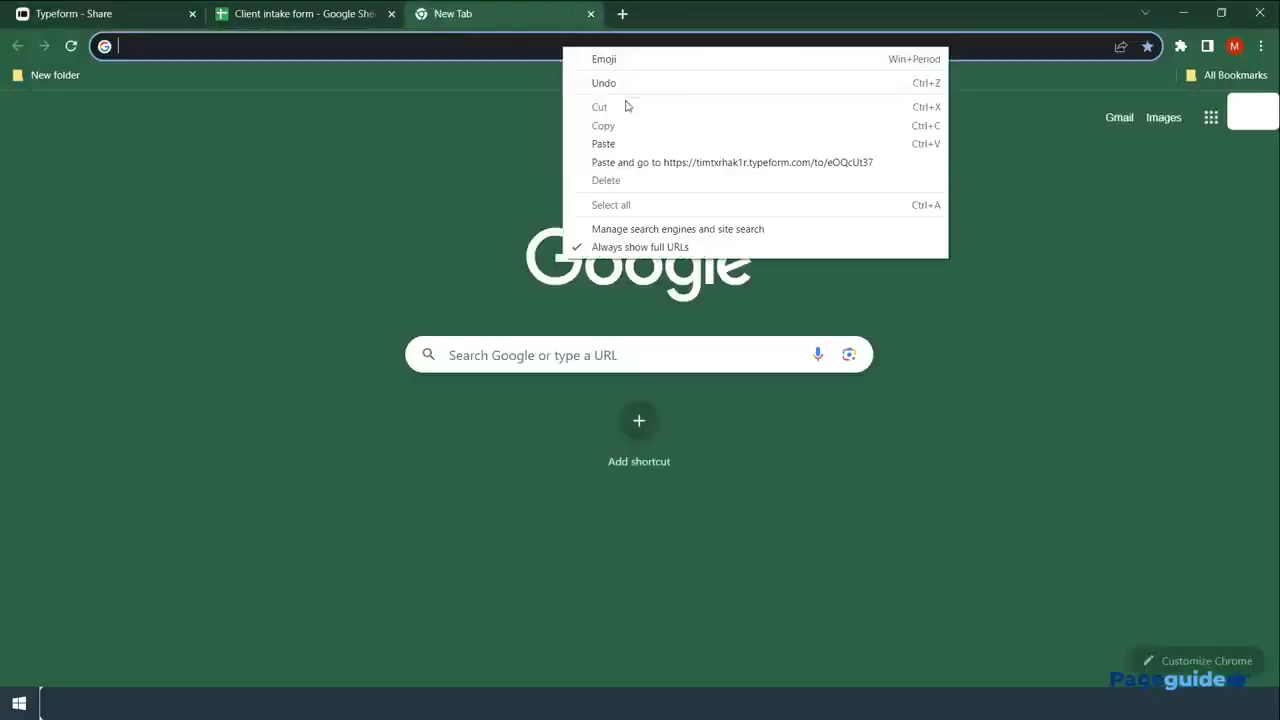
left_click(651, 143)
key("Return")
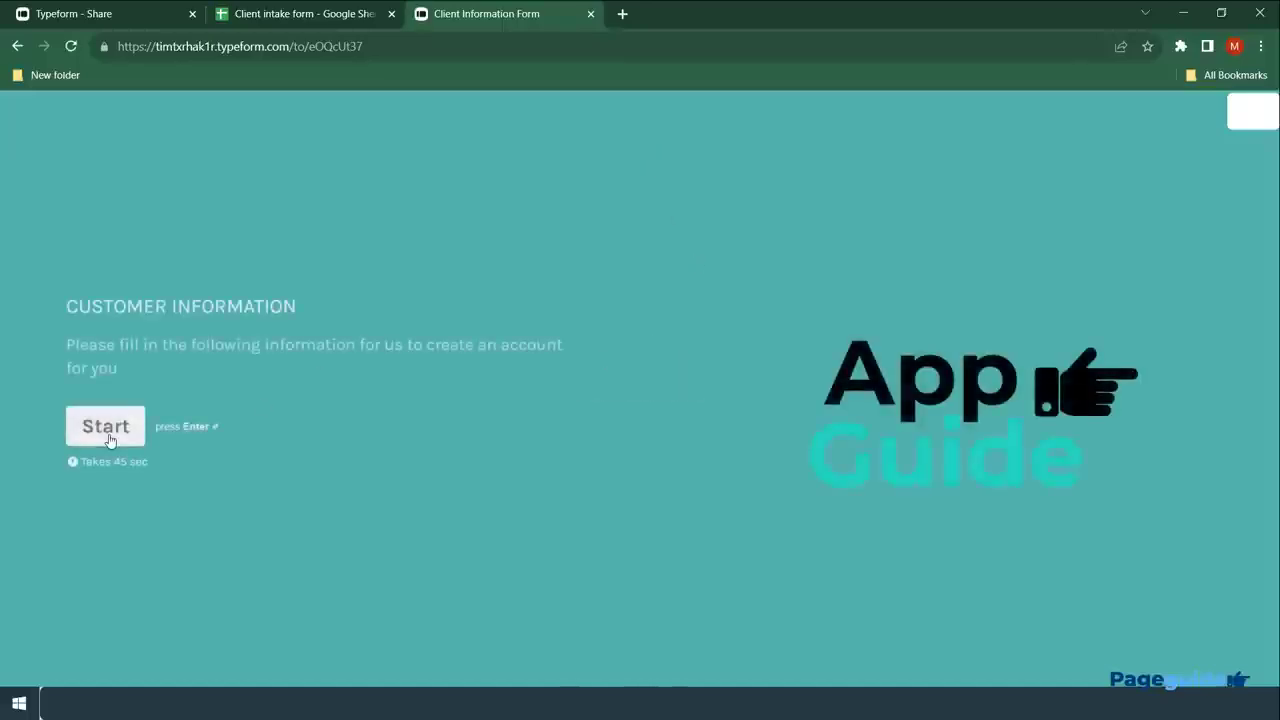
left_click(109, 439)
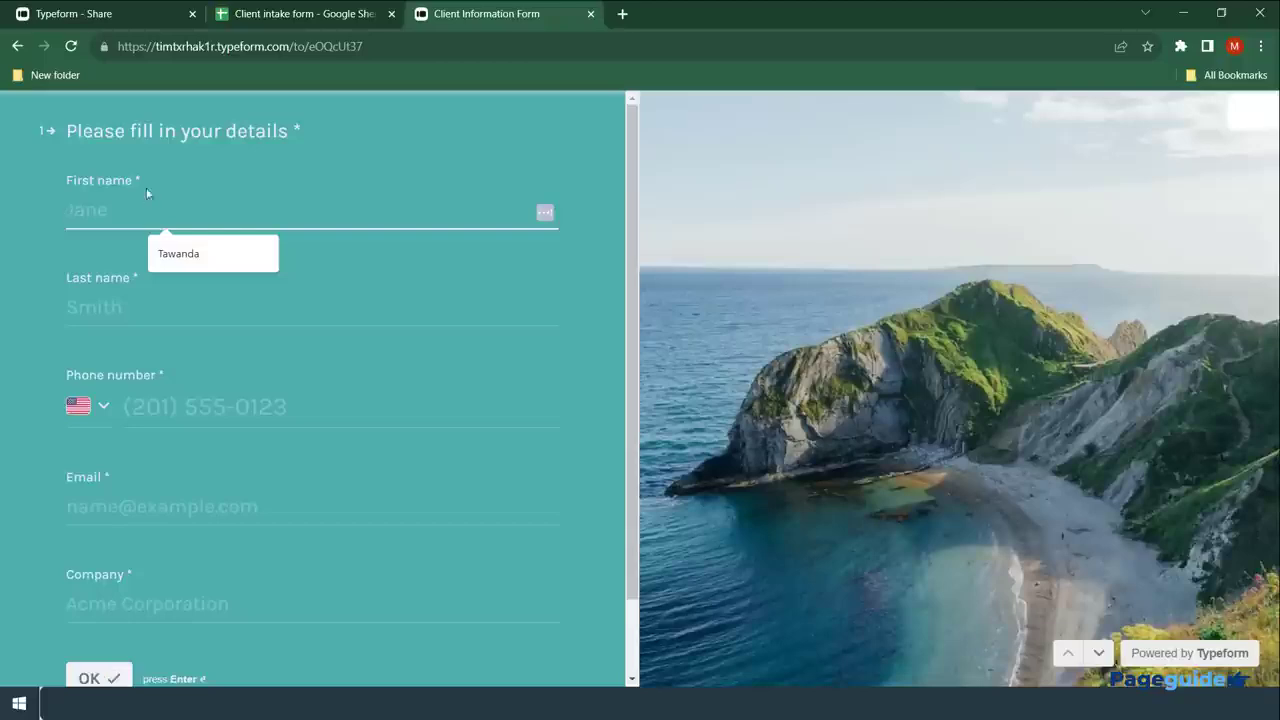
Return to the form's sharing options and review the requirements for embedding it in an email.
left_click(302, 13)
left_click(95, 14)
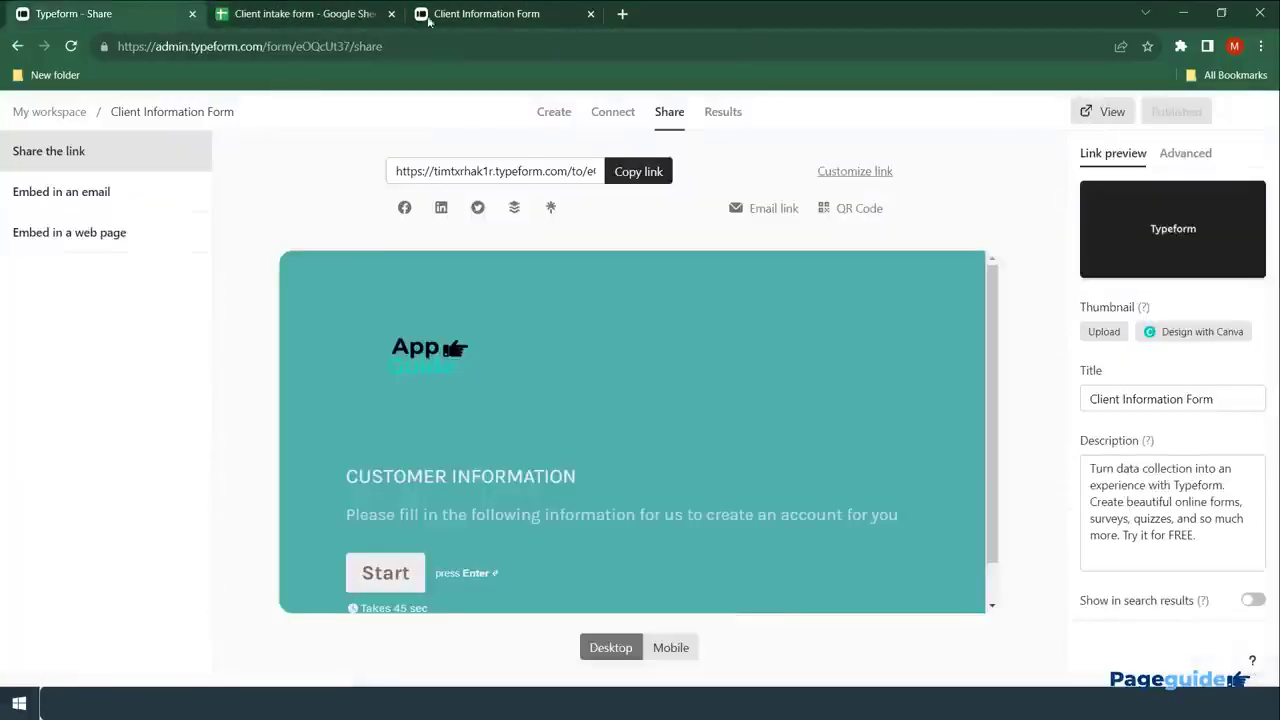
left_click(97, 194)
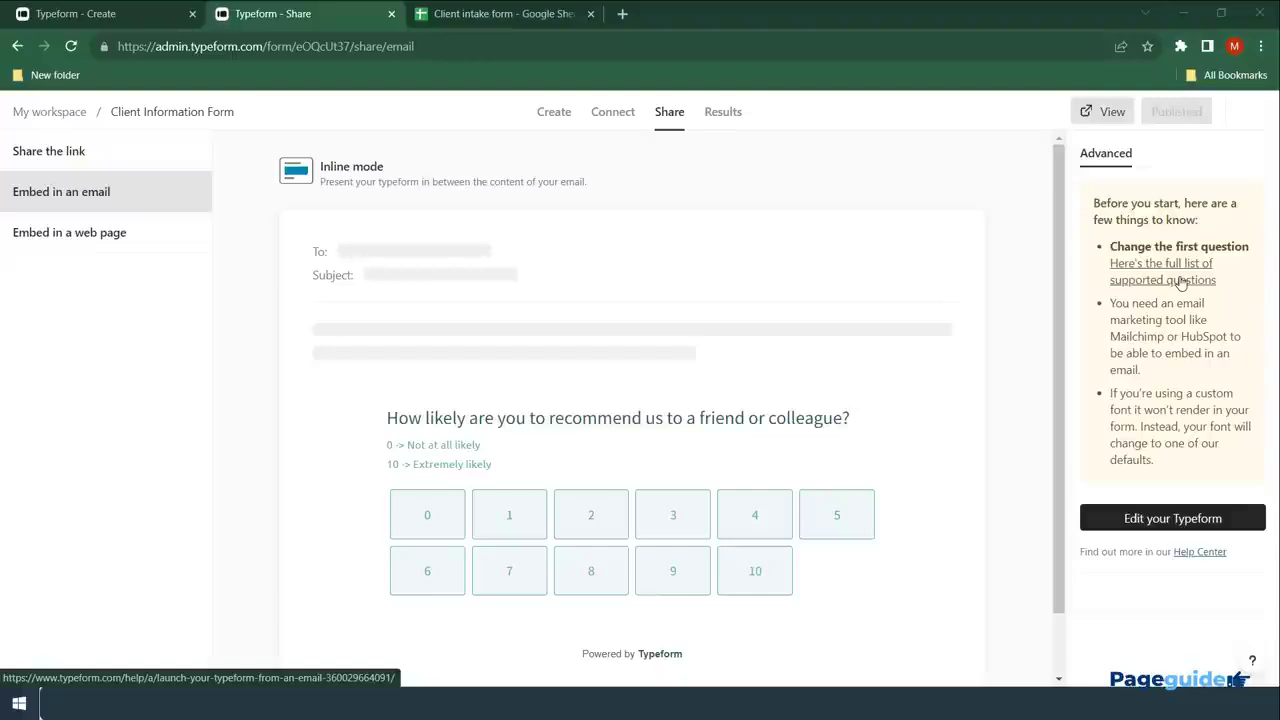
Create a Standard web page embed of the form, copy its WordPress embed code, and show the other supported platforms.
left_click(52, 237)
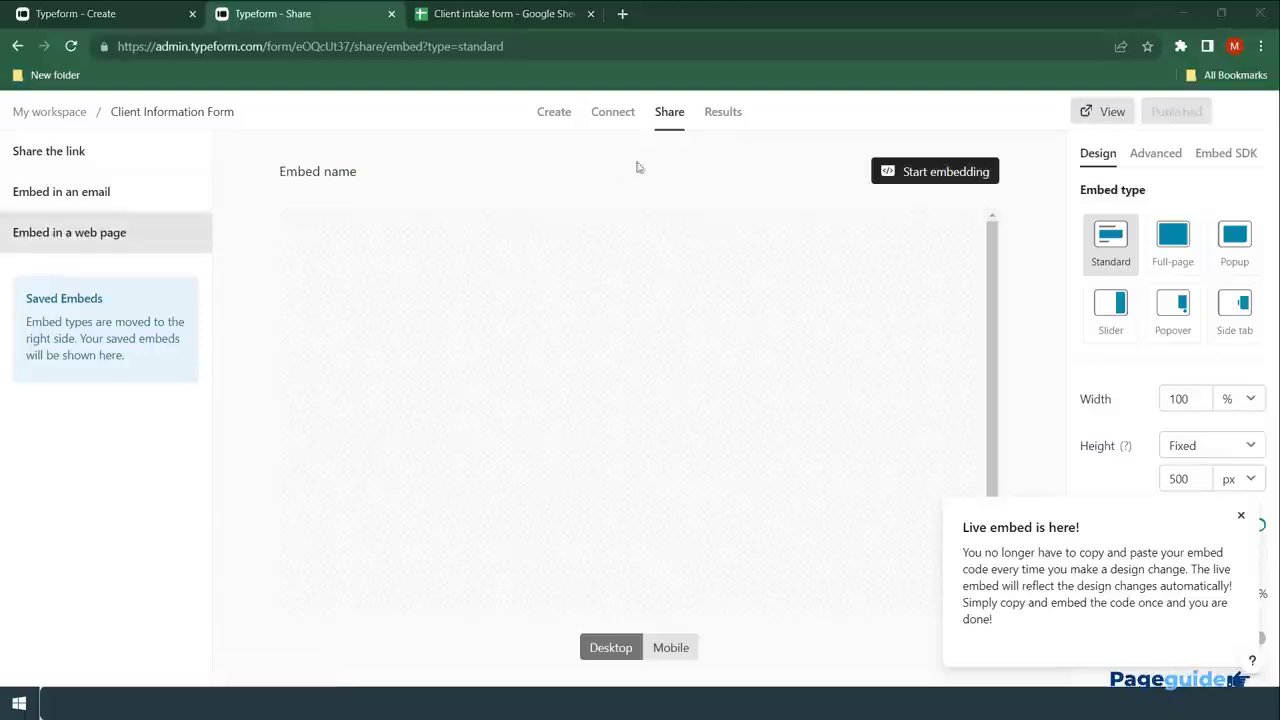
left_click(893, 173)
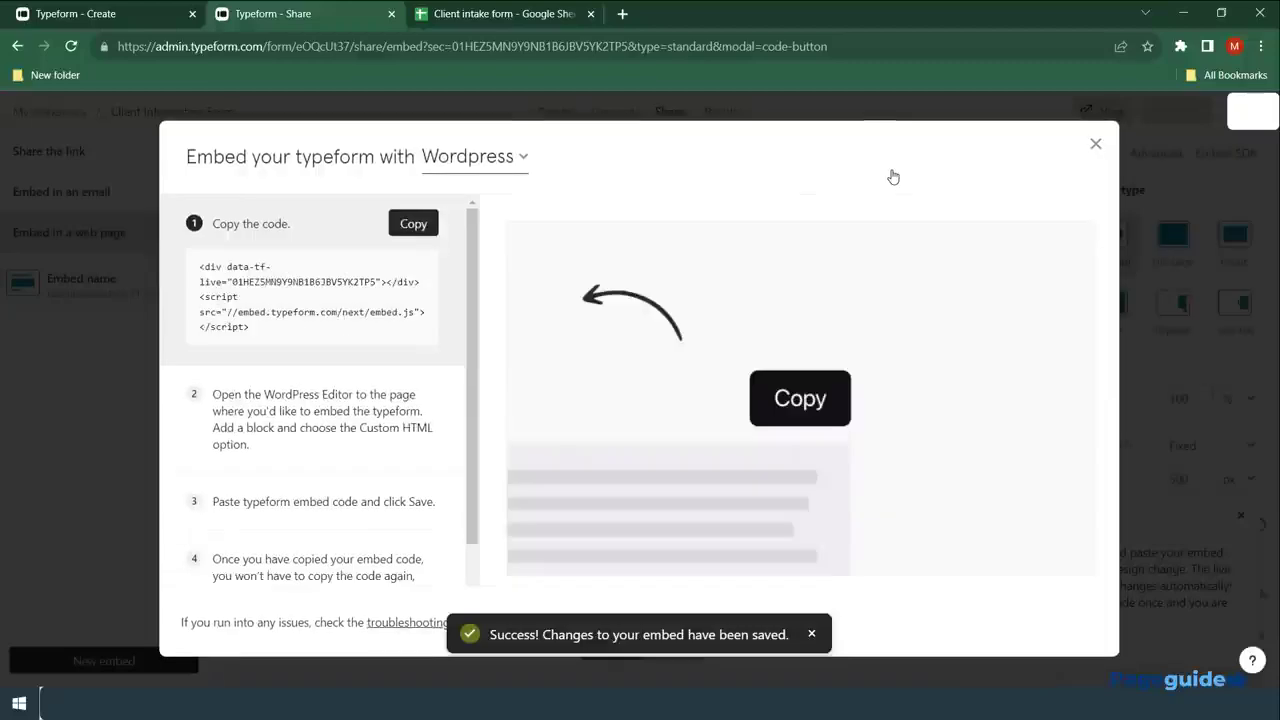
left_click(408, 223)
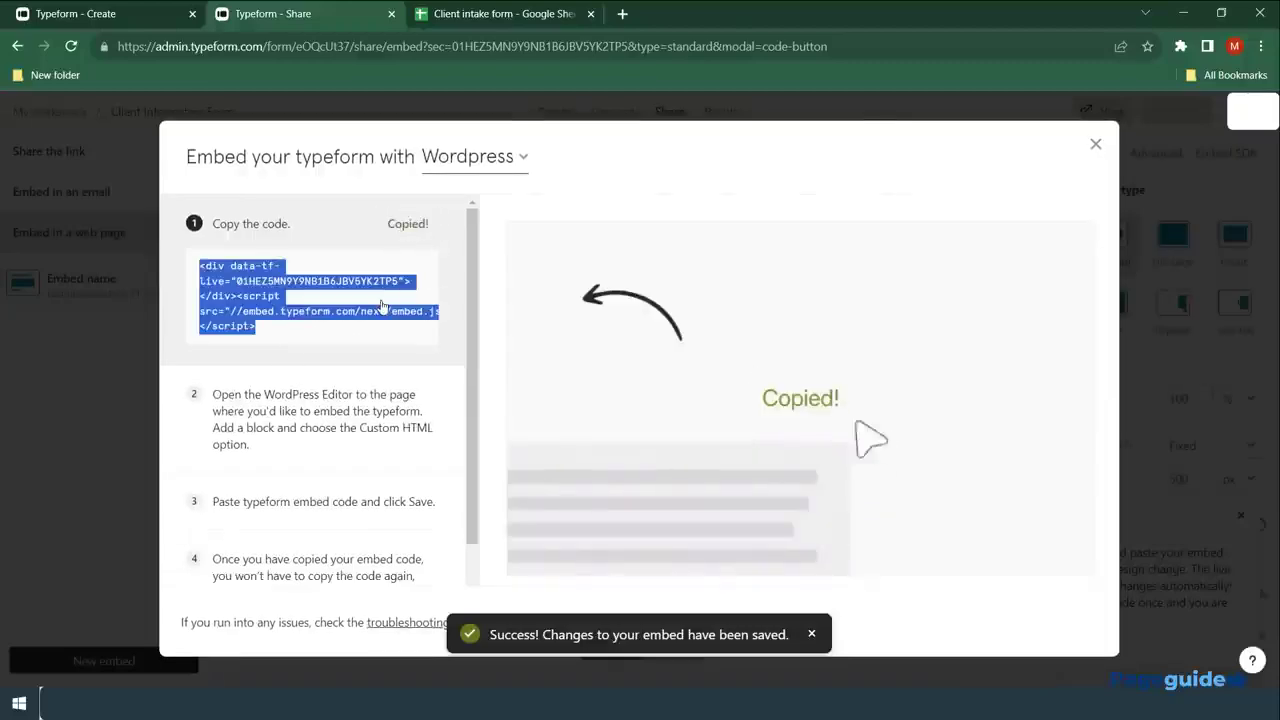
left_click(484, 162)
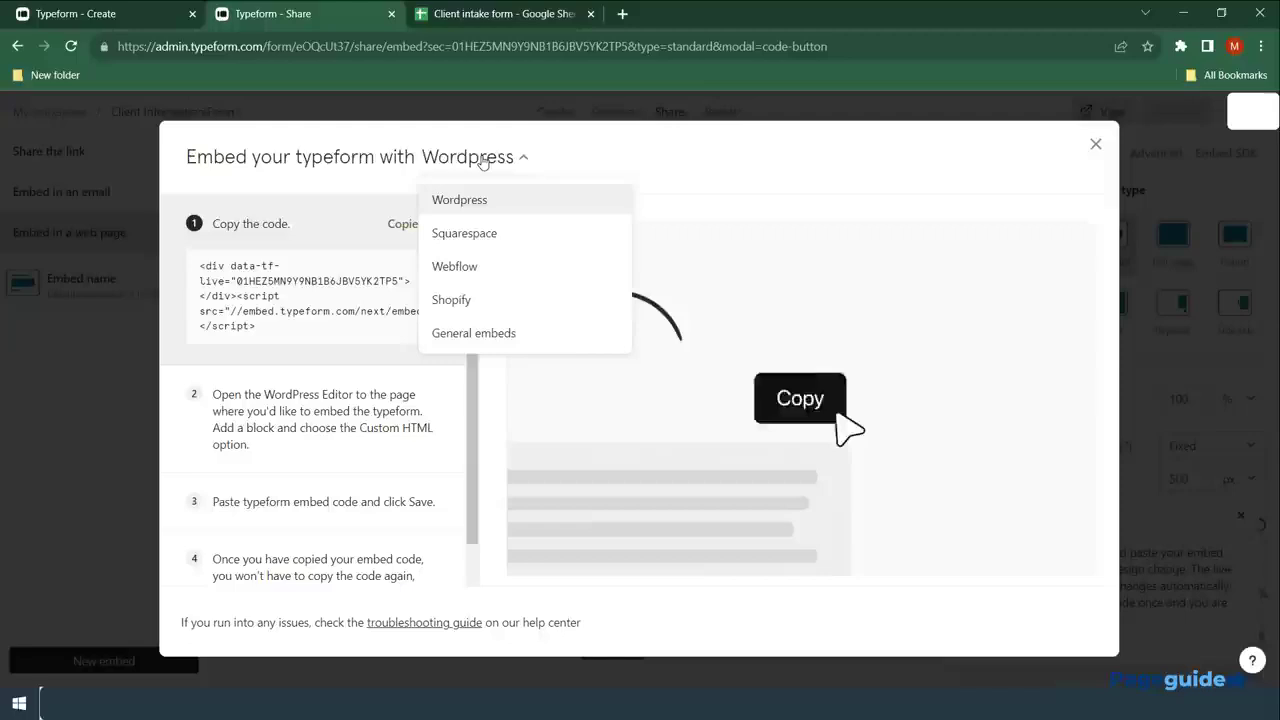
Close the platform list and, in the WordPress editor, title the new post CUSTOMER FORM.
left_click(869, 262)
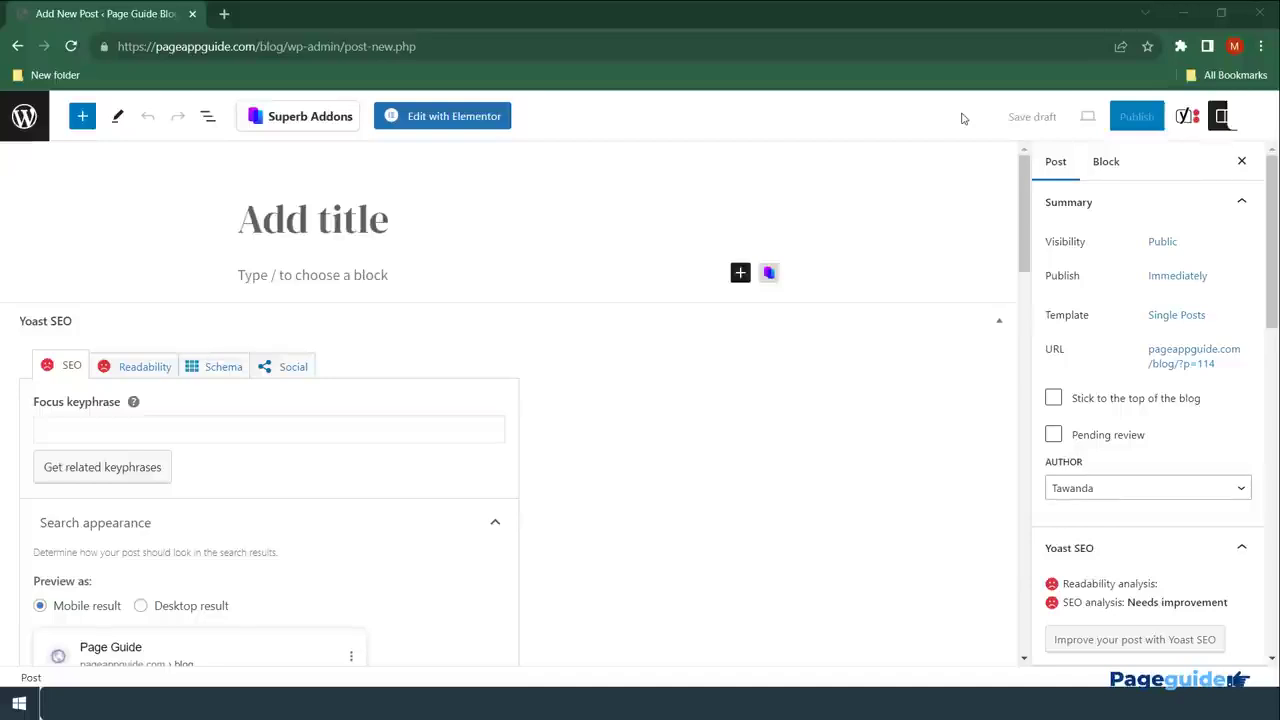
left_click(292, 234)
type("INT")
key("BackSpace")
key("BackSpace")
key("BackSpace")
type("CUSTOMER FORM")
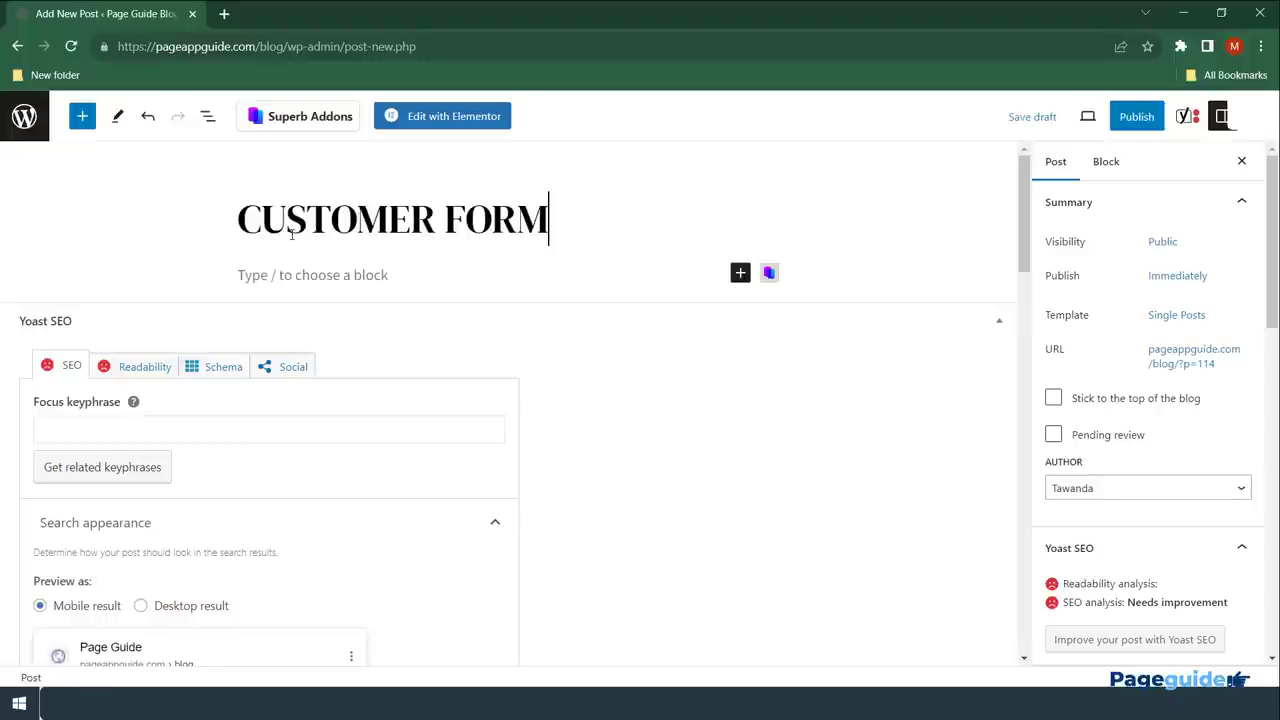
Add a Custom HTML block below the post title and paste the copied Typeform embed code into it as plain text.
left_click(740, 278)
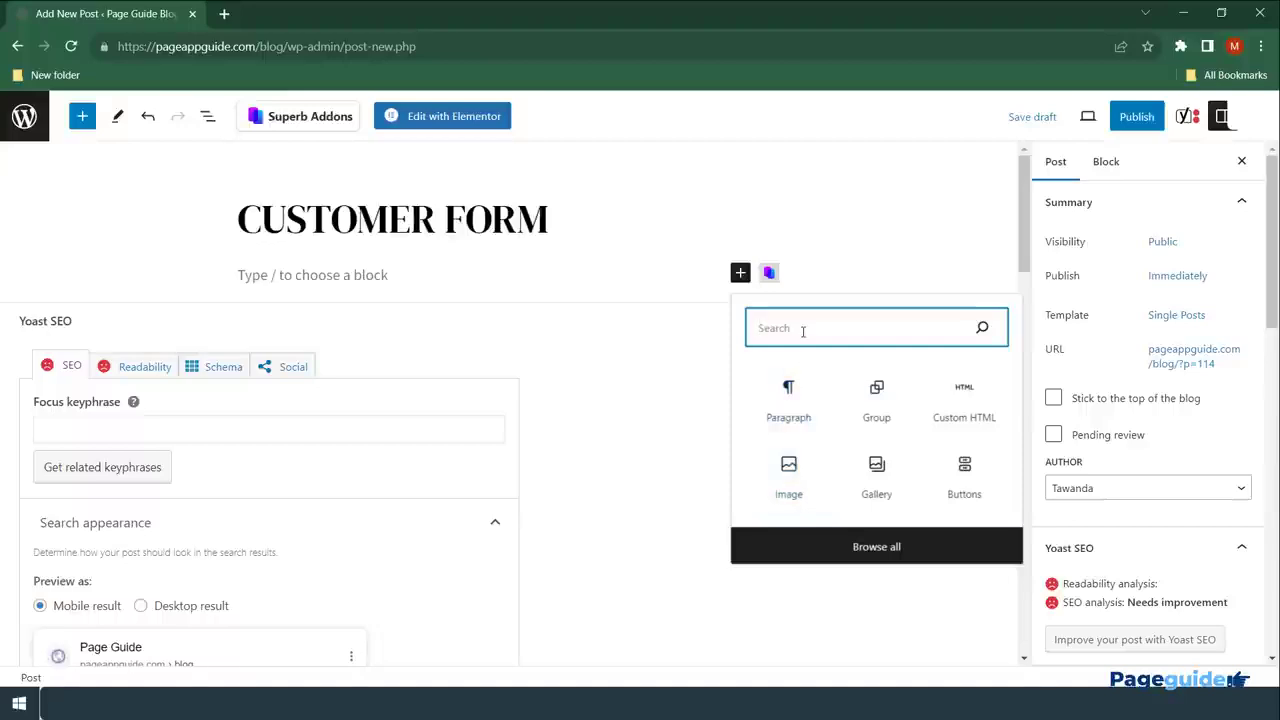
type("html")
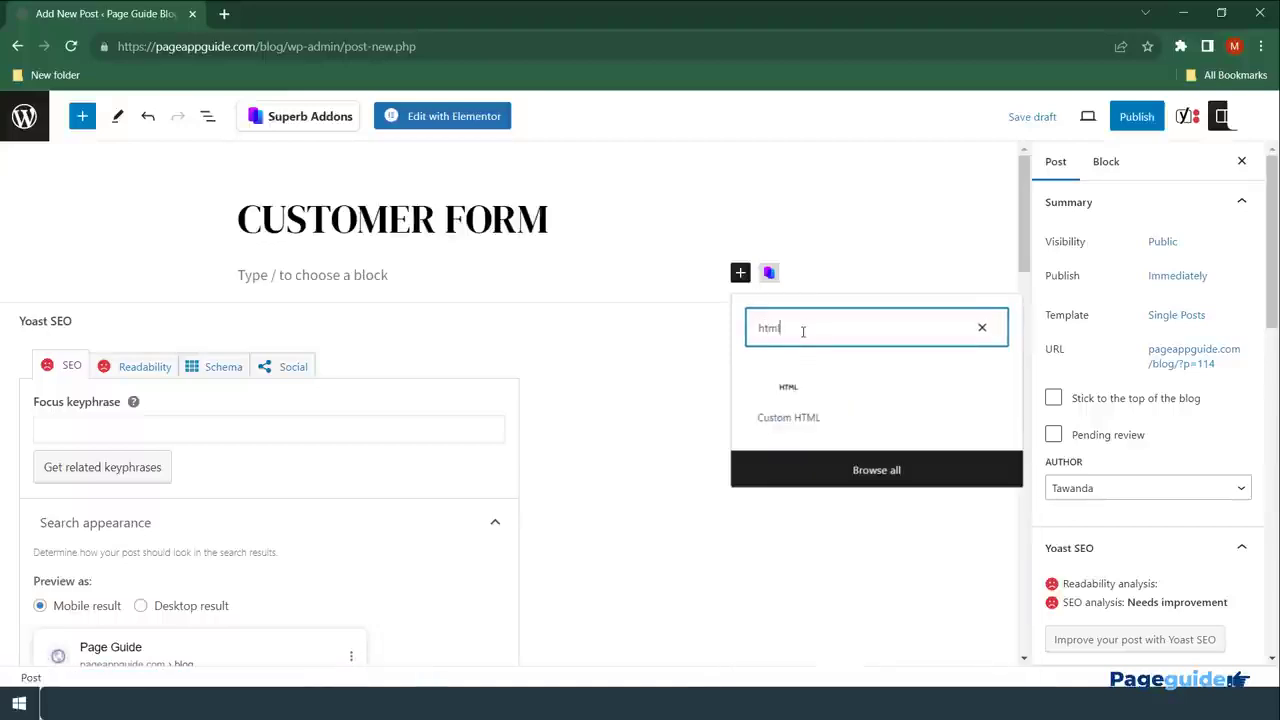
left_click(787, 405)
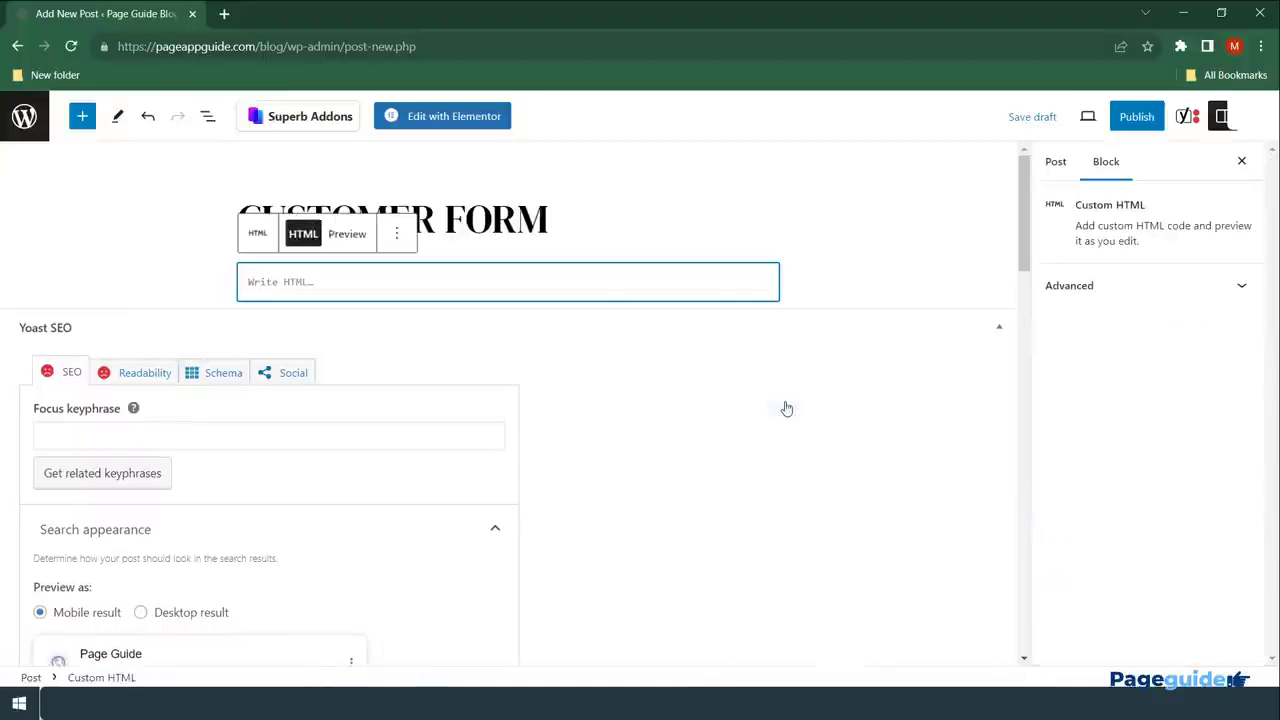
right_click(322, 284)
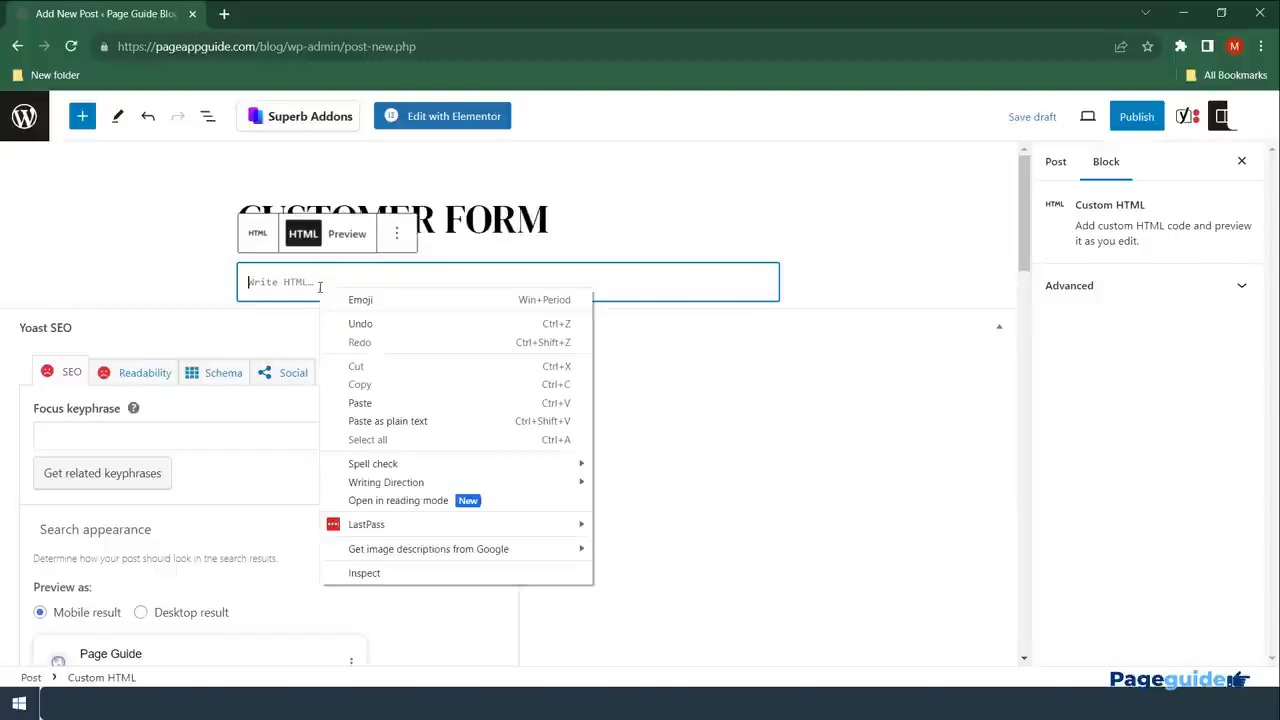
left_click(420, 422)
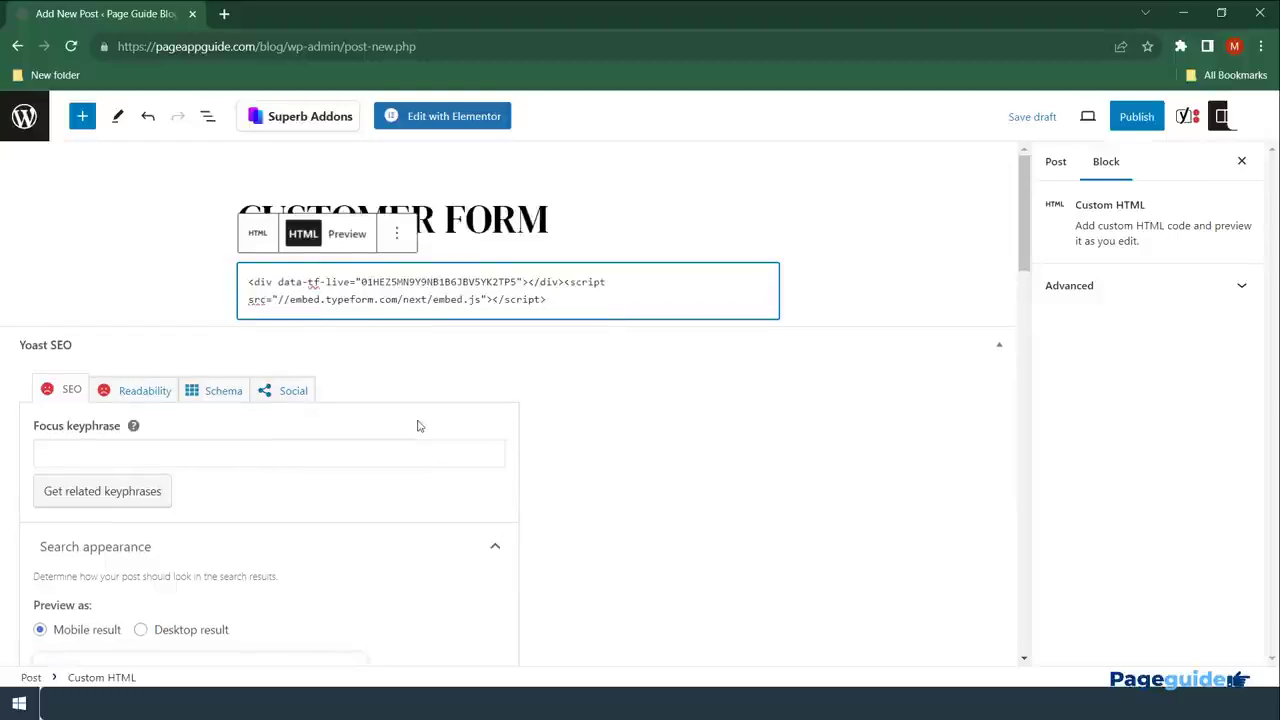
Deselect the Custom HTML block and publish the post with its default settings.
left_click(836, 291)
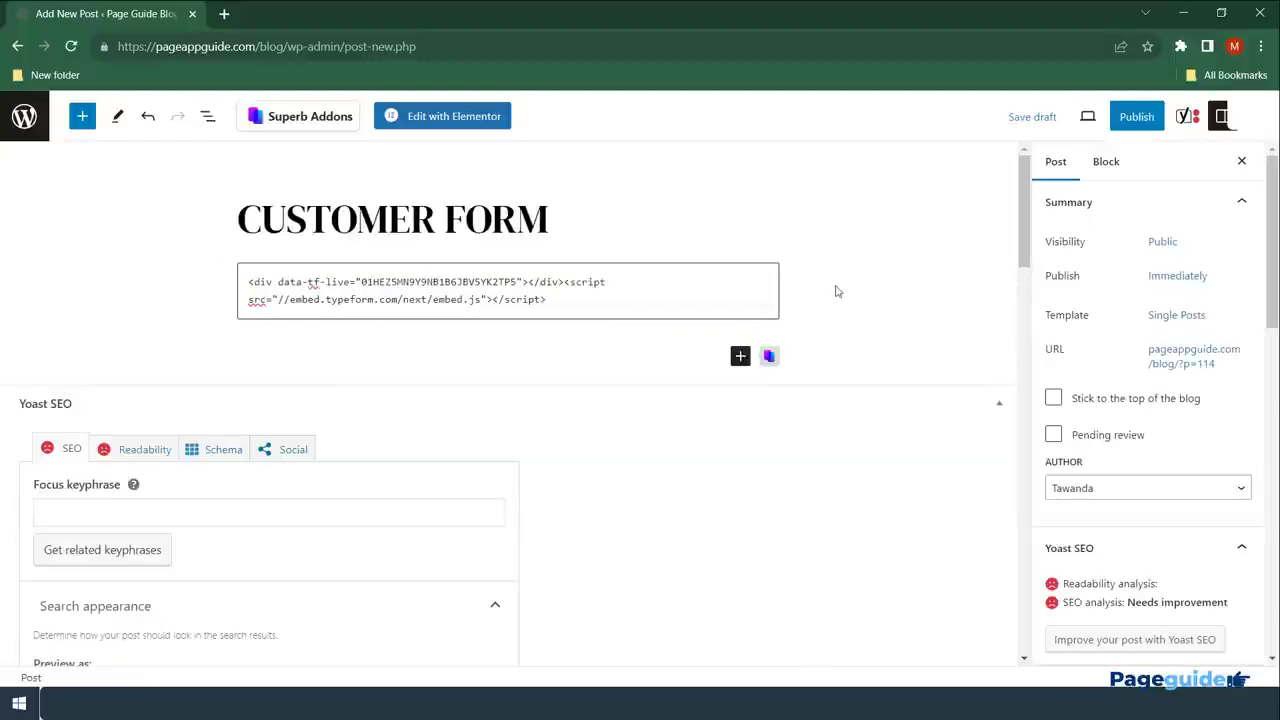
left_click(1155, 122)
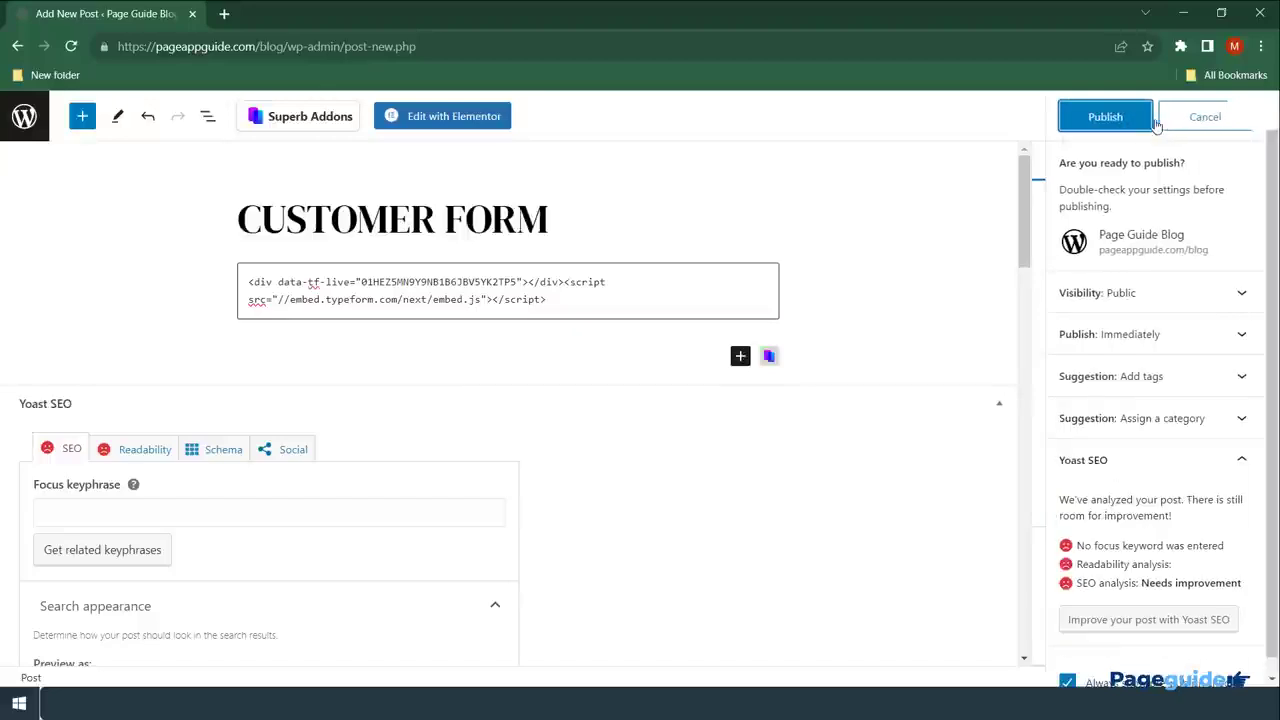
left_click(1135, 117)
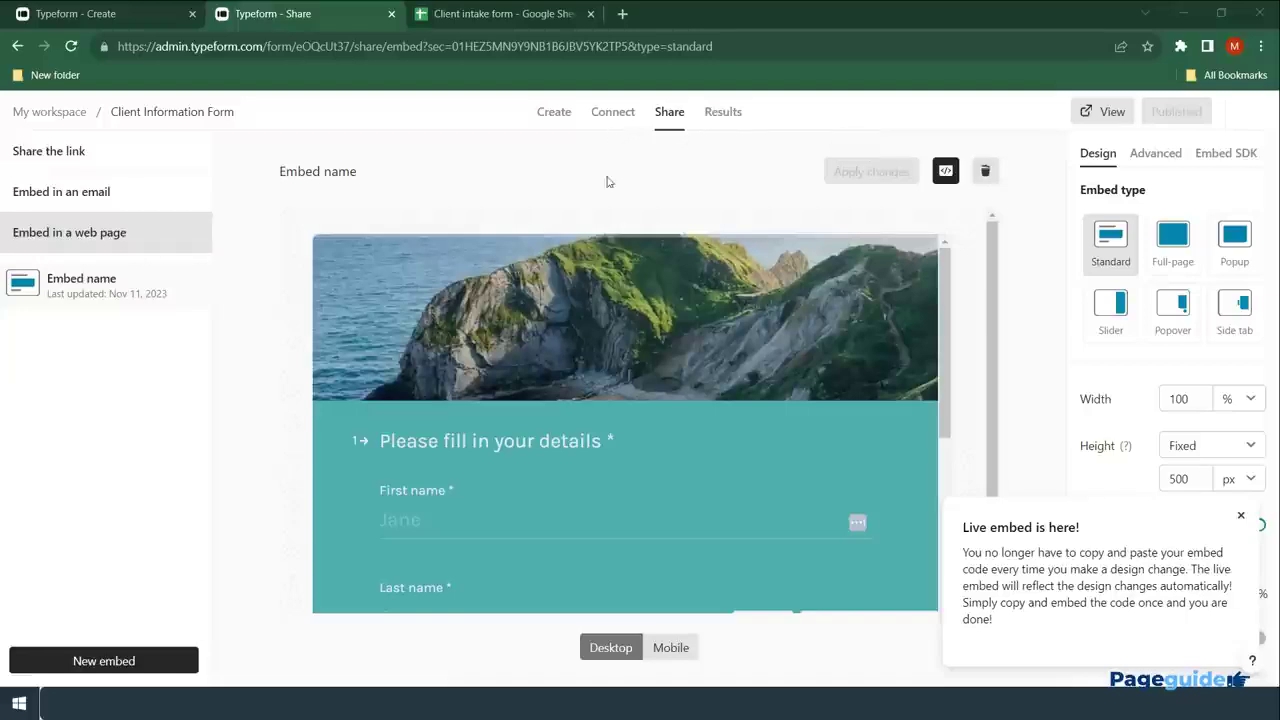
Return to Typeform and examine the Client Information Form's results in the Insights, Summary and Responses views.
left_click(723, 118)
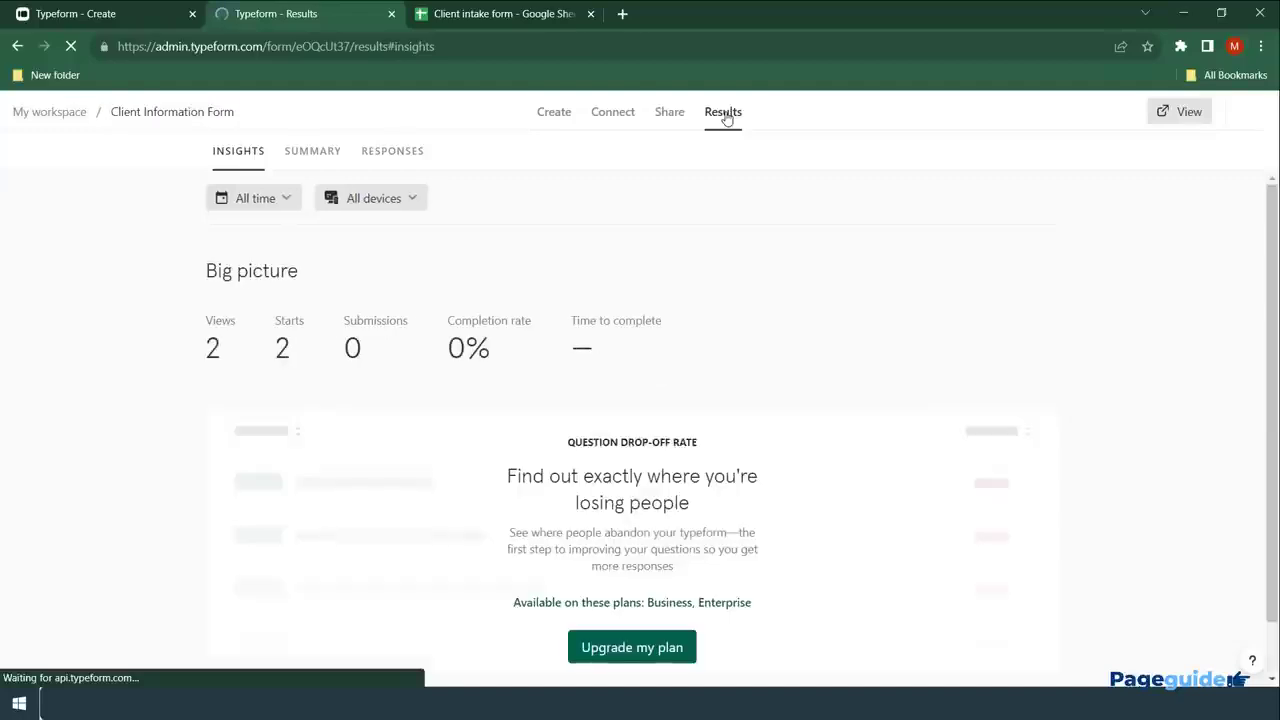
scroll(937, 343, "down", 1)
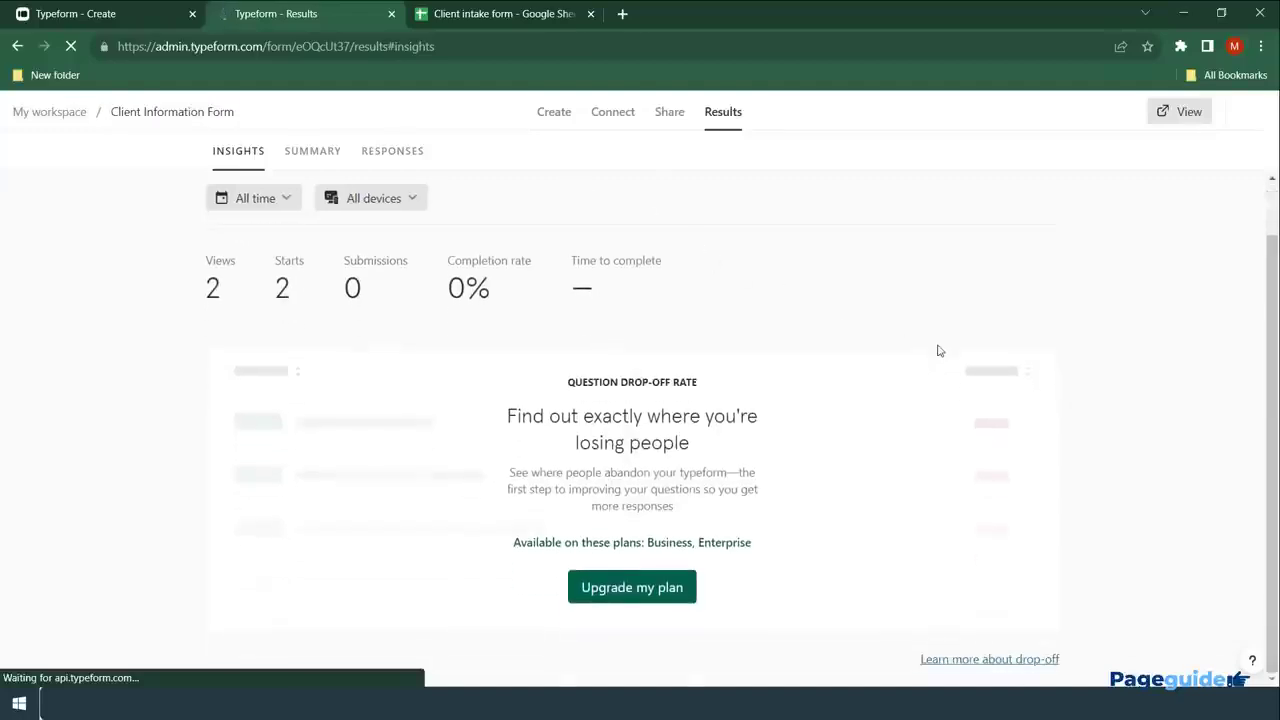
scroll(991, 435, "up", 1)
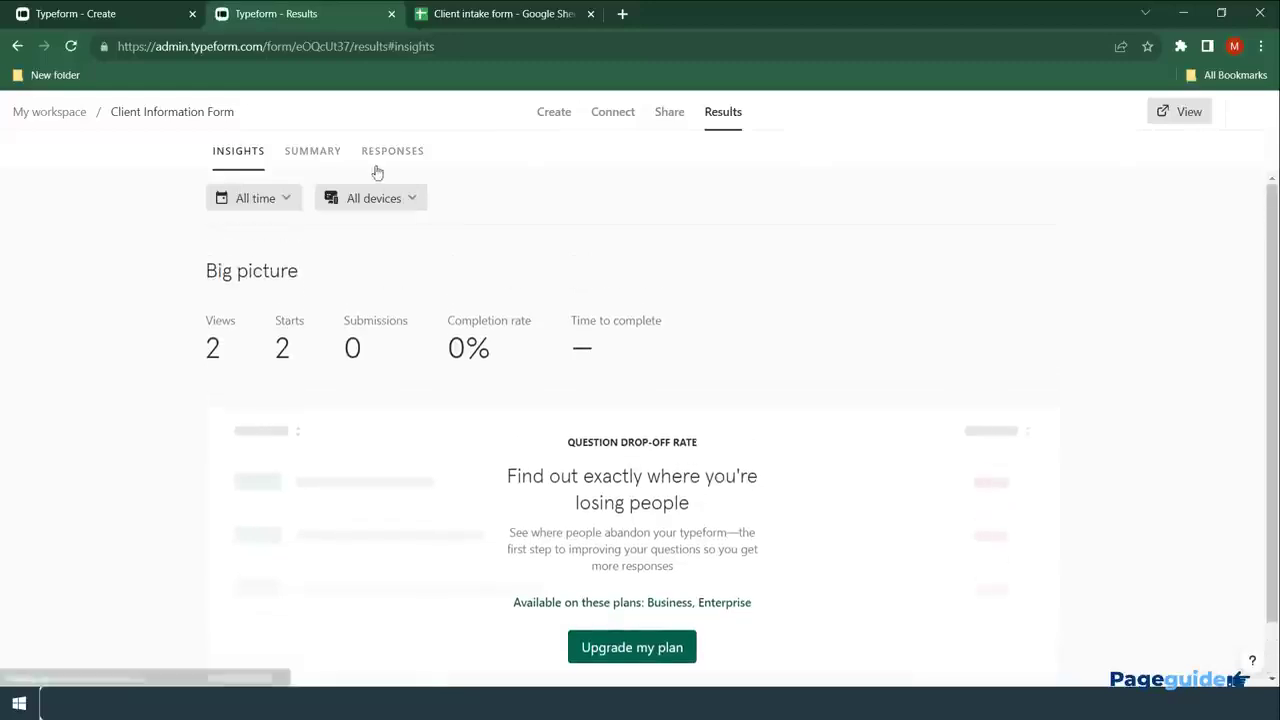
left_click(295, 150)
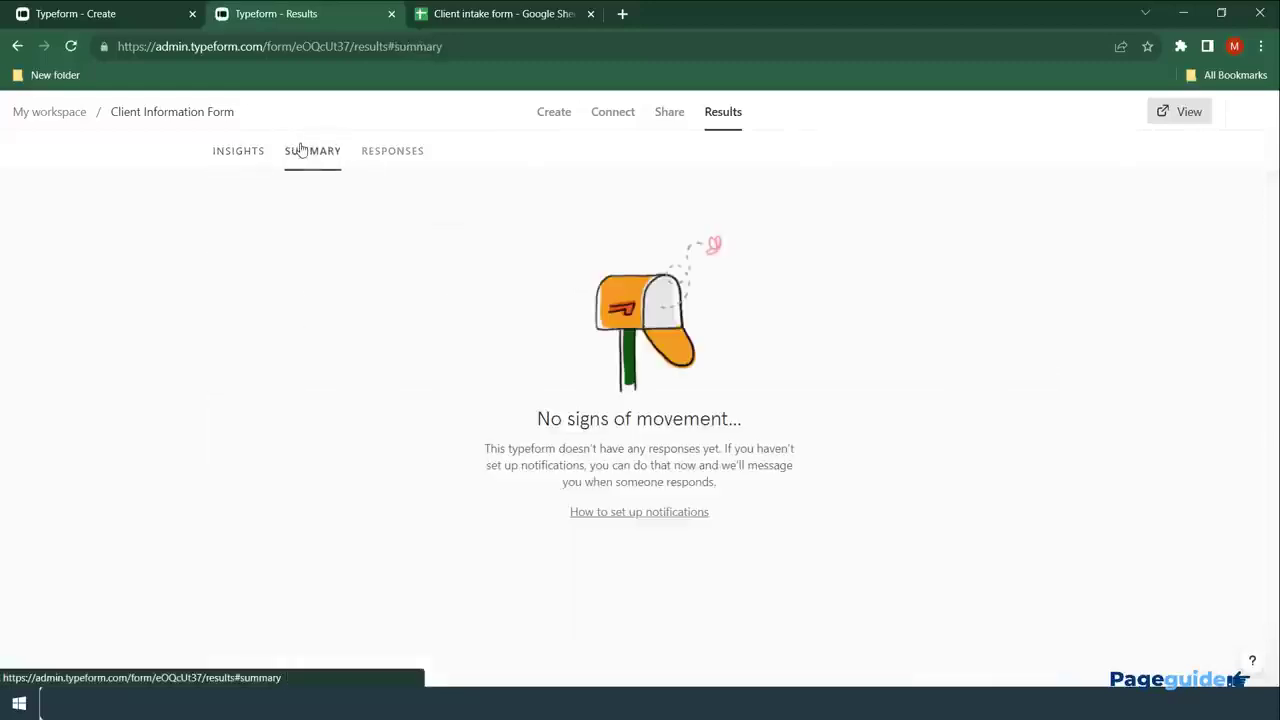
left_click(401, 150)
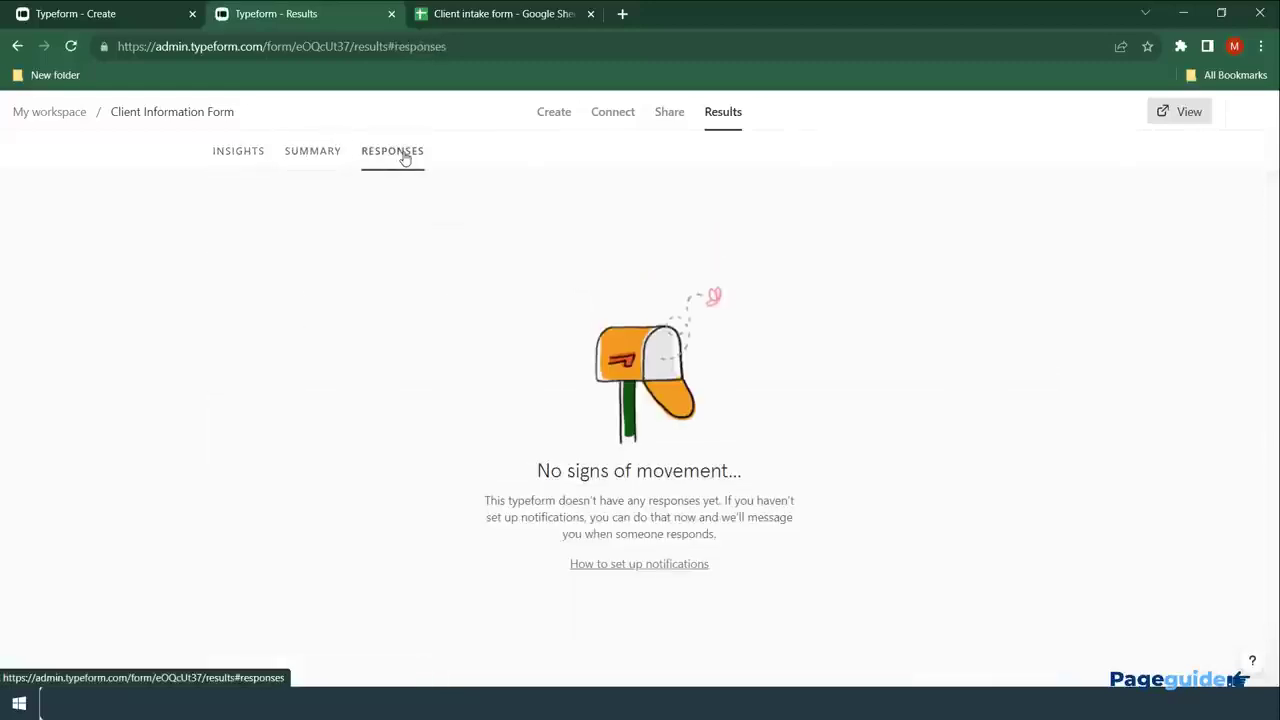
left_click(294, 152)
left_click(243, 152)
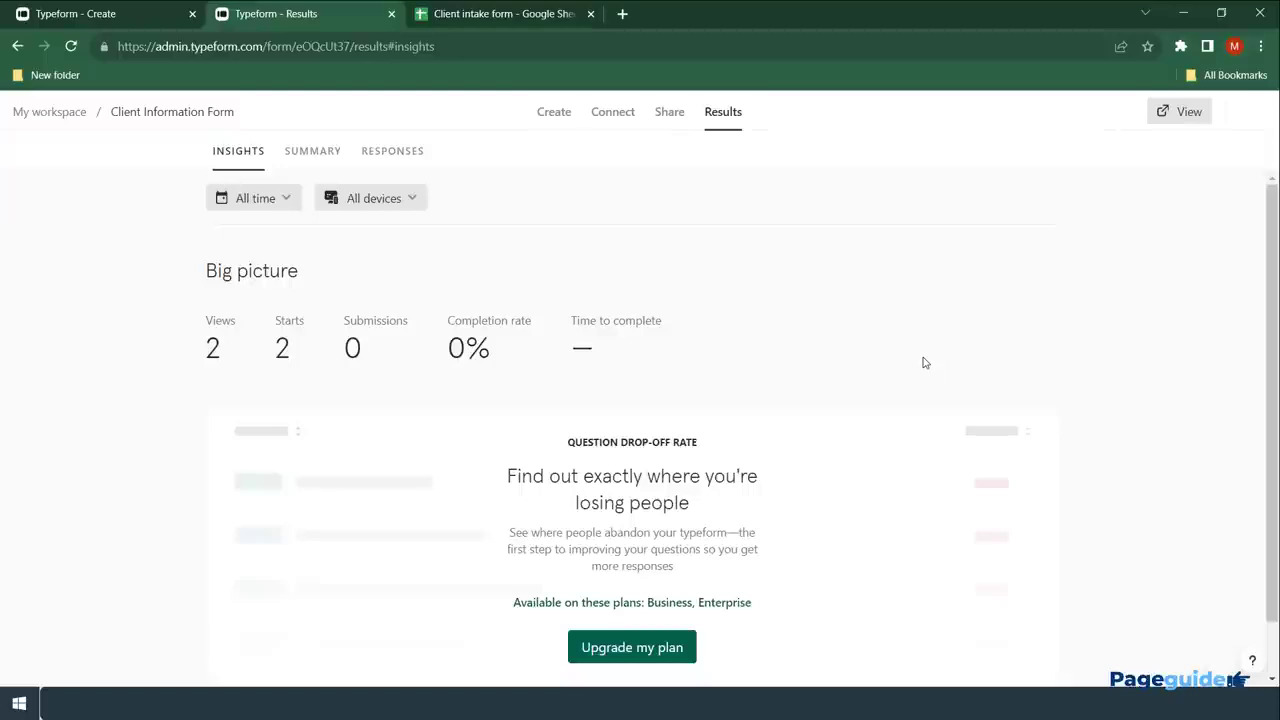
left_click(330, 157)
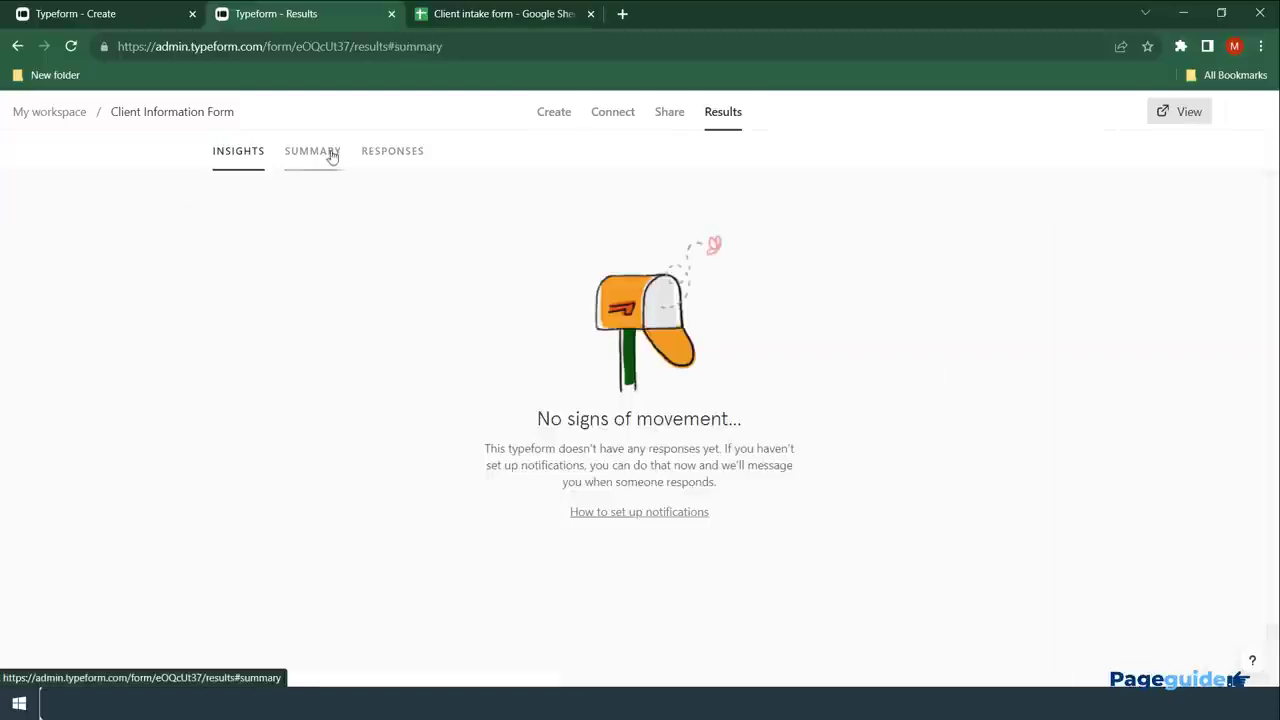
left_click(390, 158)
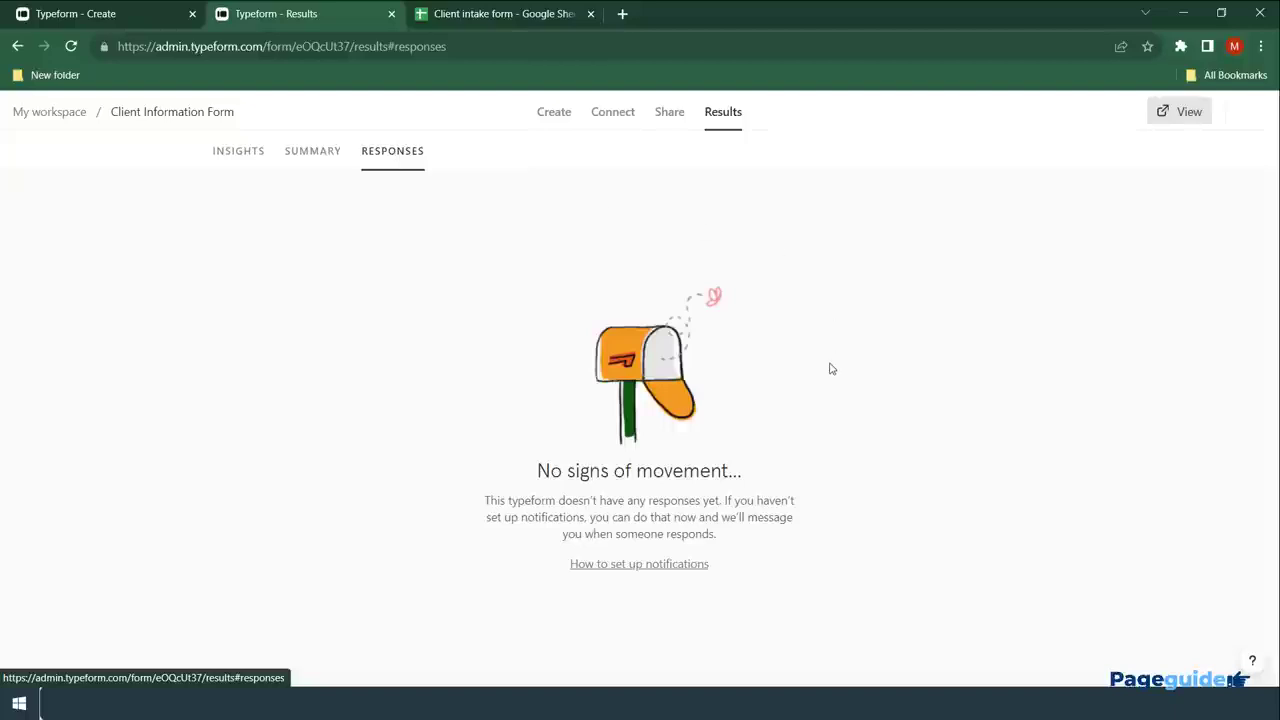